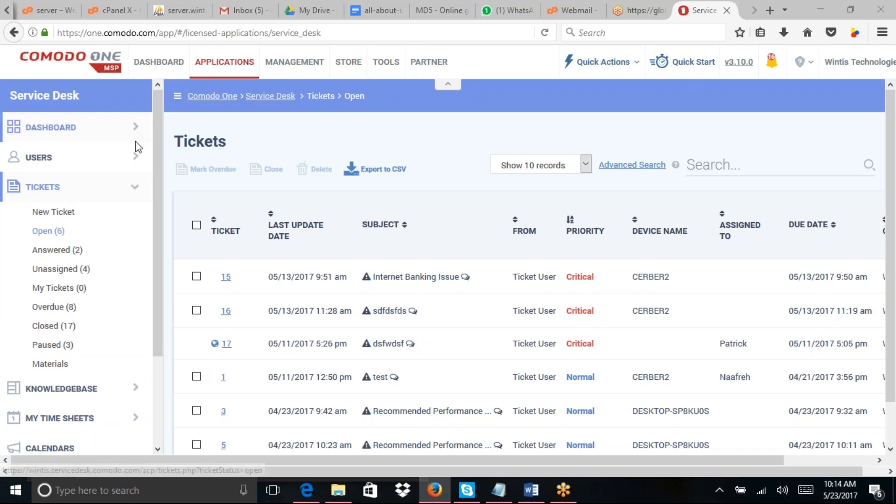
Step: Scroll the sidebar and open the Admin Panel's System Settings & Preferences page
left_click_drag(155, 131, 116, 284)
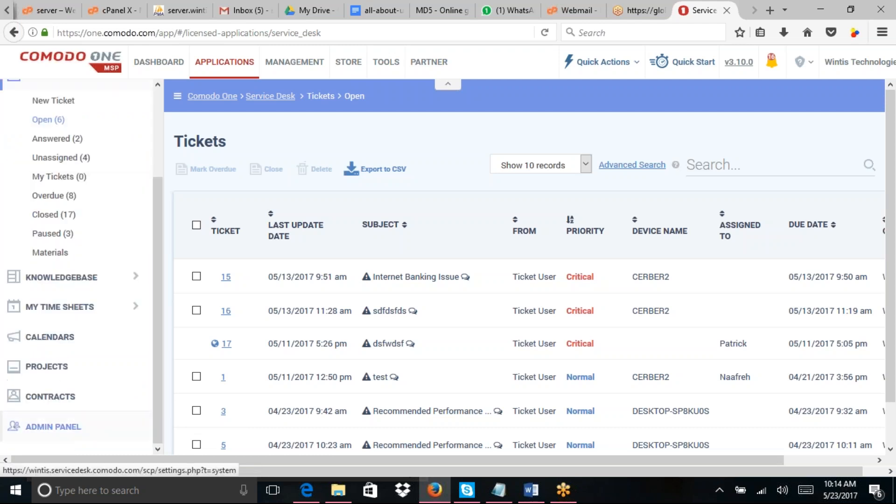
left_click(53, 427)
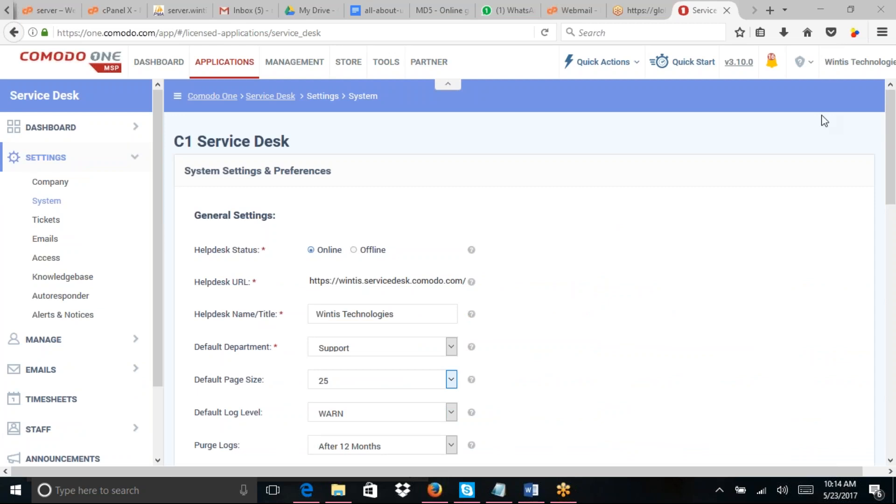
left_click(895, 177)
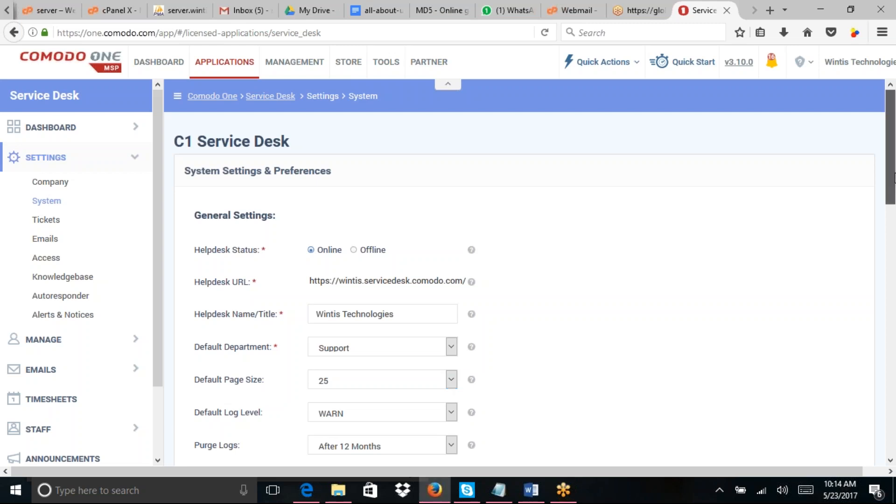
left_click_drag(895, 176, 895, 225)
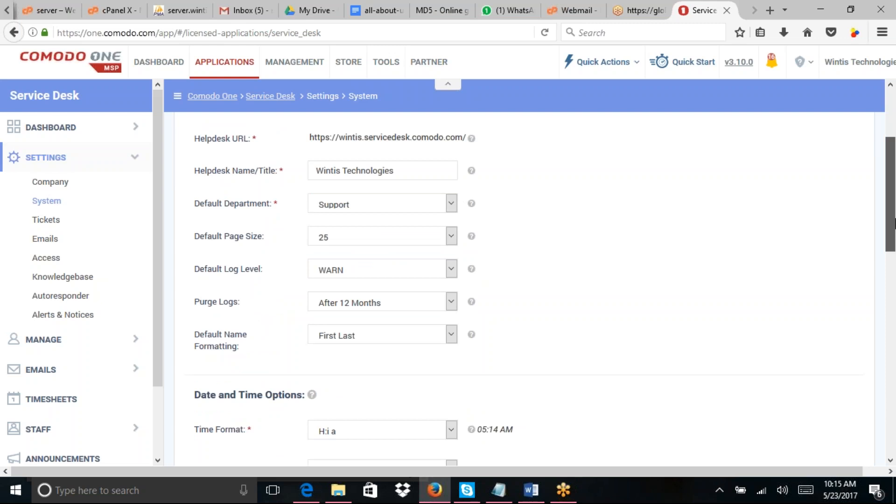
left_click_drag(894, 224, 895, 222)
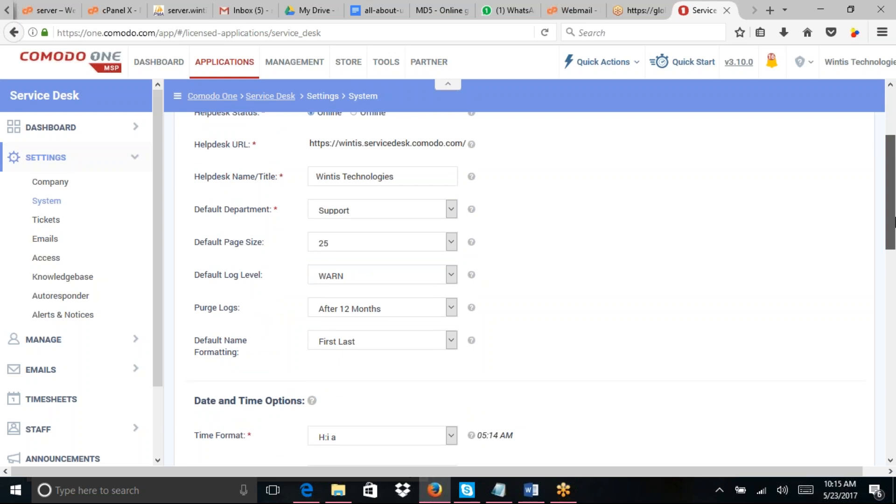
left_click_drag(895, 222, 895, 188)
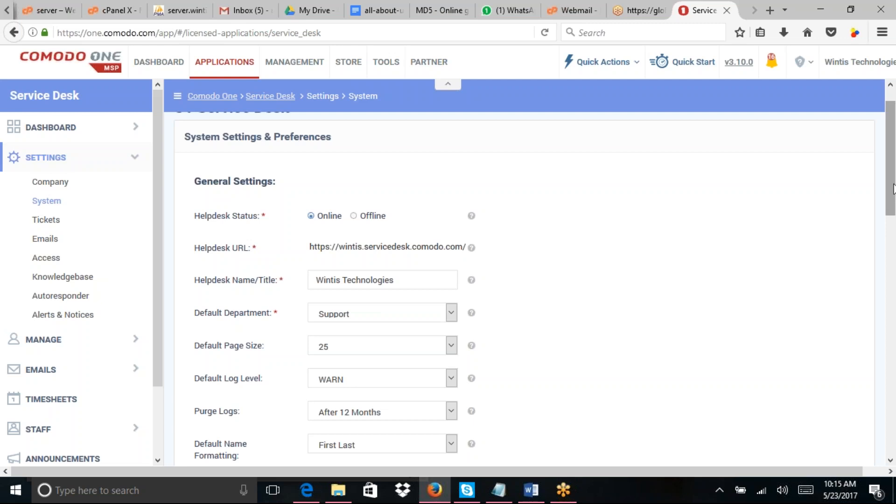
left_click_drag(894, 189, 892, 217)
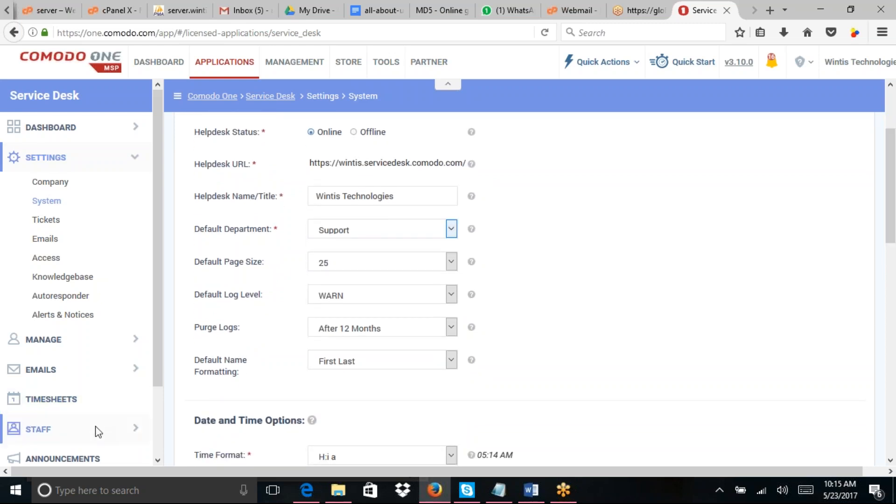
left_click_drag(156, 313, 152, 337)
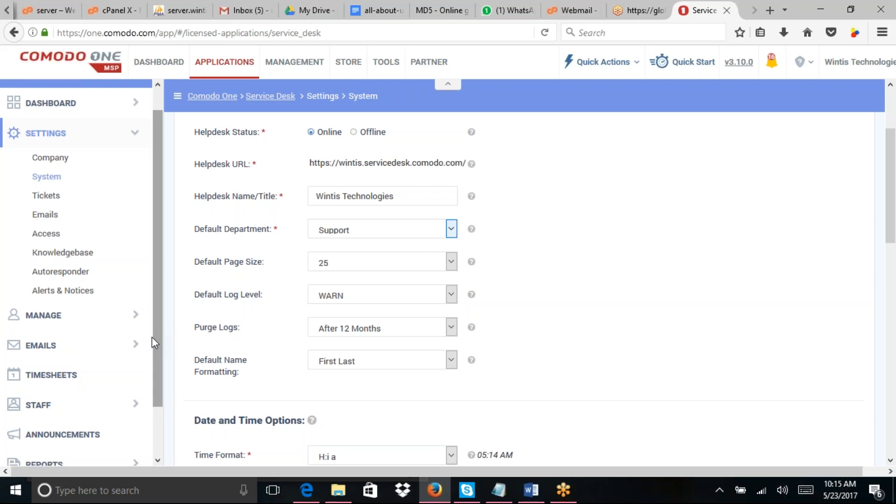
Step: Expand Staff and Dashboard in the sidebar to show the Ticket Activity dashboard with 8 overdue tickets
left_click(139, 410)
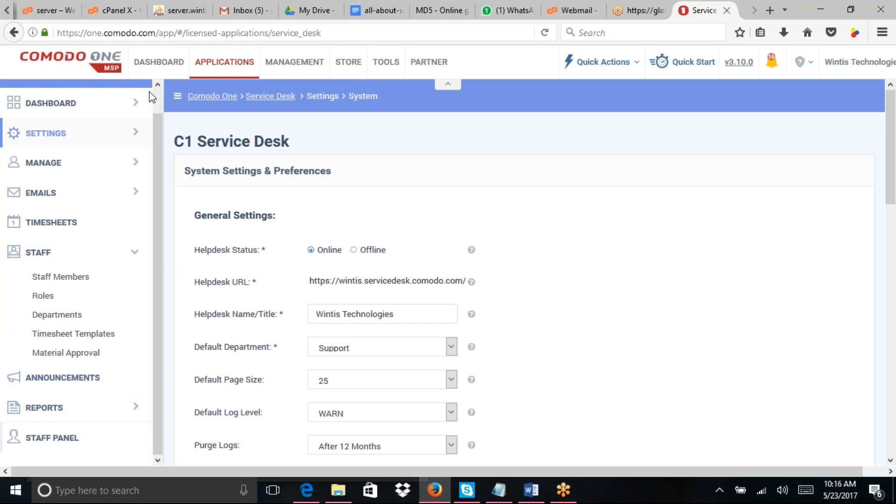
left_click(137, 106)
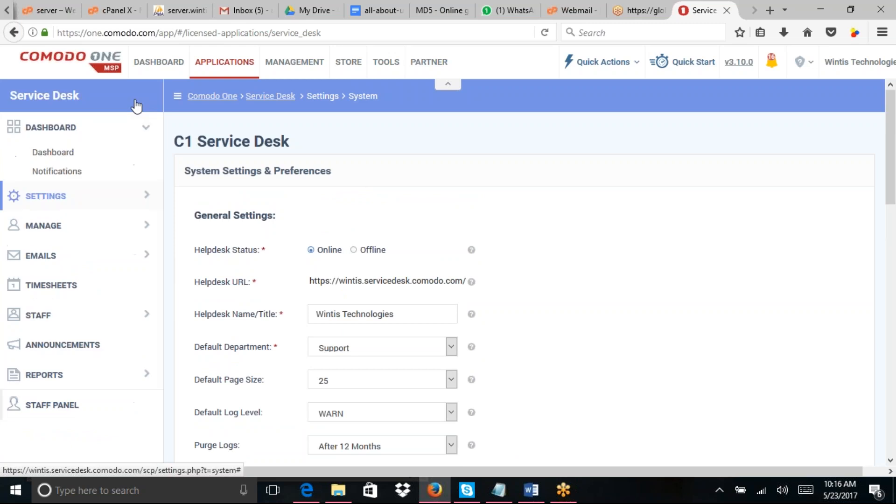
left_click(53, 153)
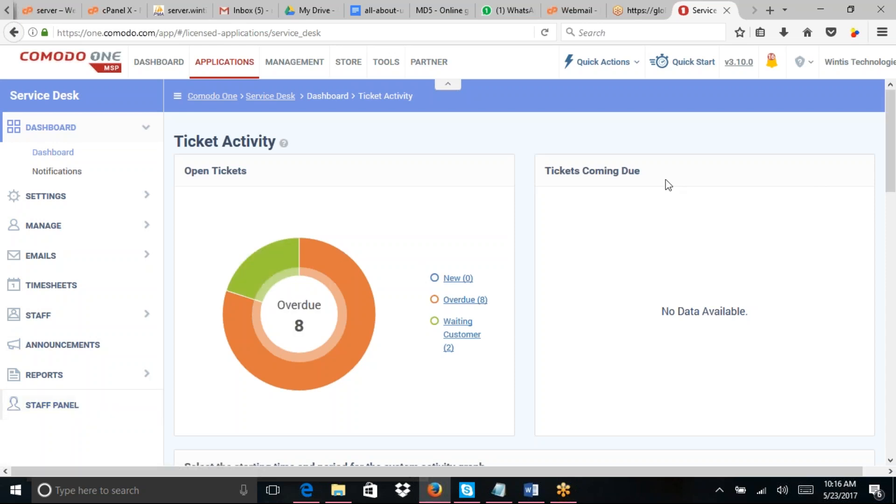
Step: Open the Notifications log listing New Ticket Alerts from 05/01/2017 to 05/23/2017
left_click(62, 172)
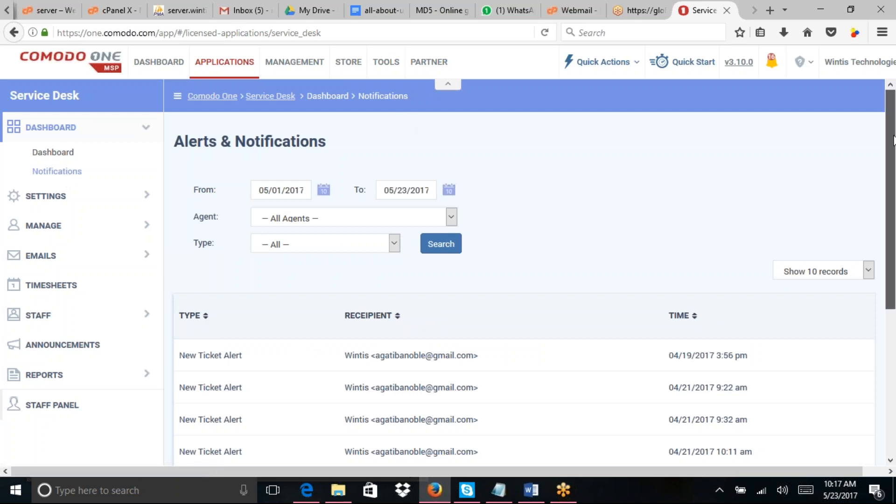
left_click_drag(894, 140, 894, 165)
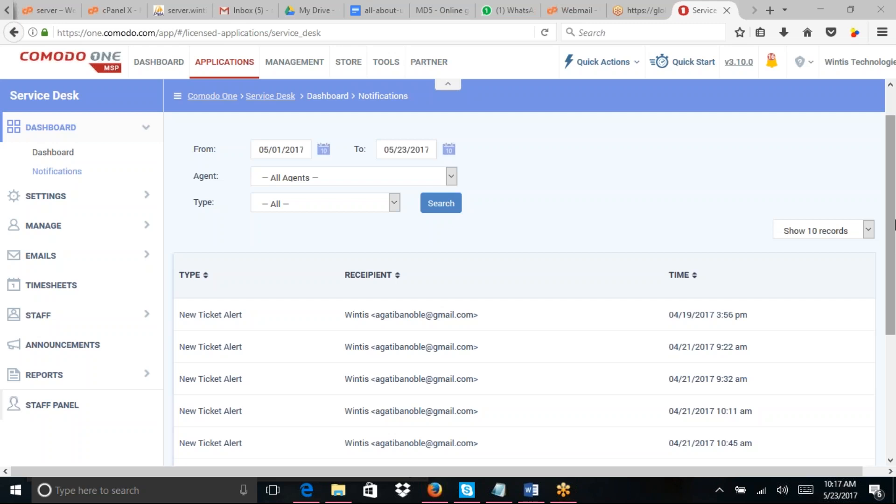
left_click(452, 176)
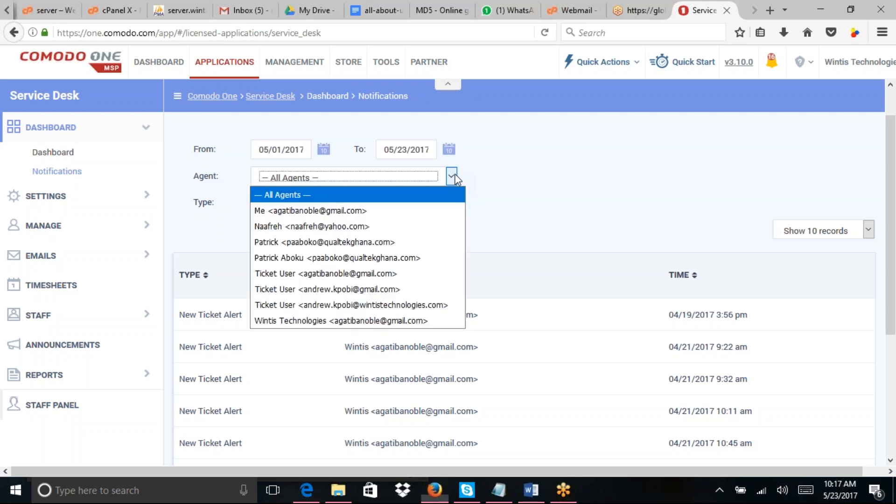
left_click(489, 177)
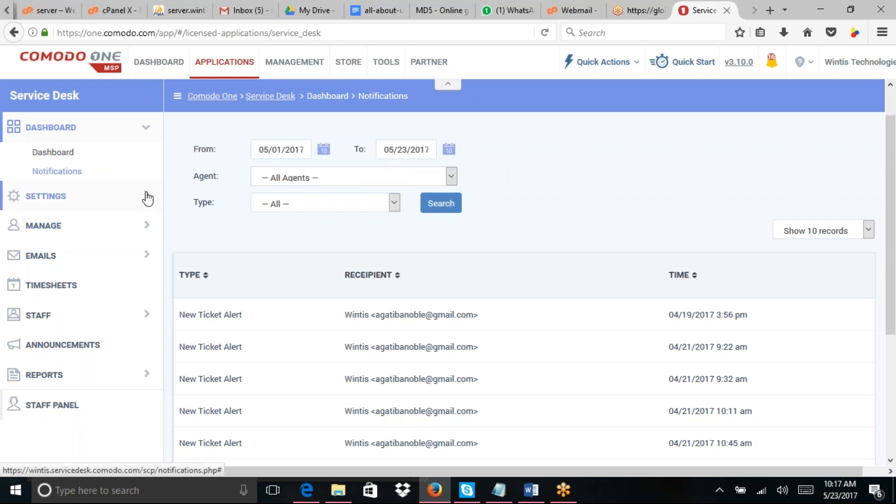
left_click_drag(891, 188, 892, 213)
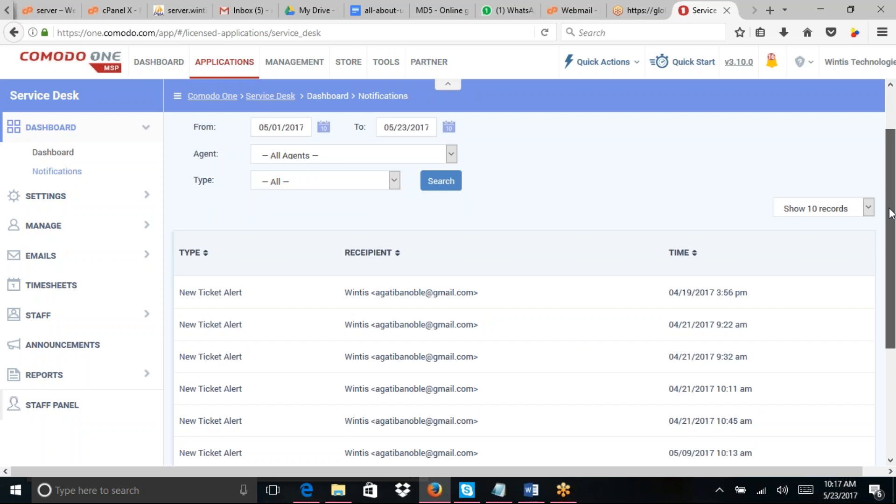
left_click_drag(892, 213, 893, 275)
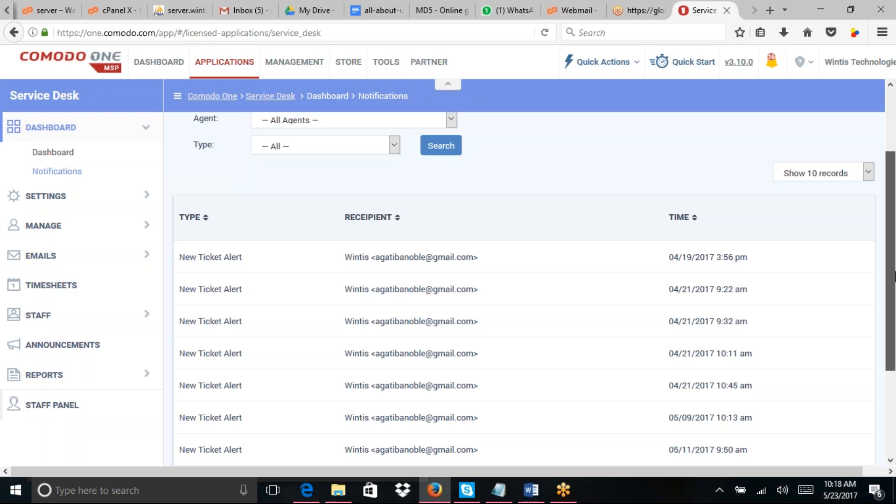
left_click_drag(894, 276, 893, 265)
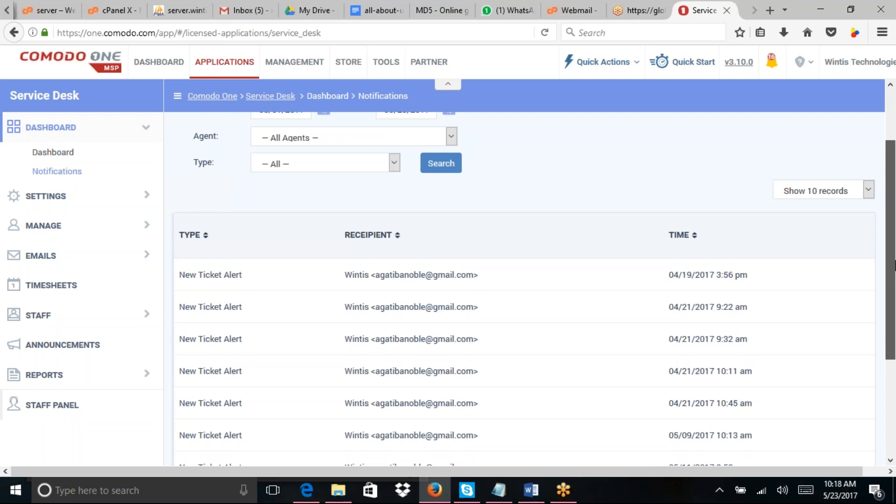
left_click_drag(893, 264, 894, 394)
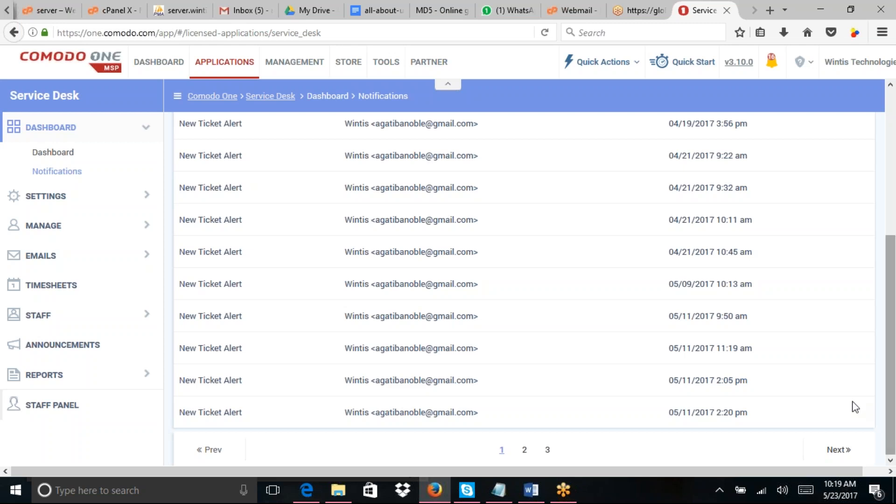
Step: Visit the staff open tickets list, select ticket 1, then return to the Admin Panel settings
left_click(57, 406)
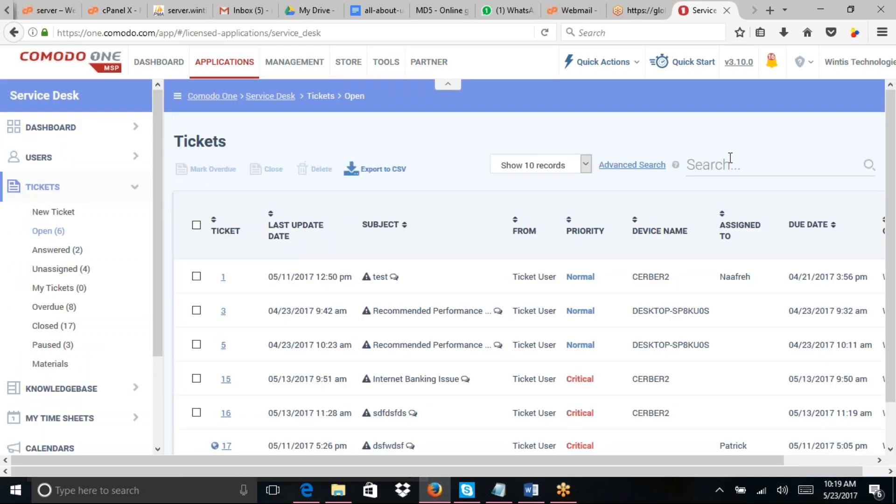
left_click_drag(890, 162, 892, 267)
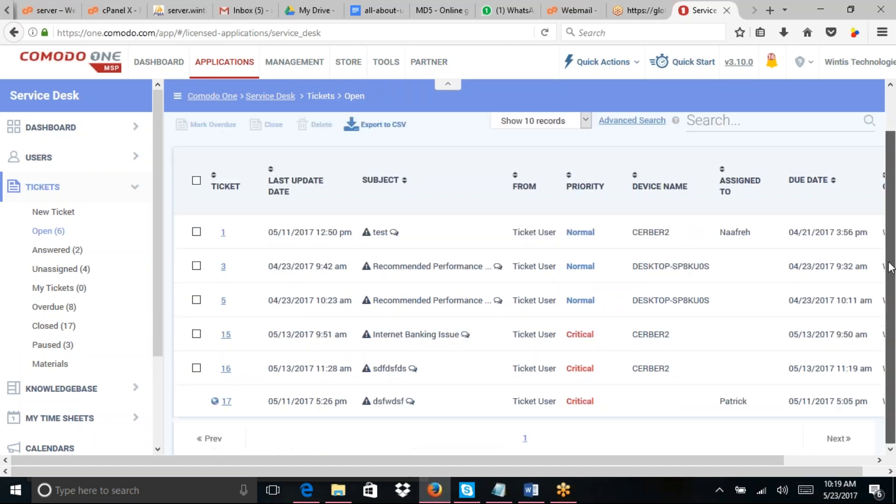
left_click_drag(891, 211, 882, 168)
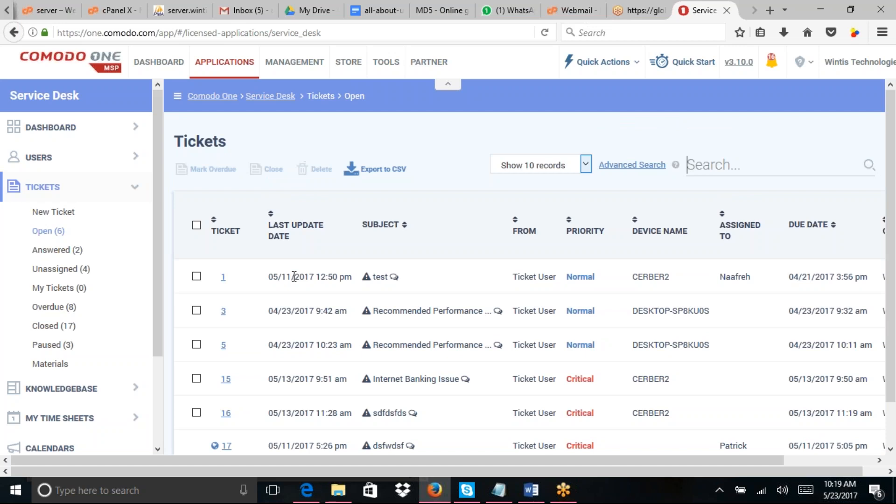
left_click(196, 277)
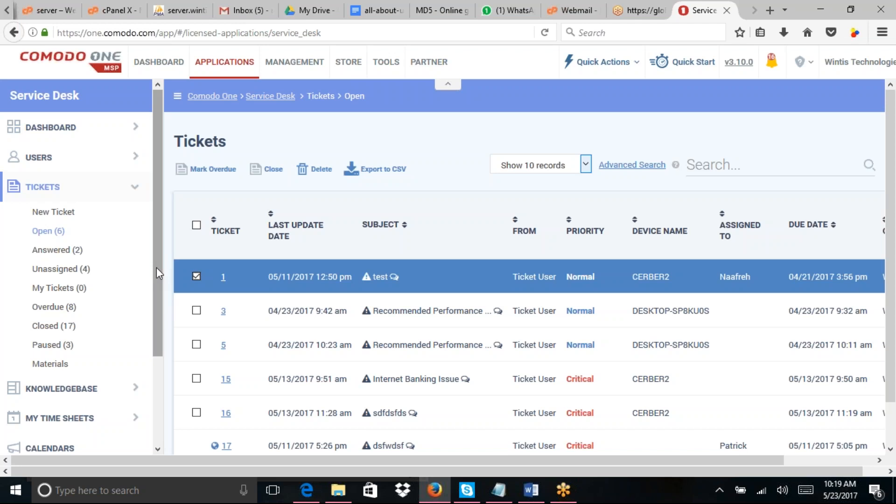
left_click_drag(156, 268, 156, 402)
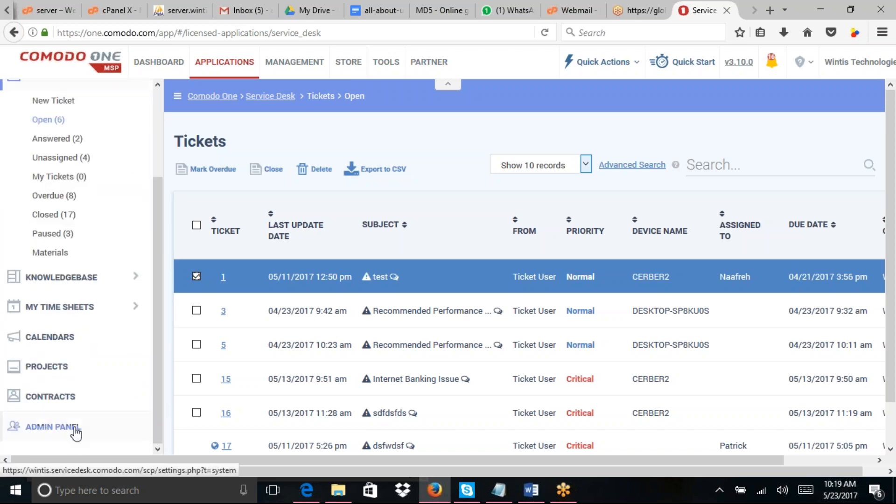
left_click(74, 430)
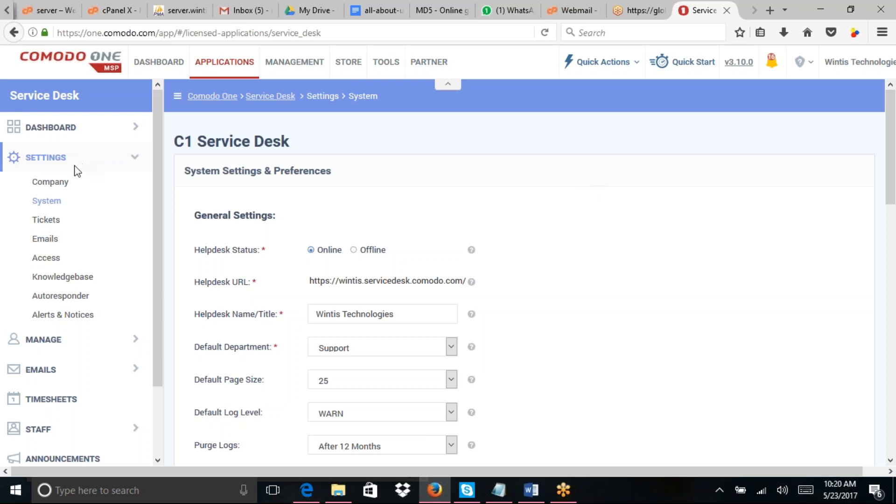
left_click(51, 184)
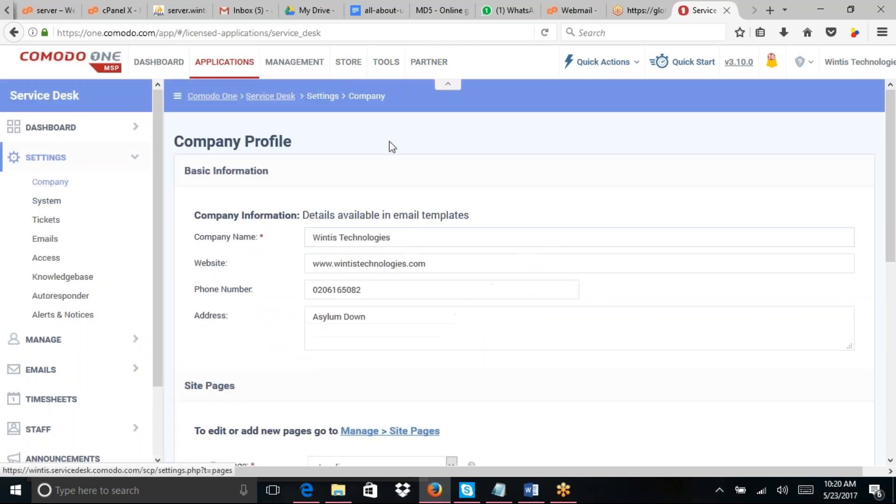
left_click_drag(889, 133, 881, 232)
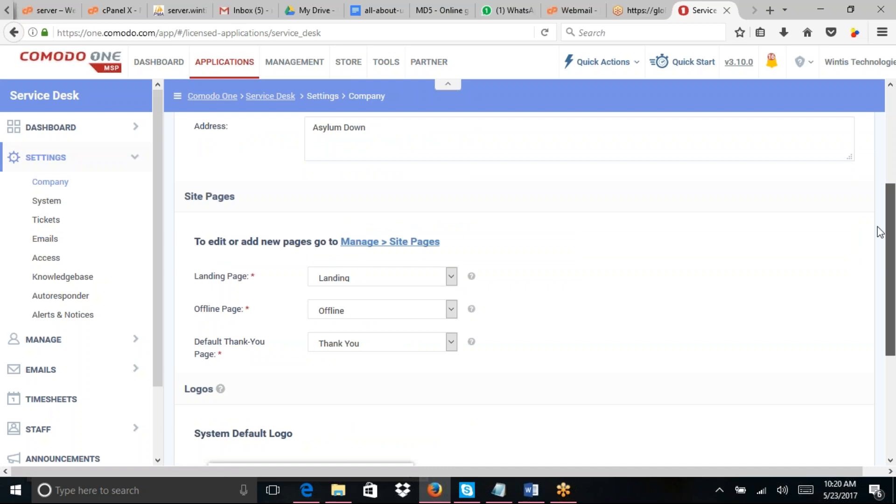
left_click_drag(881, 232, 854, 107)
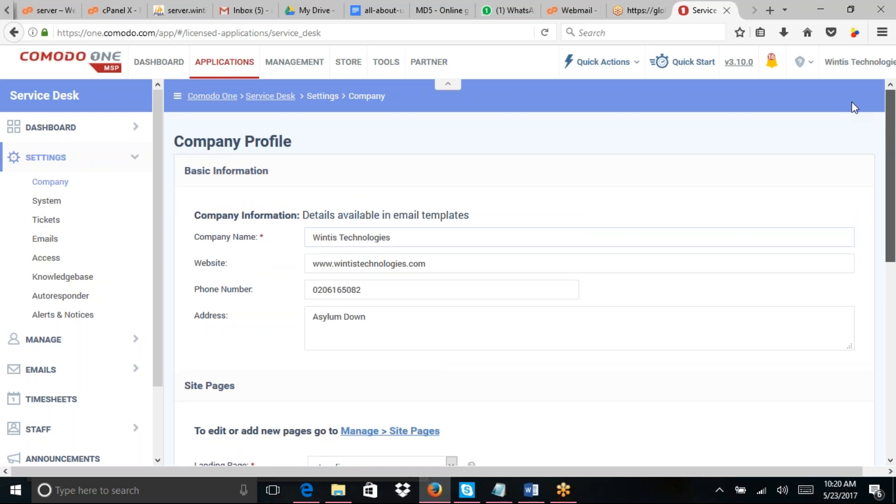
scroll(862, 187, "down", 3)
scroll(863, 245, "down", 4)
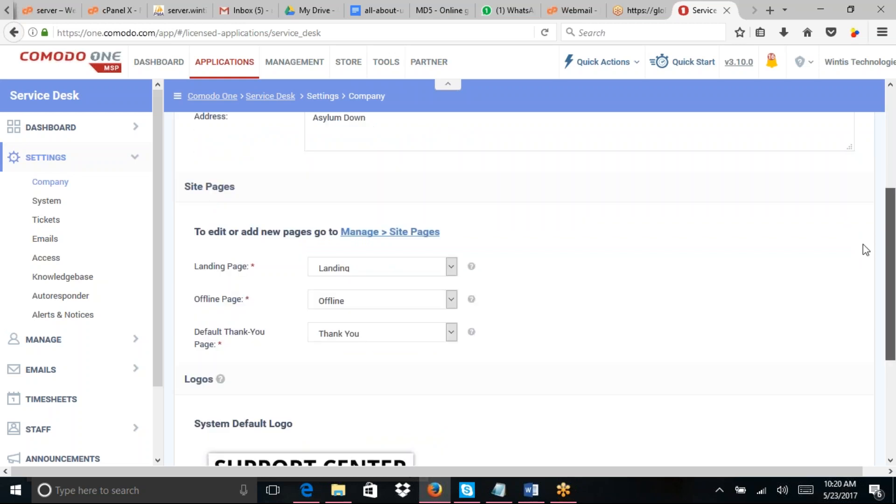
scroll(866, 270, "down", 3)
scroll(867, 270, "down", 3)
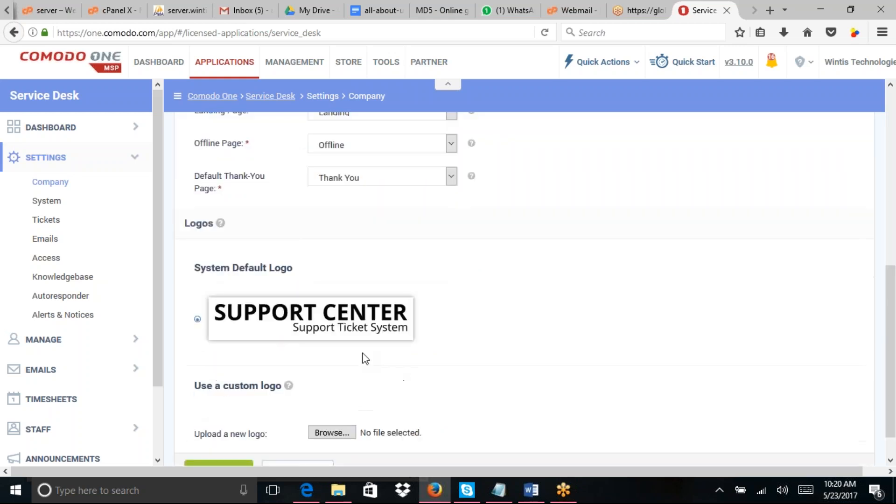
left_click_drag(891, 288, 889, 363)
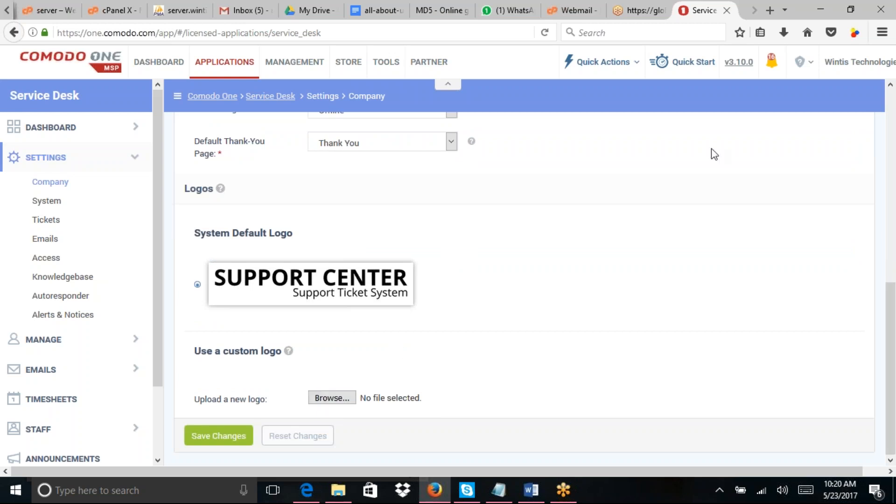
Step: In a new tab, load the C1 - Staff Control Panel Tickets list via 'wintis.ser'
left_click(769, 10)
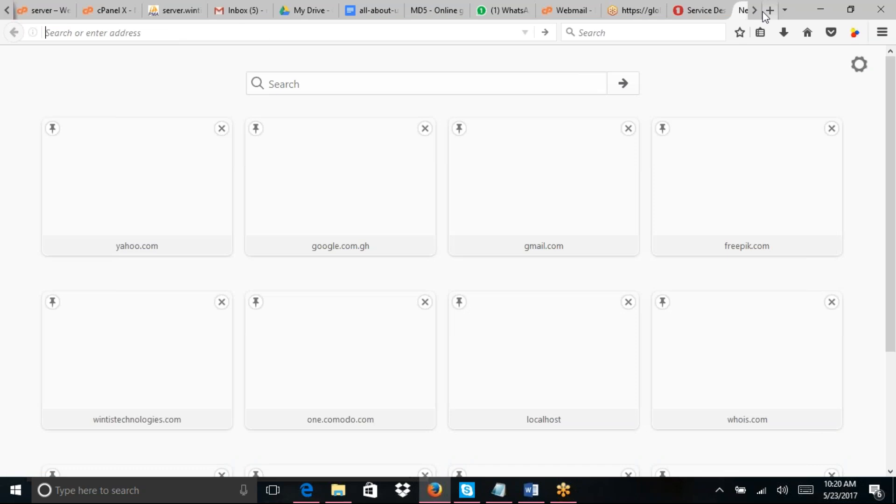
type("wintis.")
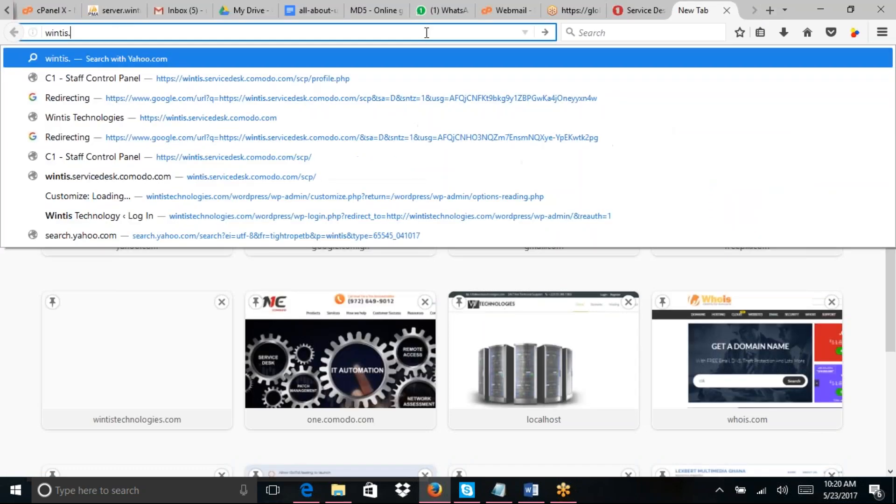
type("s")
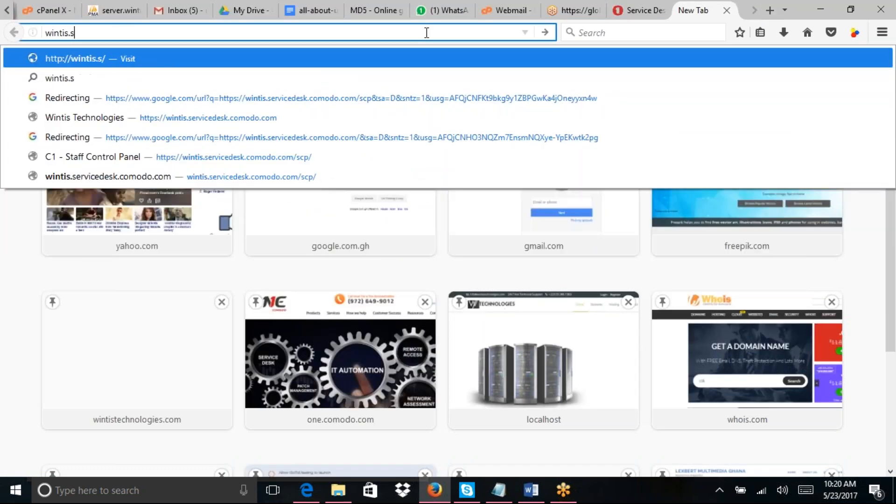
type("e")
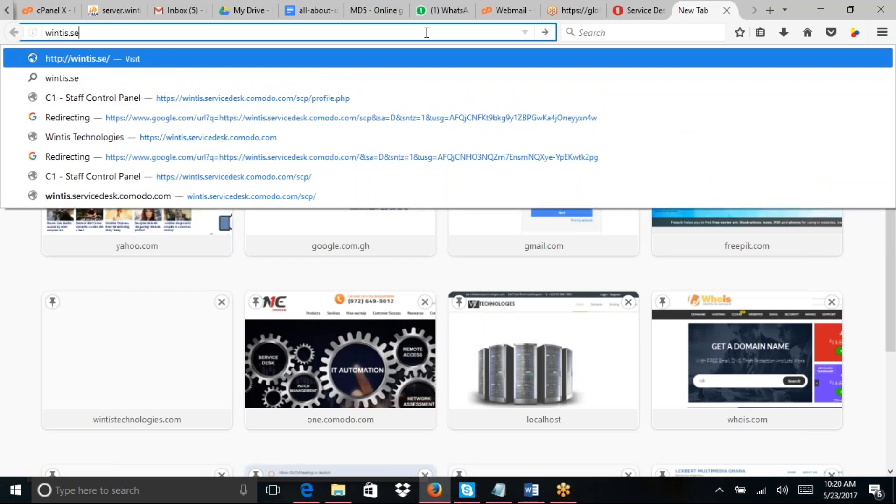
type("r")
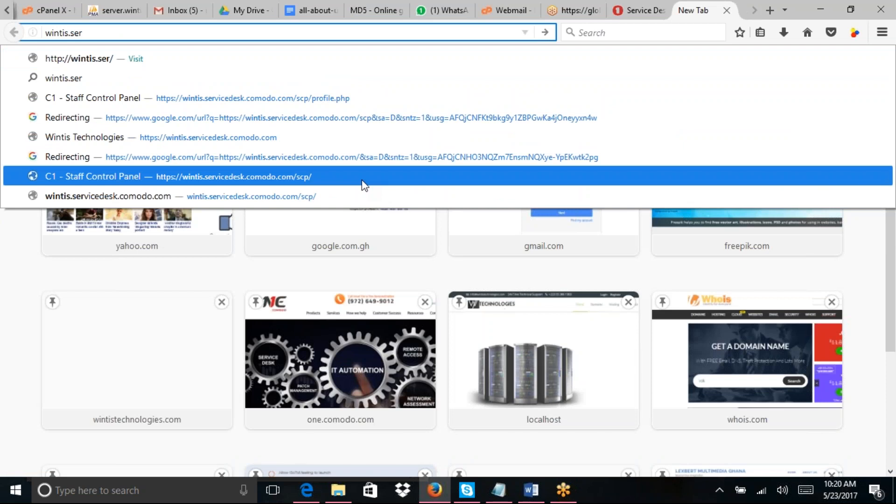
left_click(336, 204)
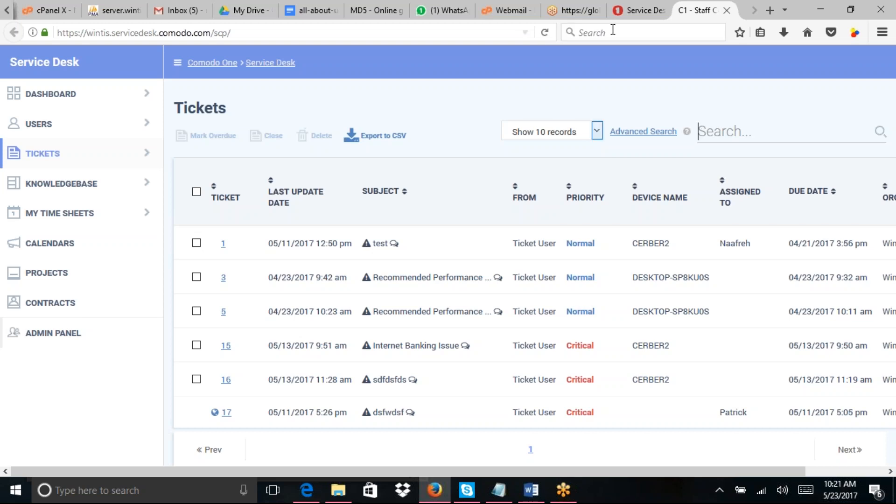
Step: In the Service Desk tab, go from the Staff Panel to the Admin Panel's System settings
left_click(628, 15)
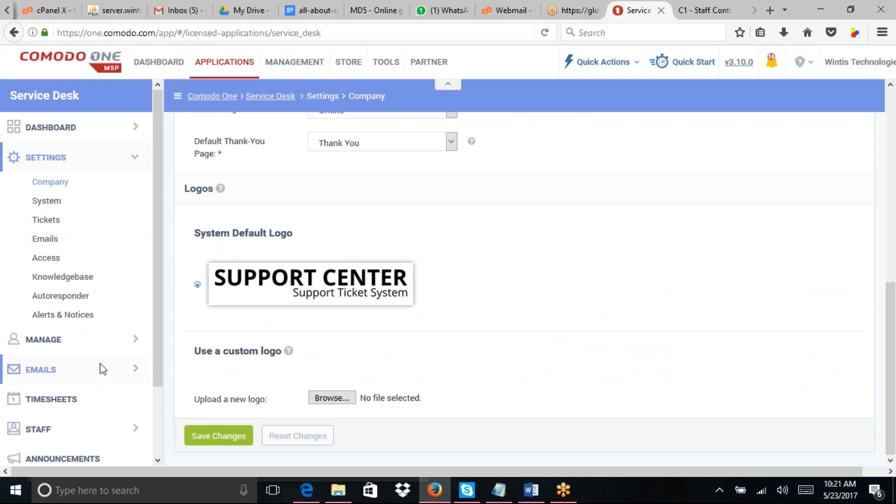
left_click_drag(155, 350, 160, 423)
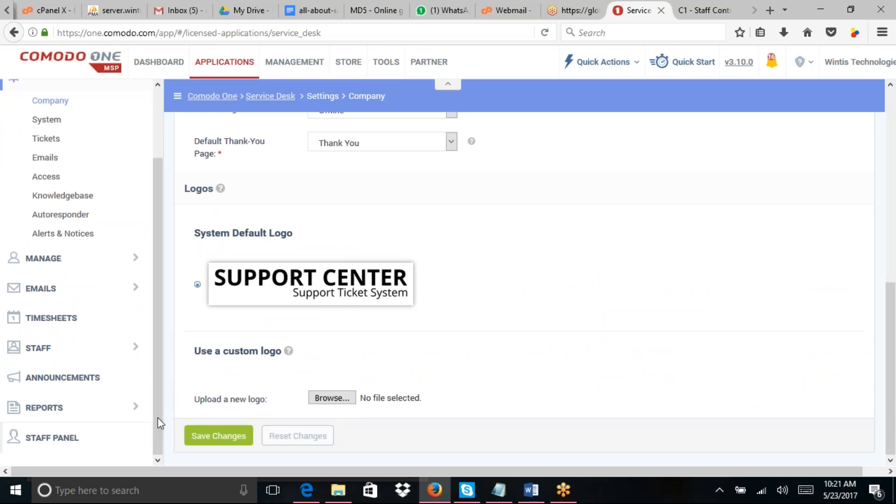
left_click(52, 437)
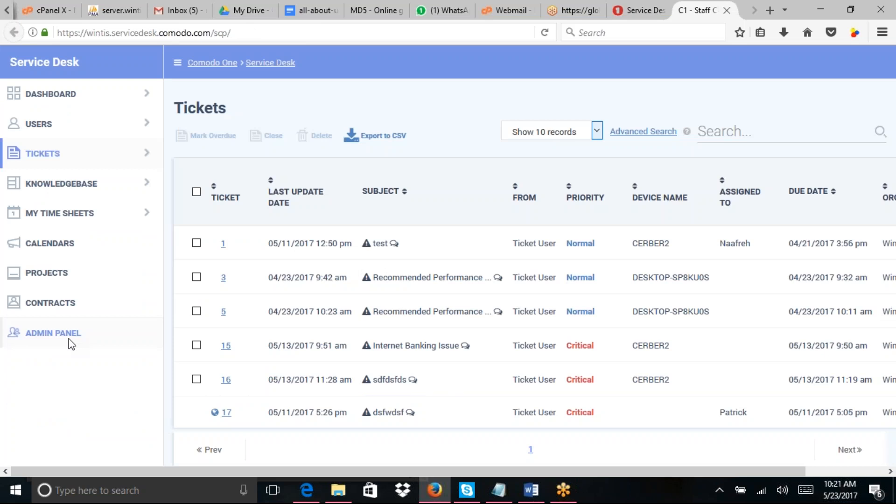
left_click(69, 340)
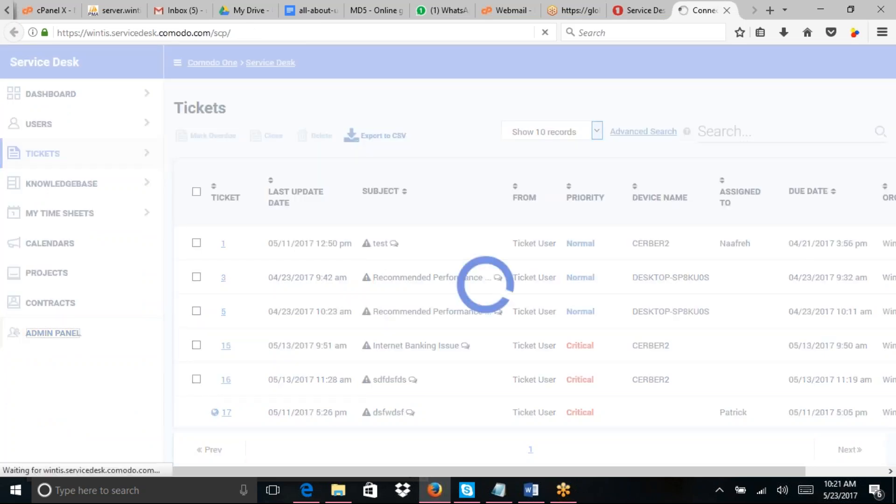
left_click_drag(891, 129, 895, 271)
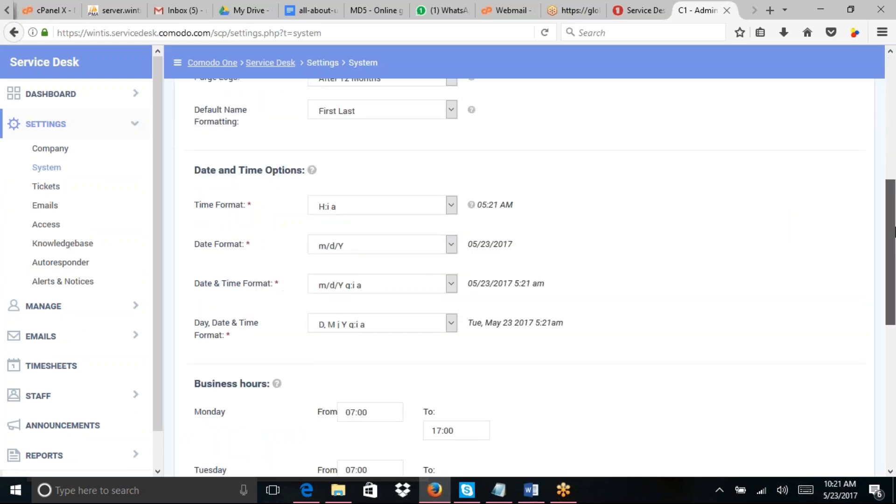
left_click_drag(895, 232, 891, 106)
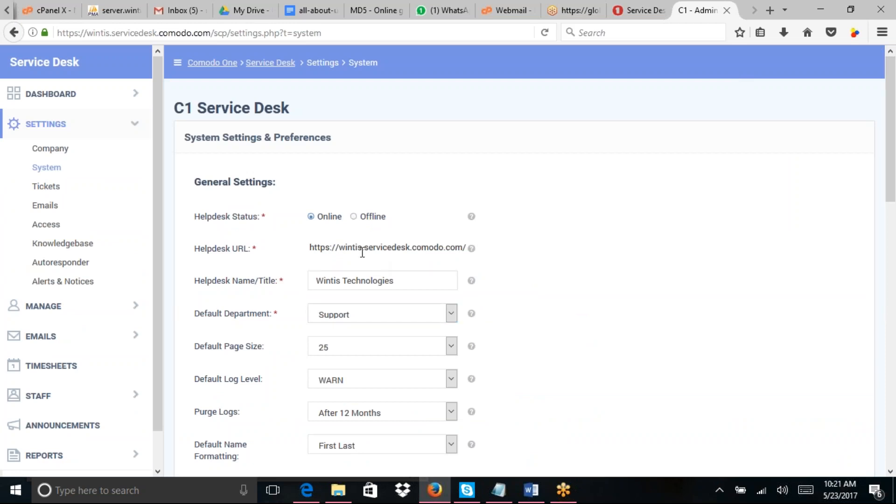
Step: Copy the Helpdesk URL and load it in a new tab to view the public Support Center
left_click_drag(312, 247, 467, 254)
key("ctrl+c")
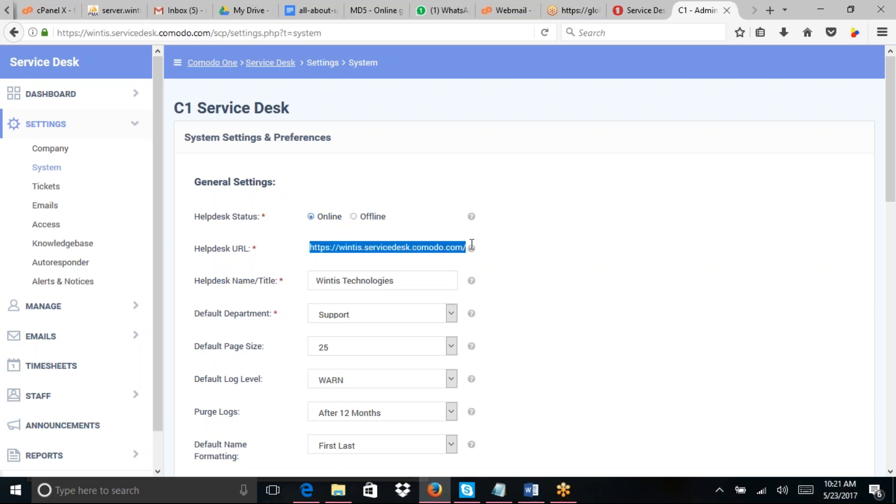
left_click(766, 11)
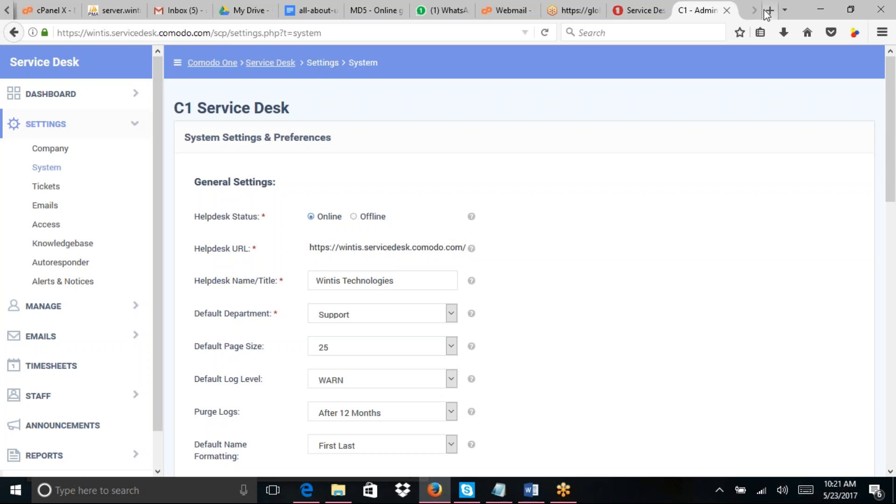
left_click(768, 10)
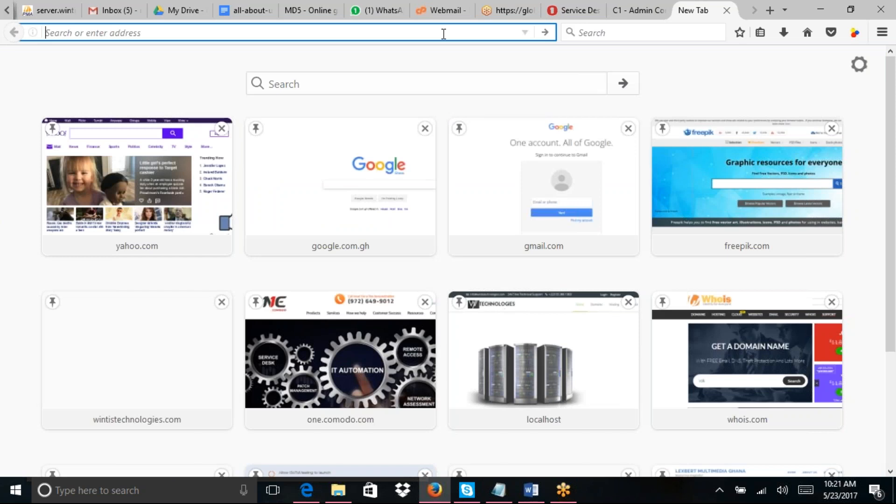
key("ctrl+v")
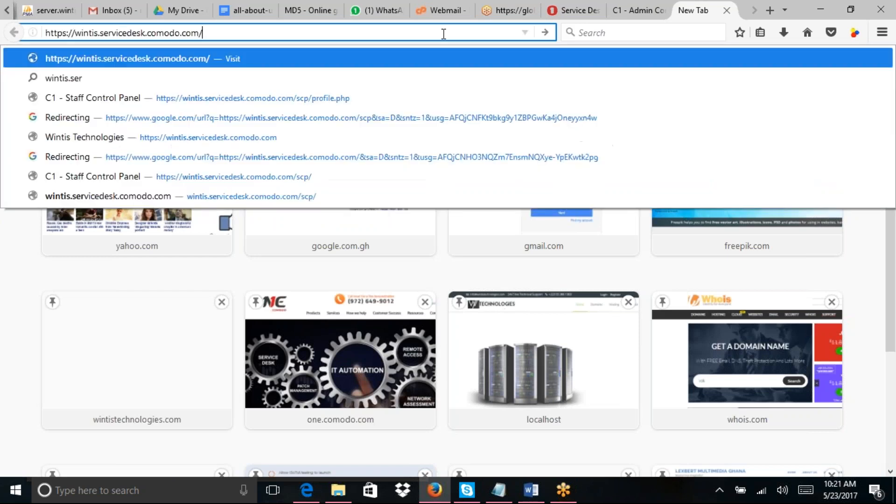
key("Return")
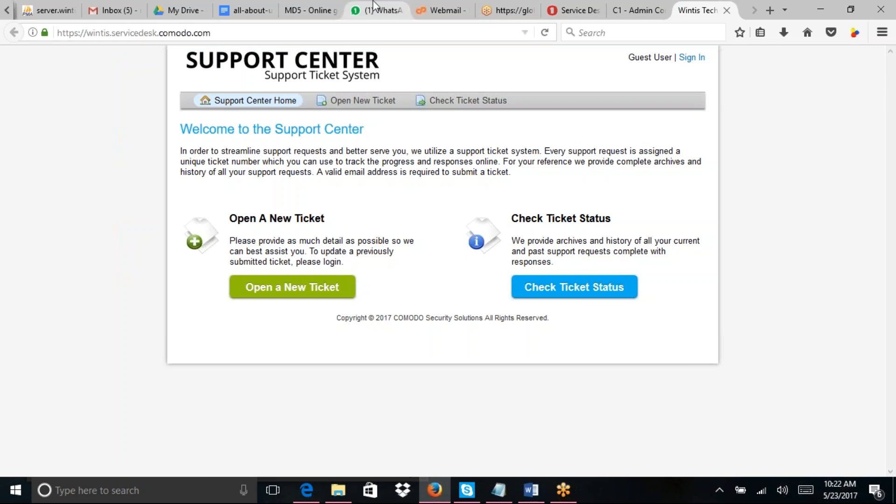
Step: Toggle the helpdesk status to Offline and back to Online, then head to Company settings
left_click(637, 12)
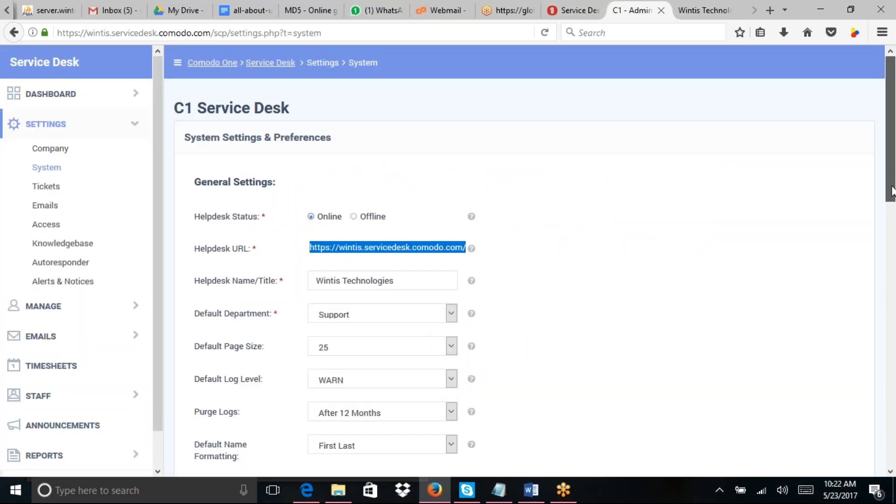
scroll(892, 245, "down", 1)
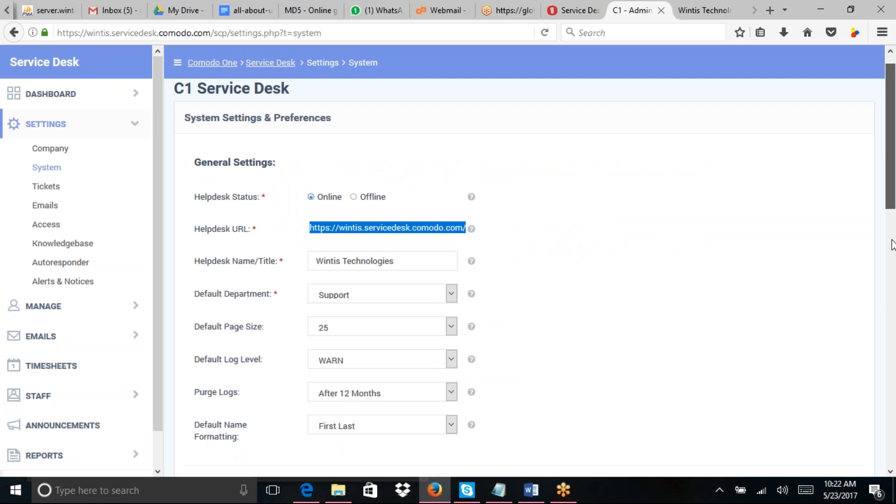
scroll(892, 245, "down", 5)
left_click_drag(892, 250, 886, 186)
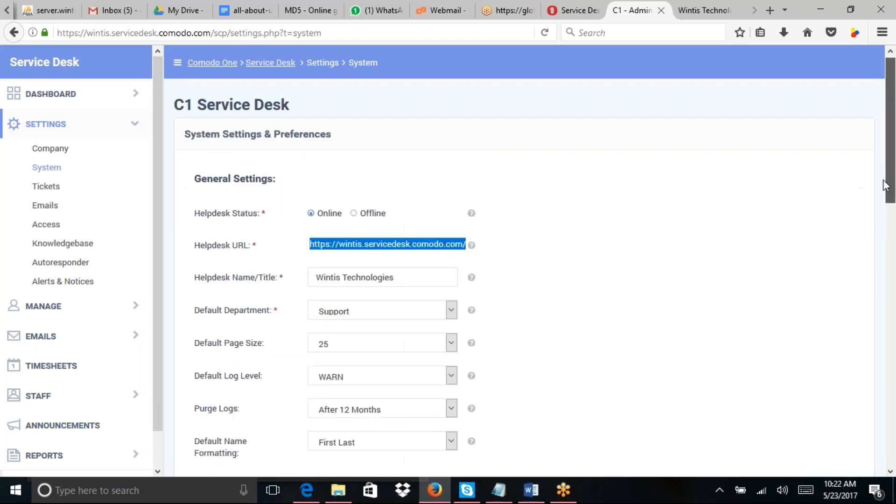
left_click(354, 214)
left_click(311, 213)
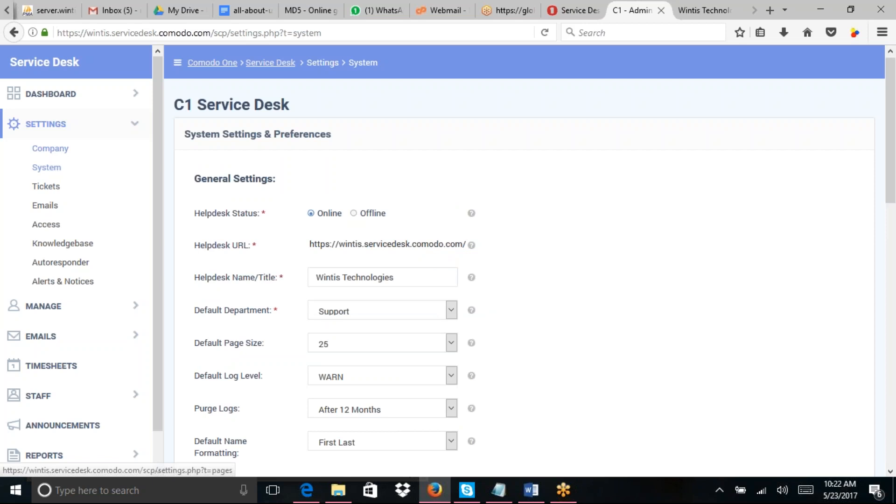
left_click(50, 149)
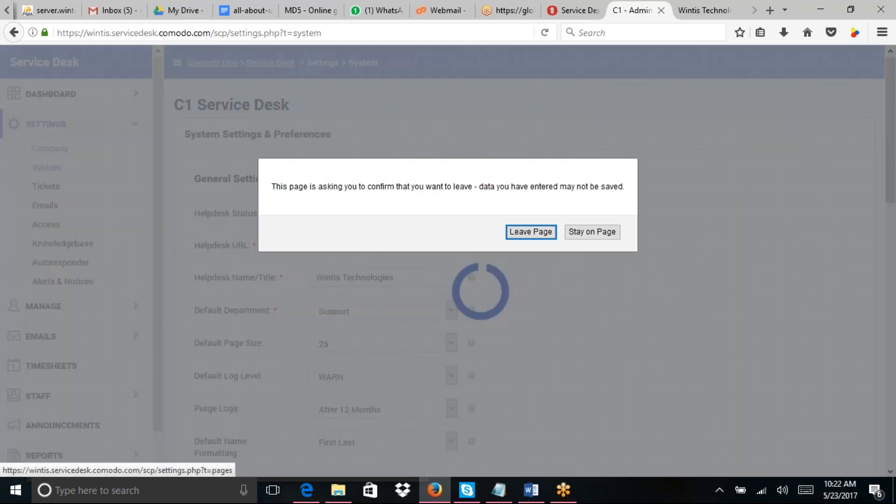
Step: Confirm leaving the System page and review the Offline page options, keeping Offline
left_click(542, 236)
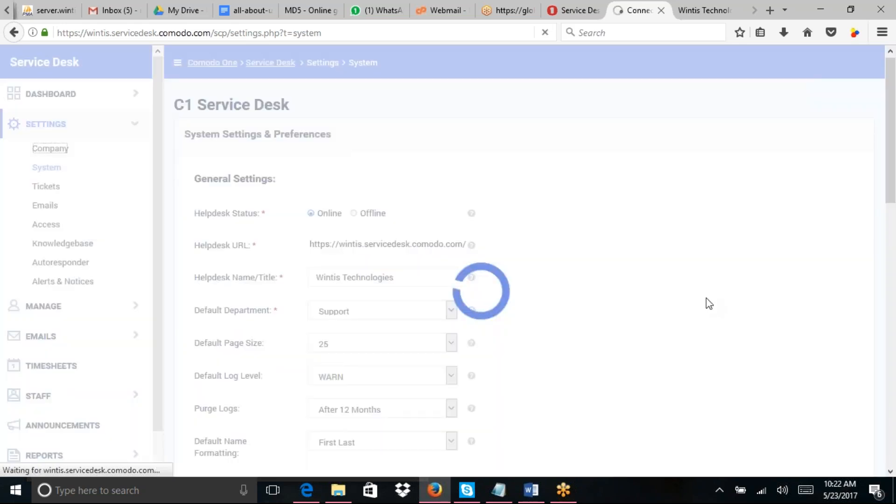
left_click_drag(894, 307, 894, 274)
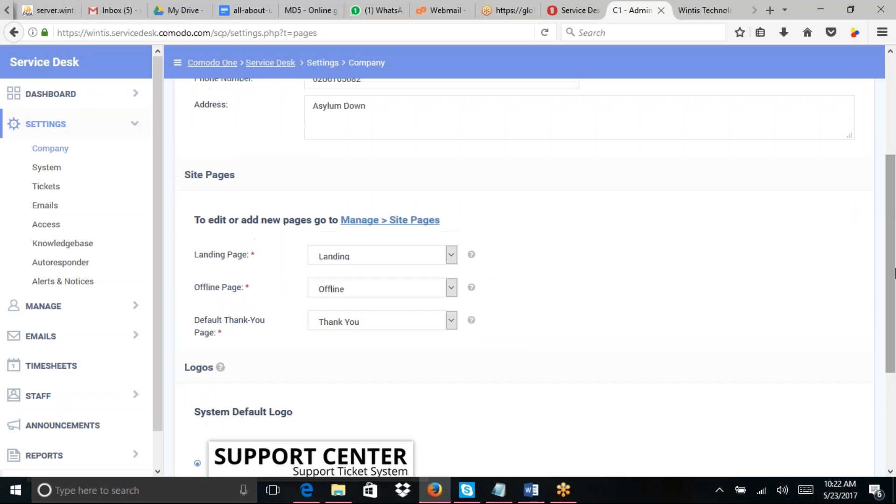
left_click(413, 293)
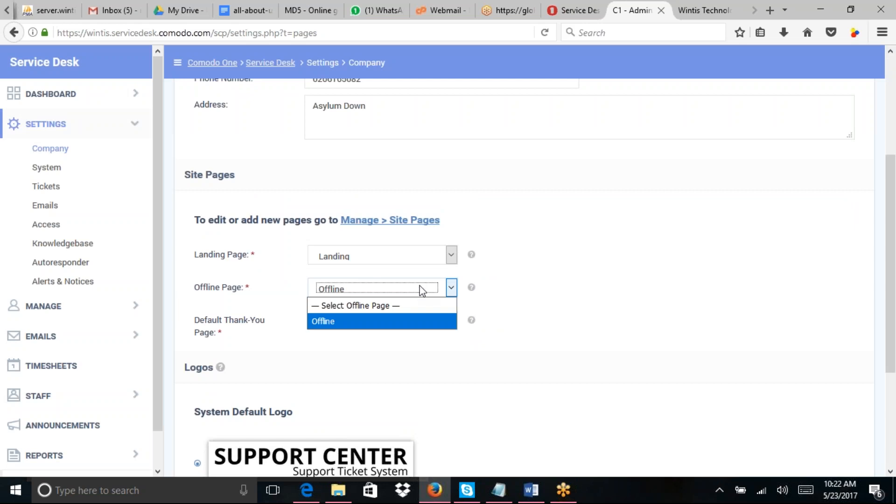
left_click(553, 223)
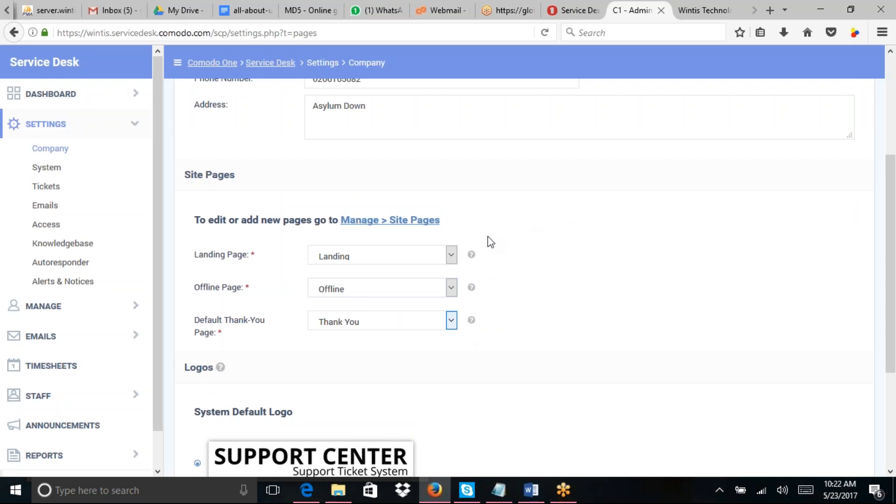
Step: Review the Landing page choices, then glance at the Support Center tab and come back
left_click(452, 254)
left_click(516, 239)
left_click(518, 243)
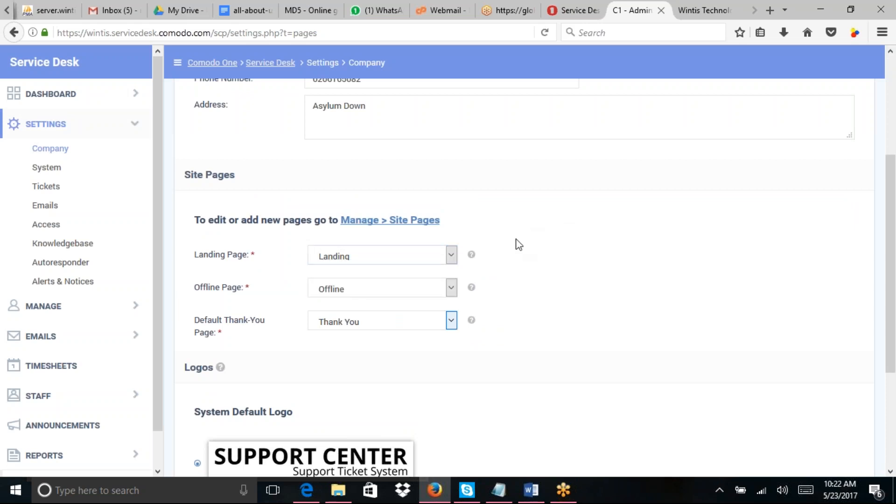
left_click(704, 13)
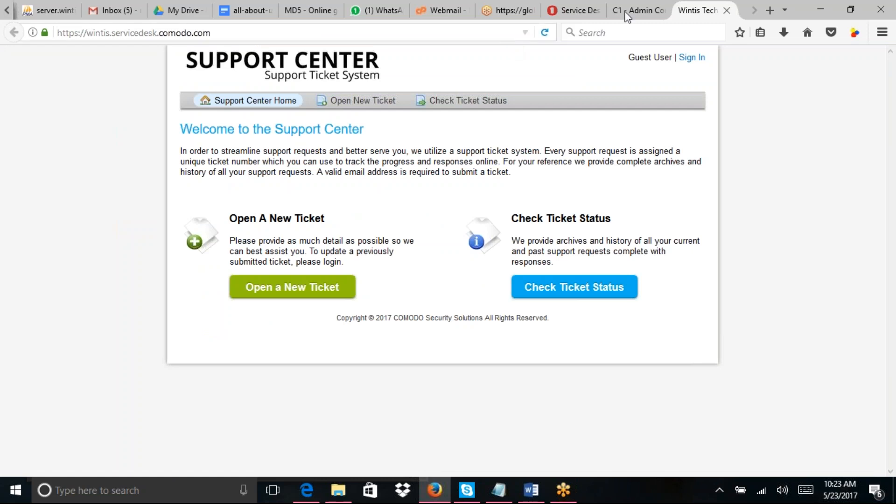
left_click(644, 14)
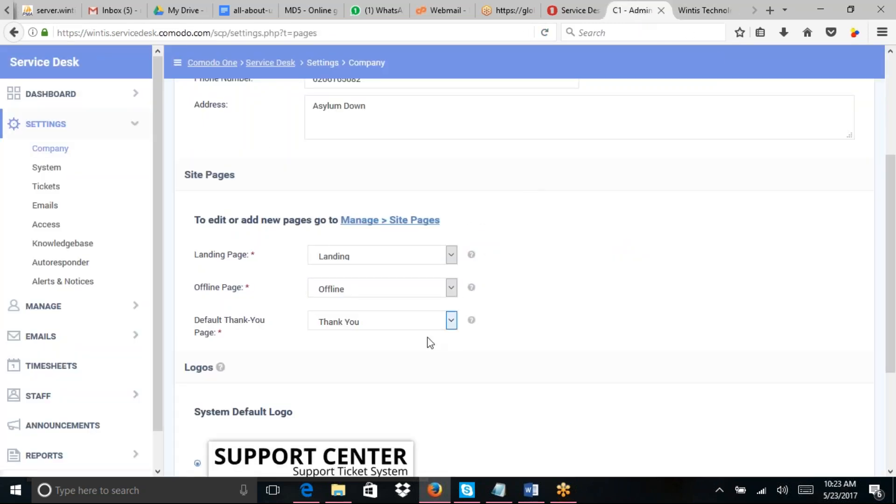
Step: Check the Offline Page choices without changing them, then go back to System settings
left_click(451, 288)
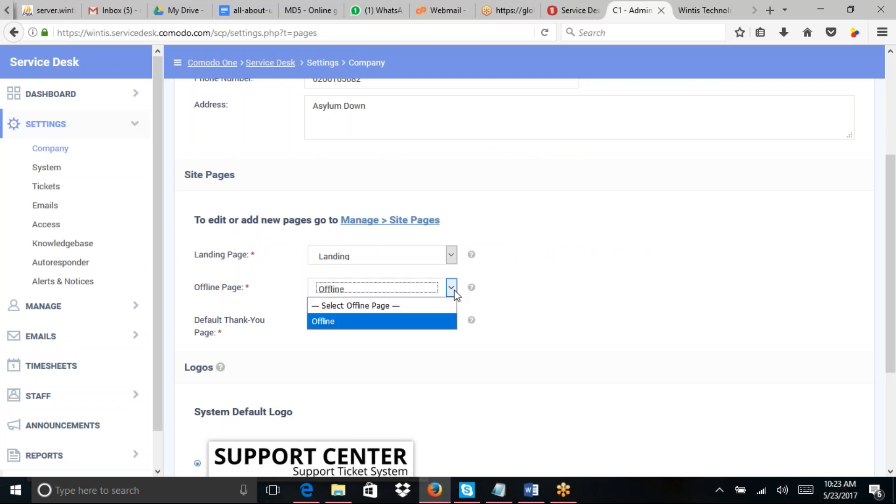
left_click(519, 271)
left_click(519, 271)
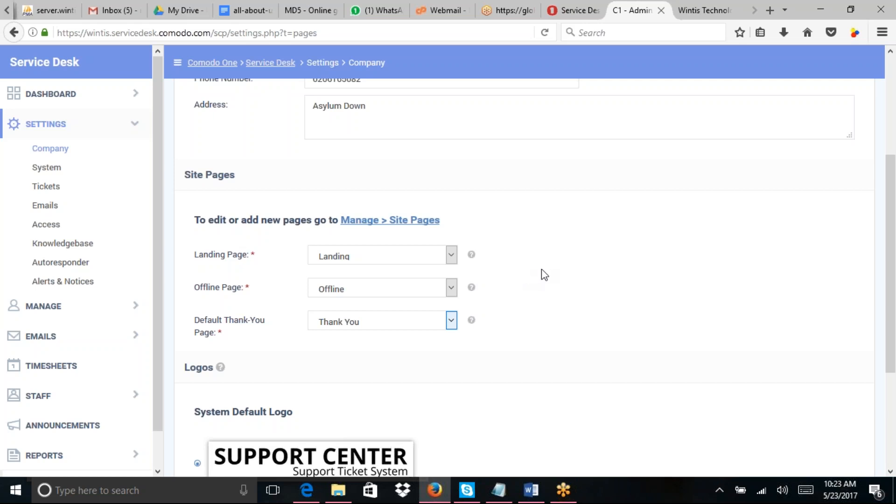
left_click_drag(893, 178, 893, 178)
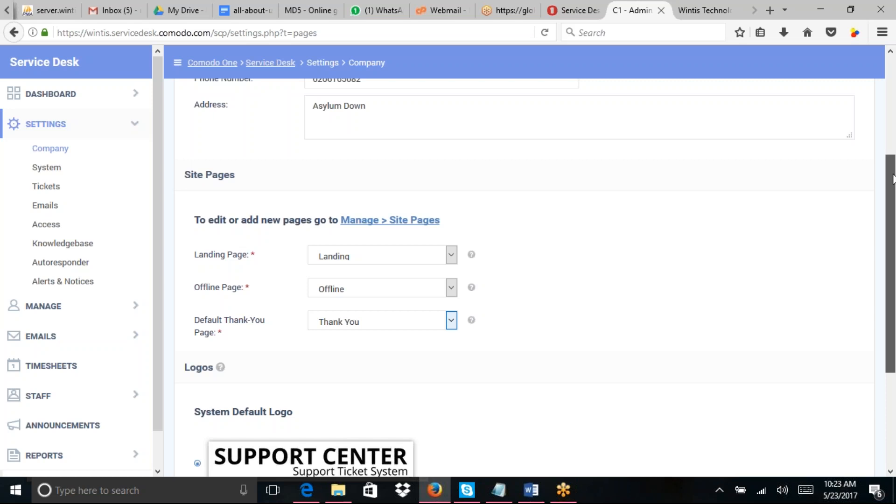
left_click_drag(893, 179, 893, 275)
left_click(47, 167)
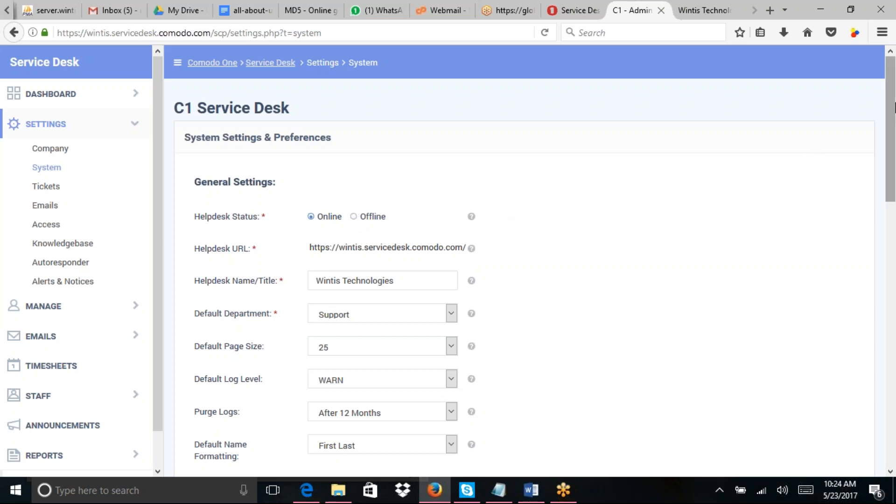
left_click_drag(895, 108, 895, 396)
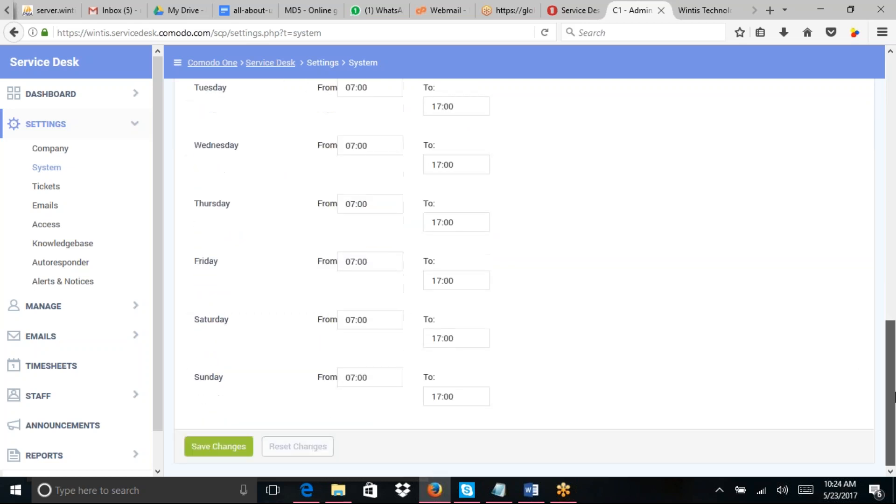
left_click_drag(888, 226, 880, 116)
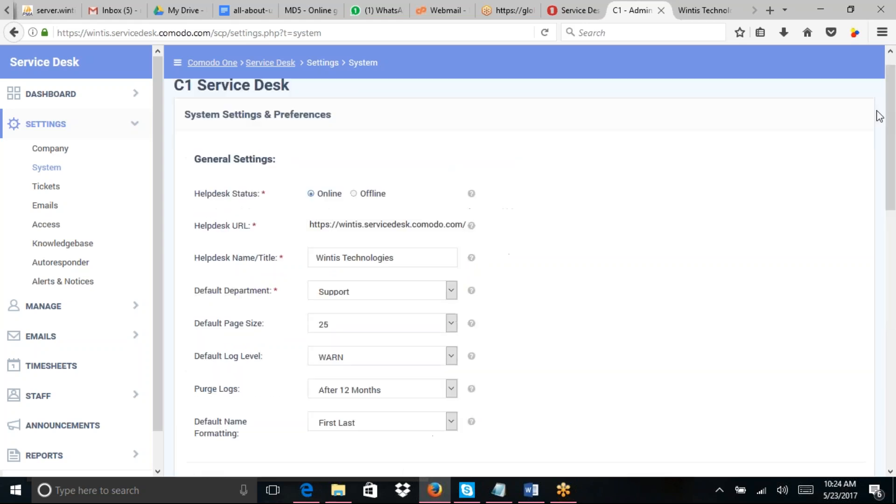
mouse_move(470, 199)
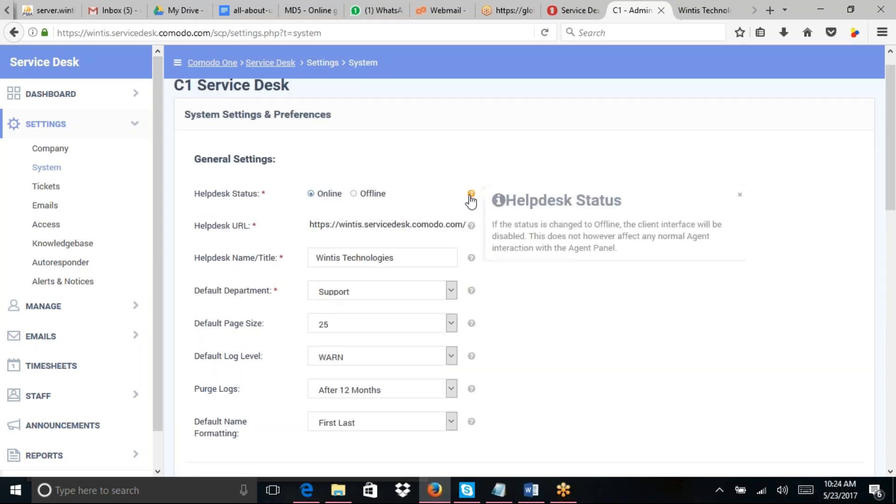
mouse_move(472, 231)
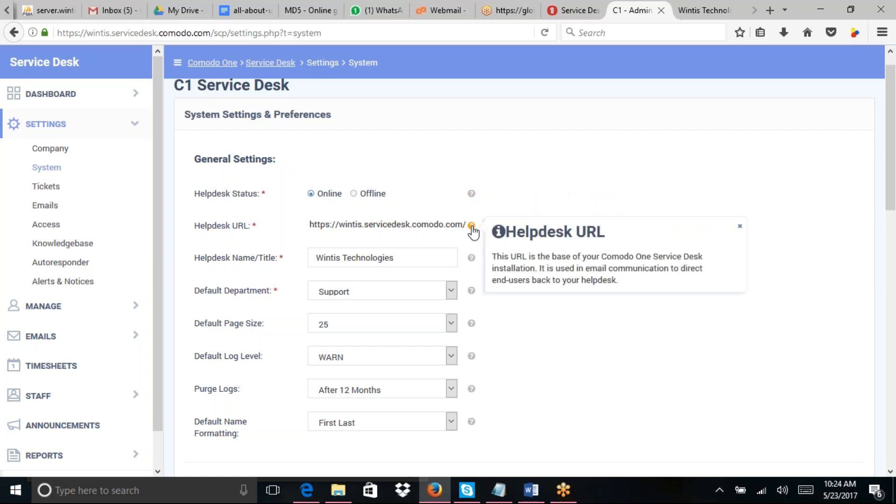
mouse_move(472, 296)
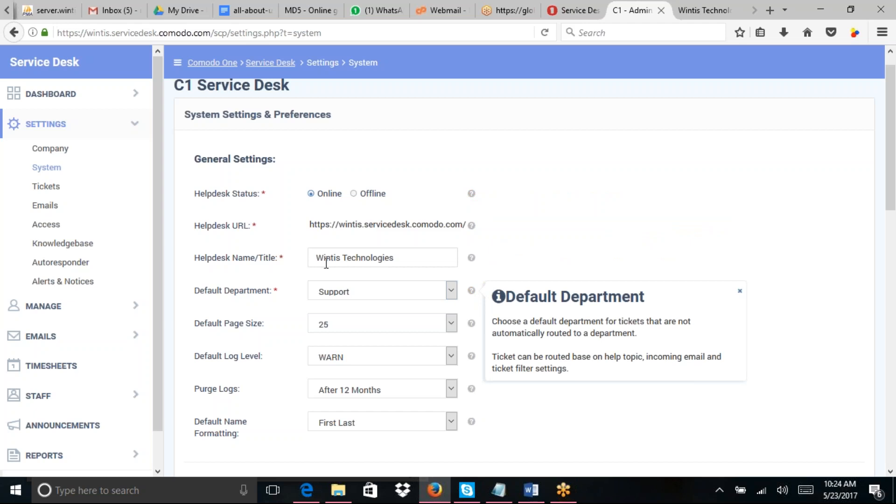
left_click_drag(895, 199, 895, 229)
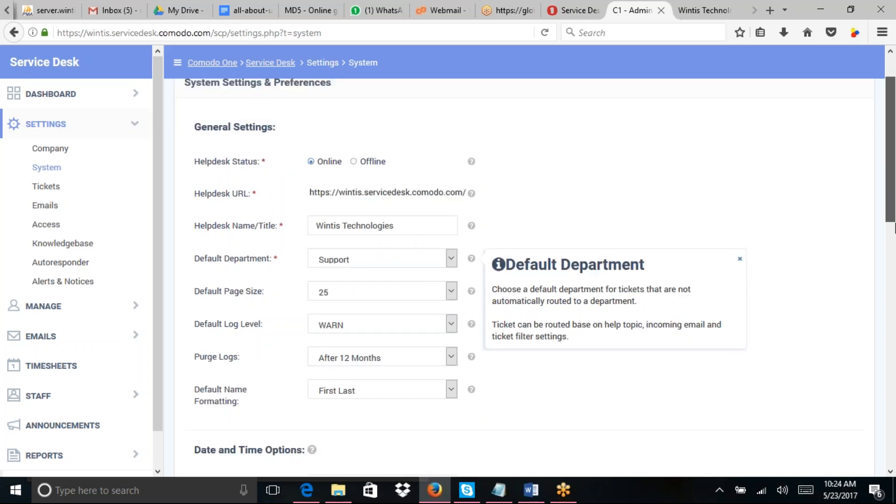
left_click_drag(894, 228, 895, 451)
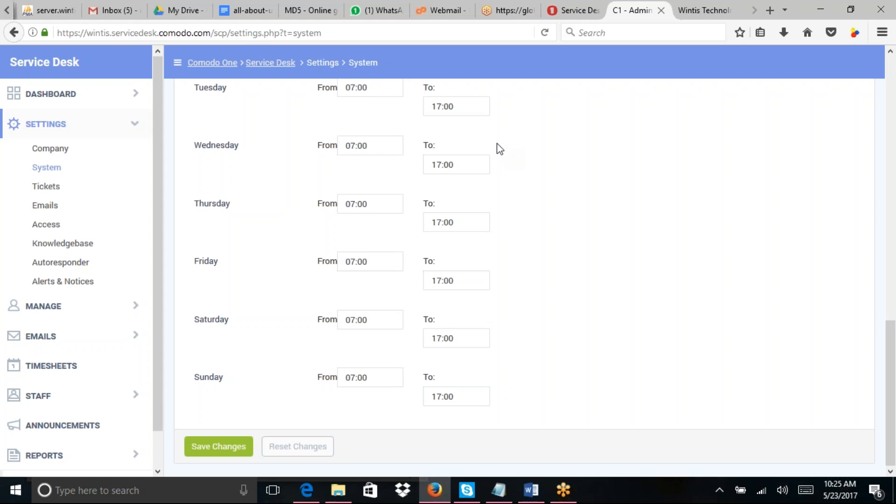
Step: Open Ticket Settings & Options and check the SLA choices, keeping Default SLA (48 hrs) selected
left_click(52, 189)
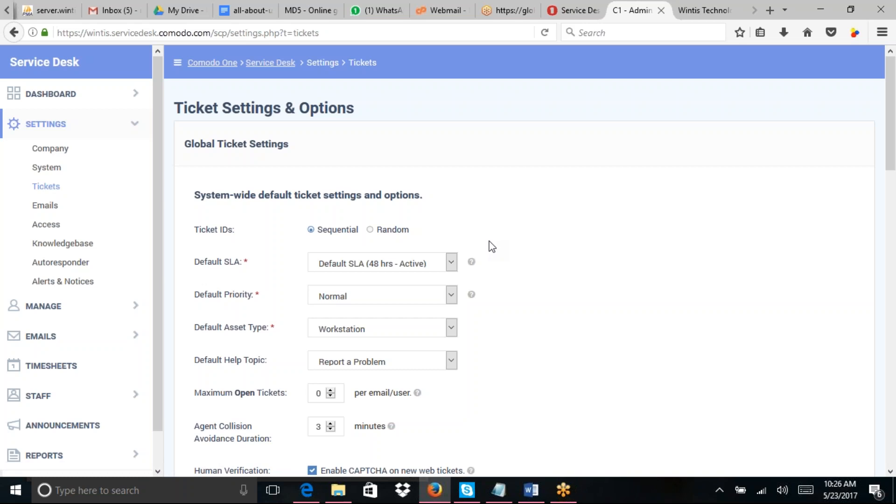
left_click(450, 265)
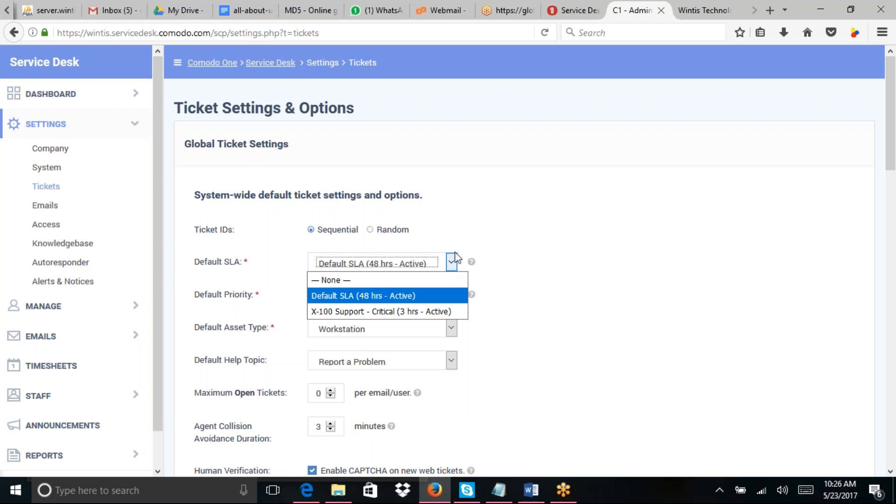
left_click(470, 228)
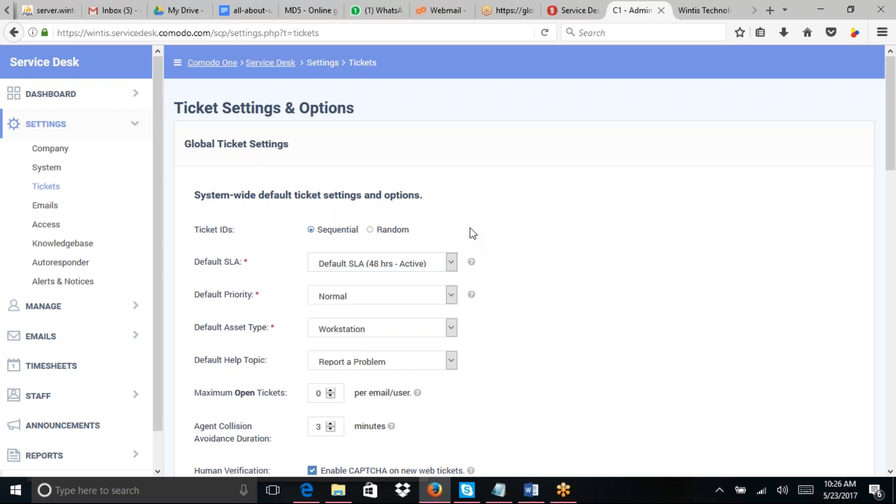
left_click(452, 263)
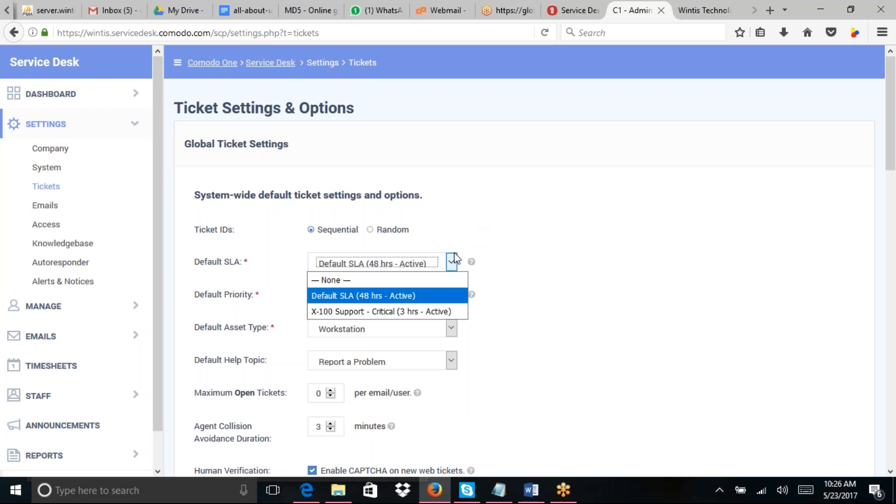
left_click(470, 233)
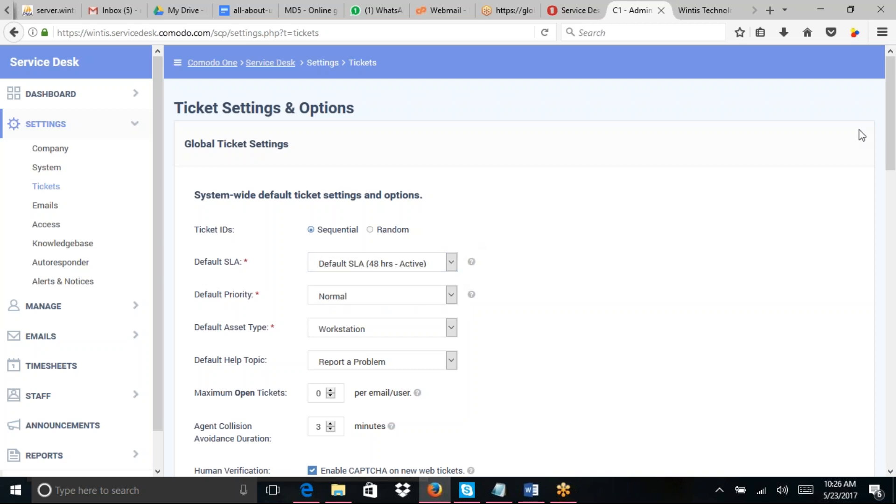
Step: Scroll past the ticket attachment settings and switch to the Email Settings & Options page
left_click_drag(891, 147, 886, 253)
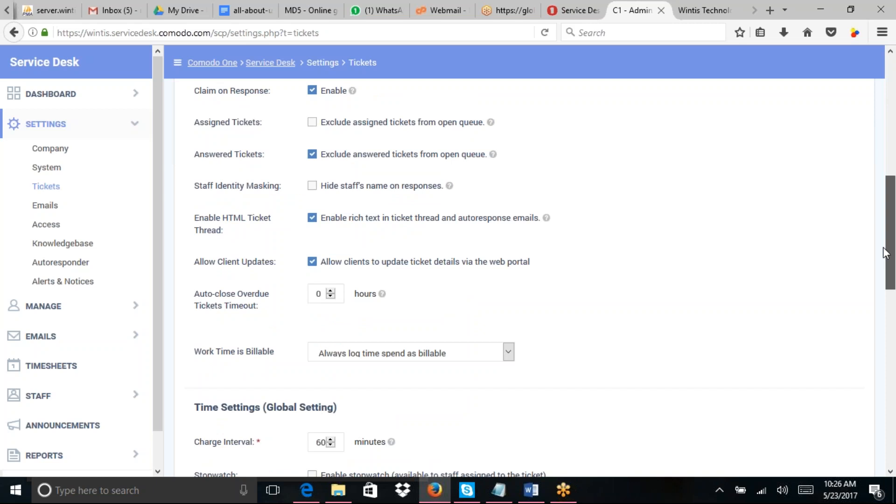
left_click_drag(886, 252, 894, 454)
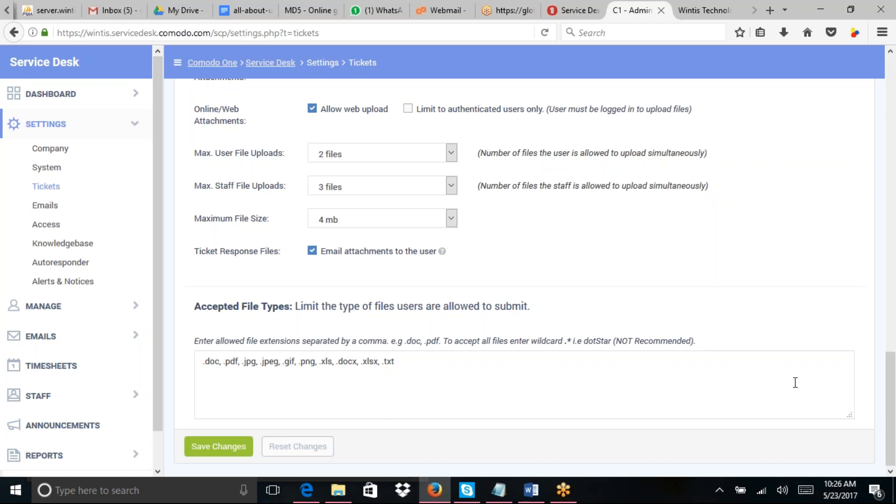
left_click(45, 207)
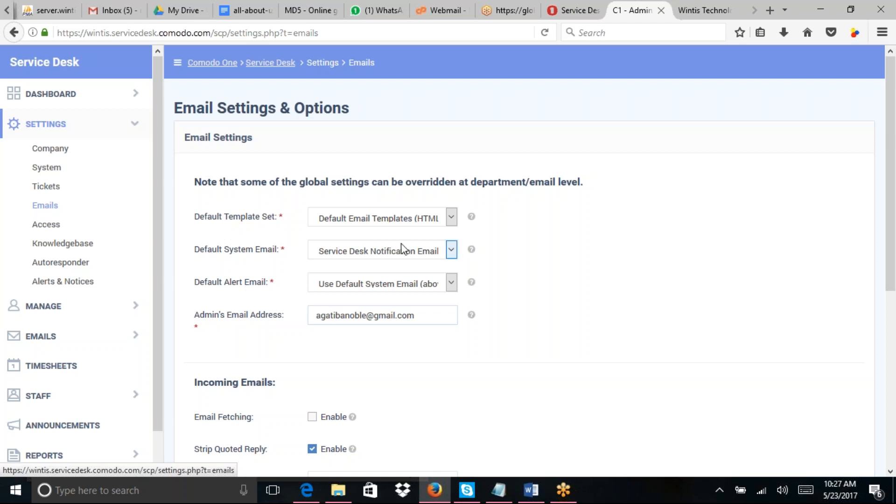
Step: Look through the email settings and the Email Fetching help, then open Access Control Settings
left_click_drag(895, 183, 895, 315)
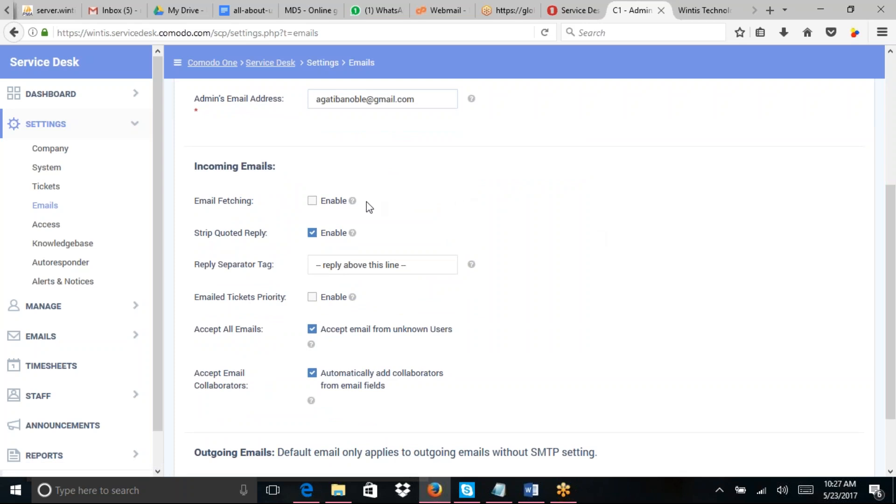
mouse_move(354, 205)
left_click_drag(891, 219, 893, 318)
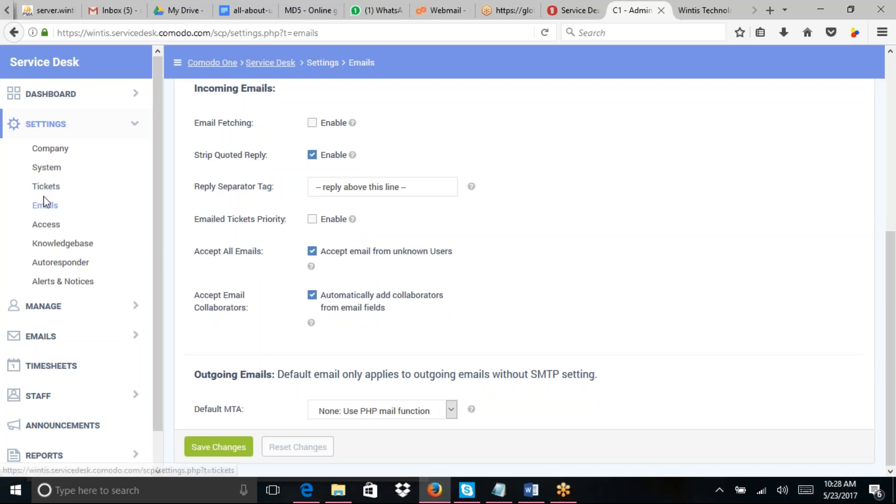
left_click(42, 231)
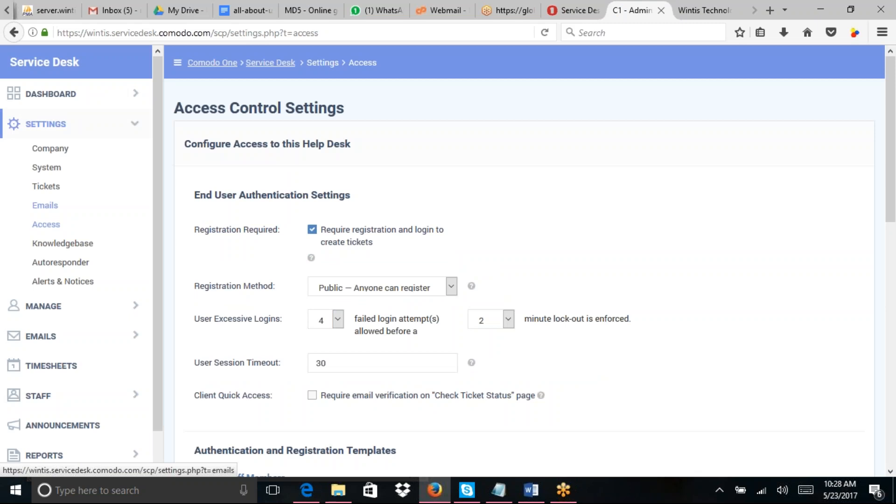
Step: Return to the Email Settings & Options page from Access Control Settings
left_click(45, 205)
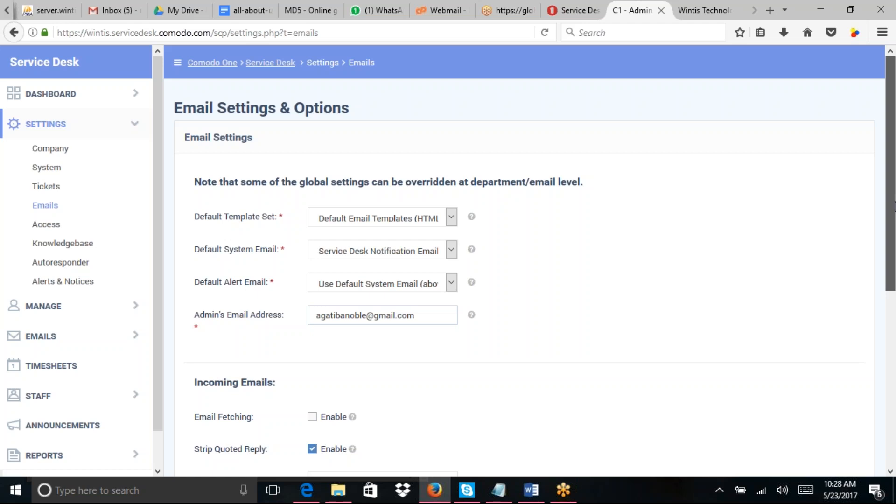
scroll(895, 219, "down", 1)
left_click_drag(895, 229, 895, 383)
left_click(378, 410)
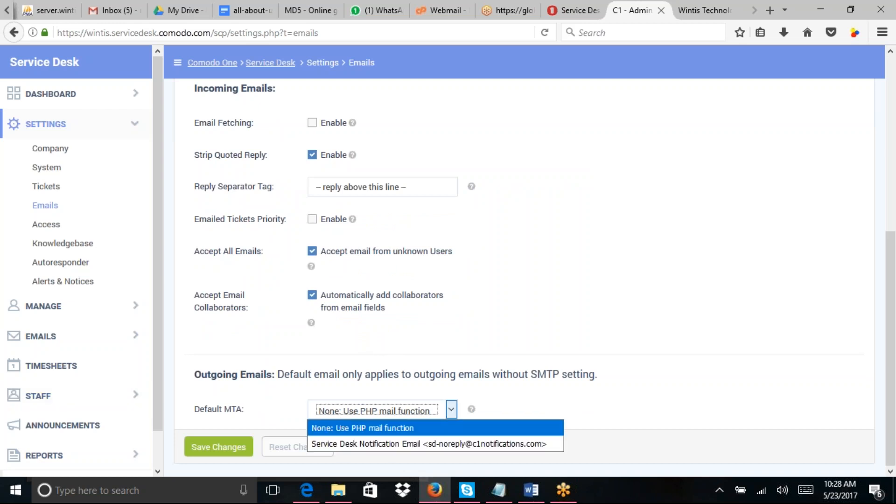
left_click(299, 368)
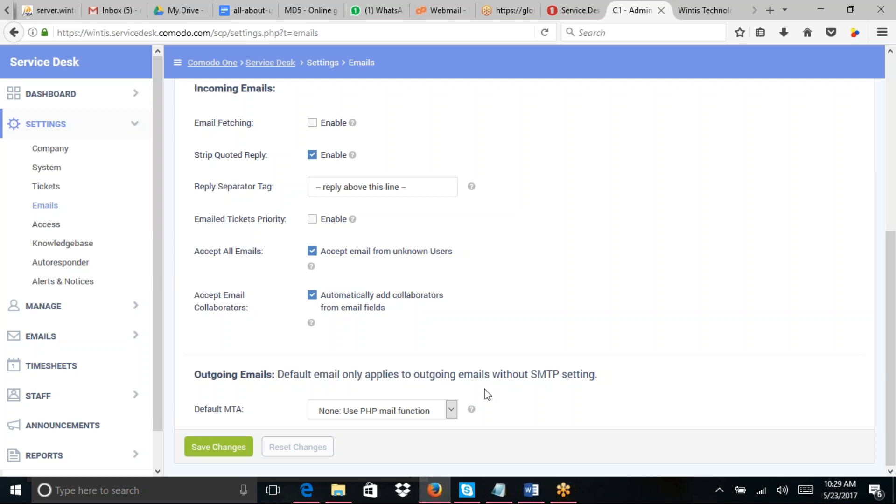
left_click(452, 410)
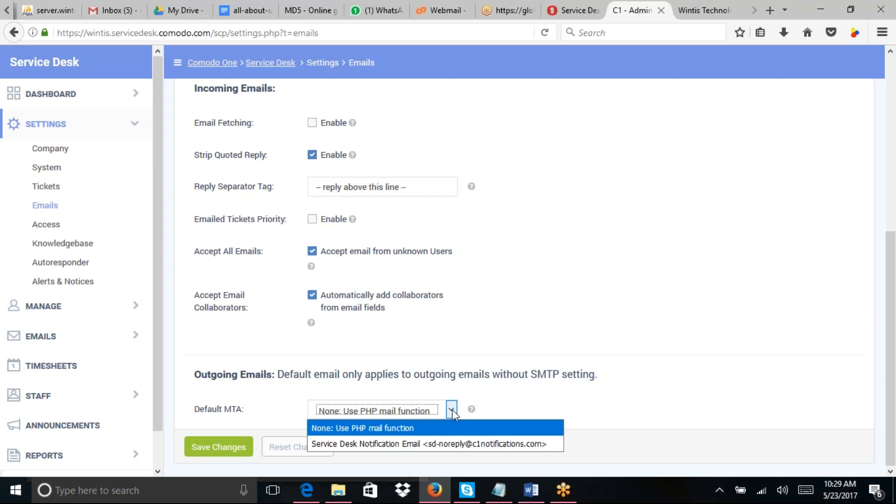
left_click(498, 397)
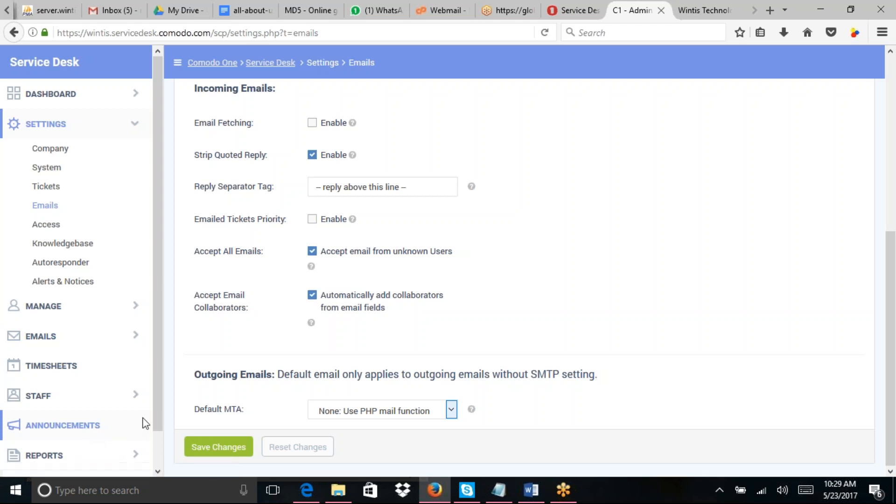
left_click(451, 413)
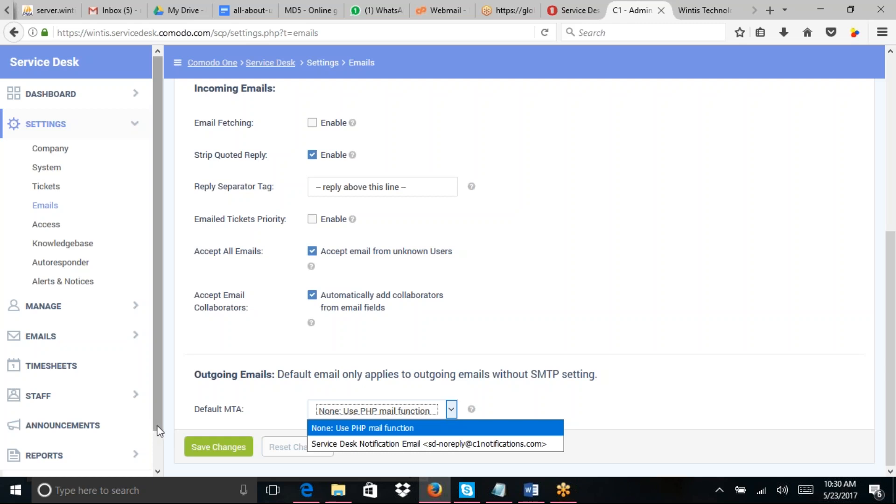
left_click(488, 395)
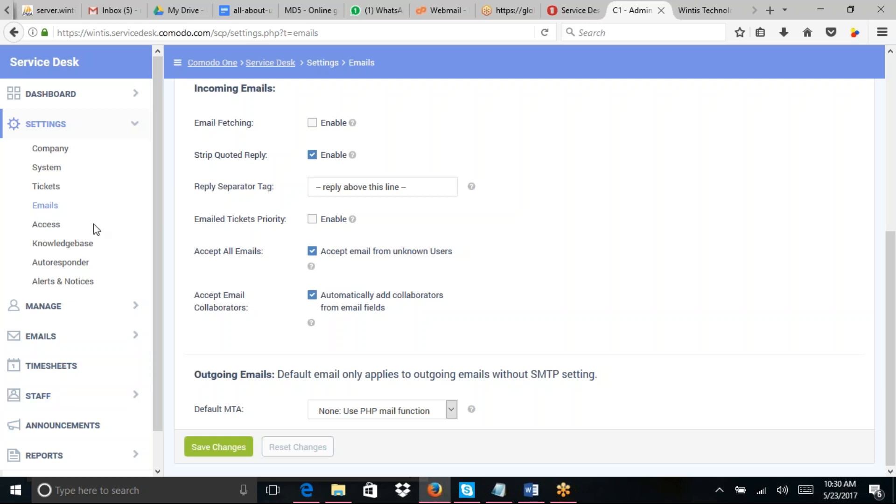
Step: Open Access Control Settings and check the Registration Method choices, keeping Public registration
left_click(50, 229)
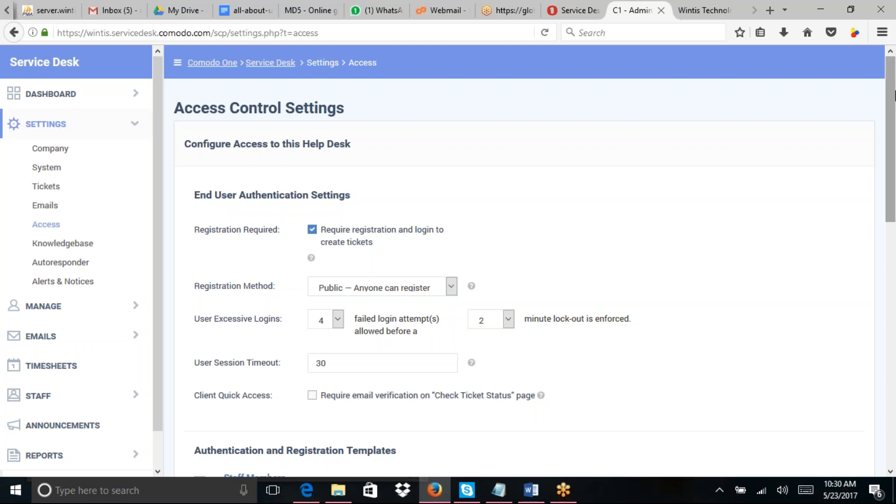
mouse_move(895, 98)
left_mouse_down()
mouse_move(895, 133)
mouse_move(894, 81)
mouse_move(893, 97)
left_mouse_up()
left_click_drag(892, 97, 894, 135)
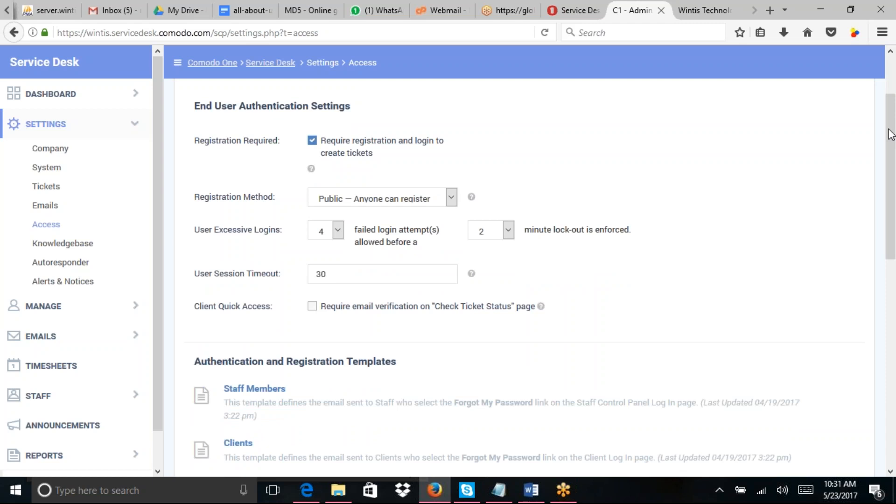
left_click(451, 197)
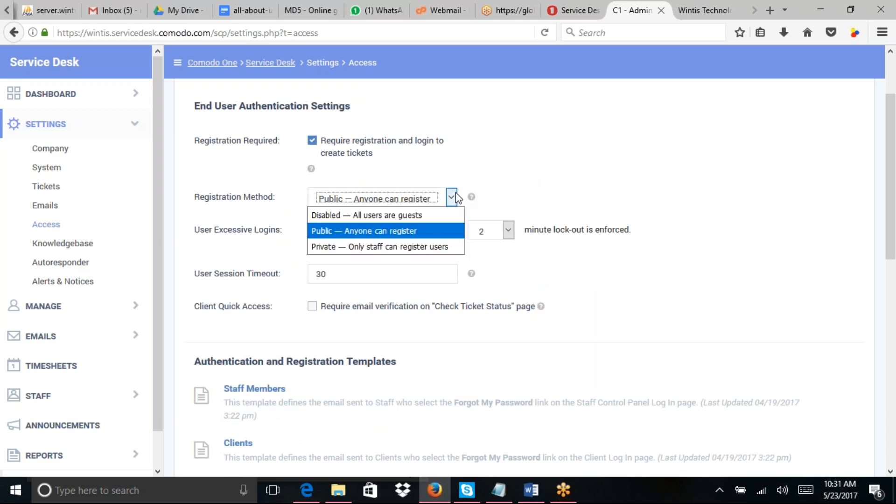
left_click(523, 169)
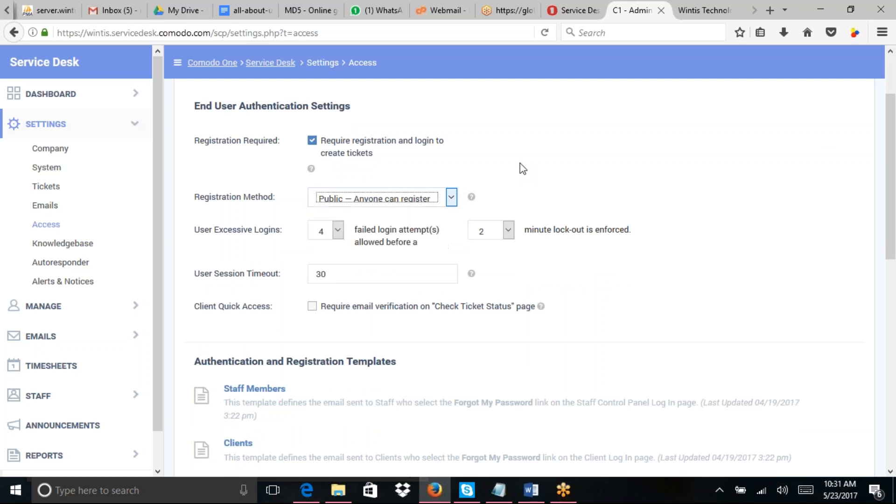
left_click(523, 169)
left_click(451, 198)
left_click(527, 171)
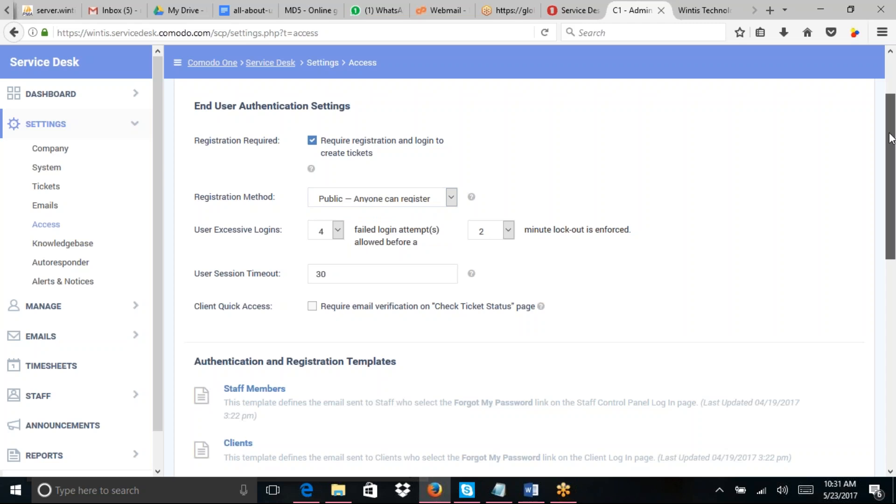
Step: Scroll through the Access templates, then switch to the Knowledgebase Settings & Options page
left_click_drag(892, 138, 894, 402)
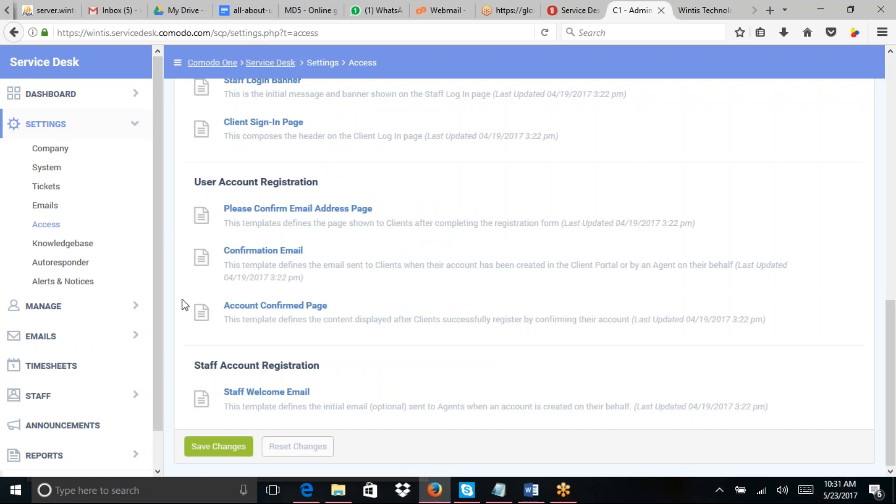
left_click(73, 244)
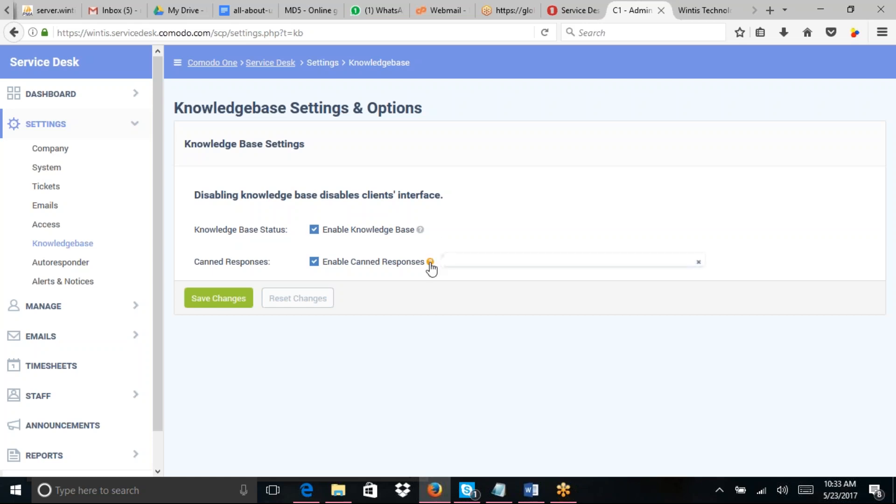
Step: Review the Knowledgebase and Canned Responses options, then move on to Autoresponder settings
mouse_move(431, 263)
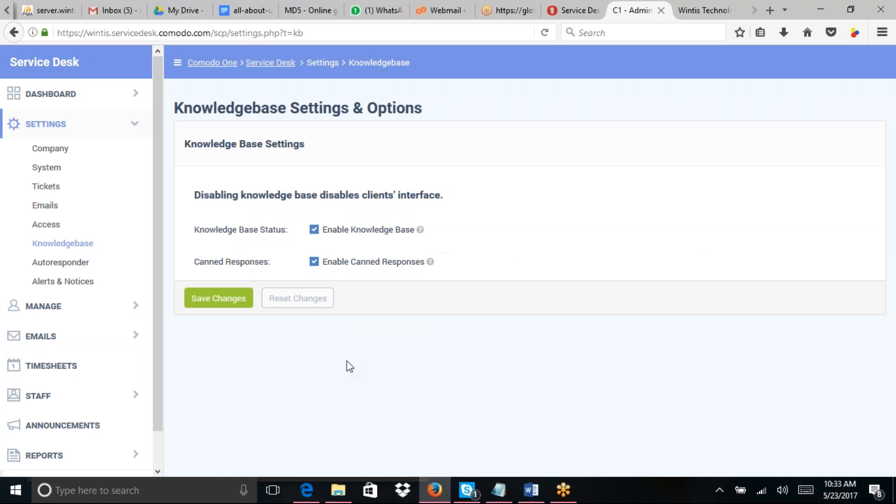
left_click(75, 267)
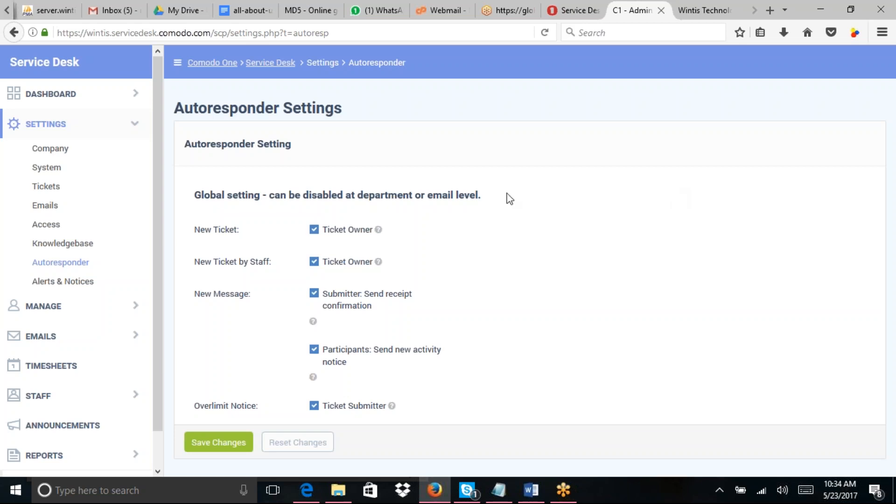
Step: Open Alerts & Notices and scroll down to the New Message Alert section
left_click(59, 282)
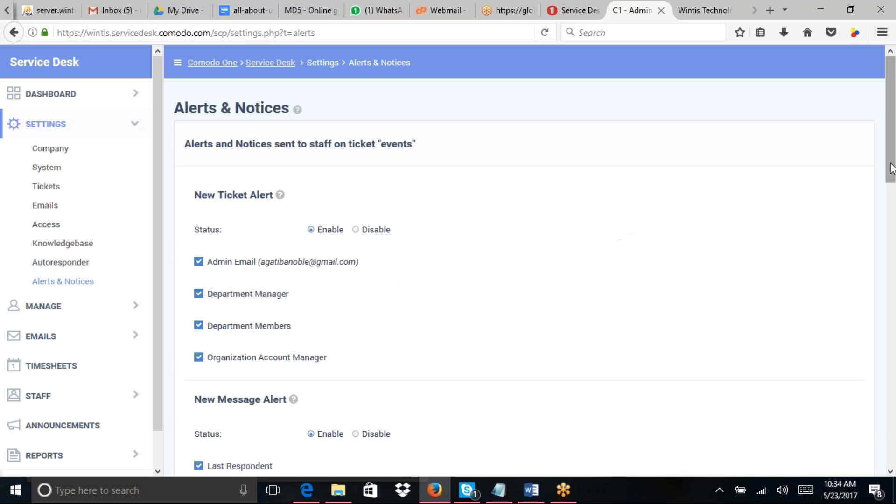
left_click_drag(892, 168, 894, 173)
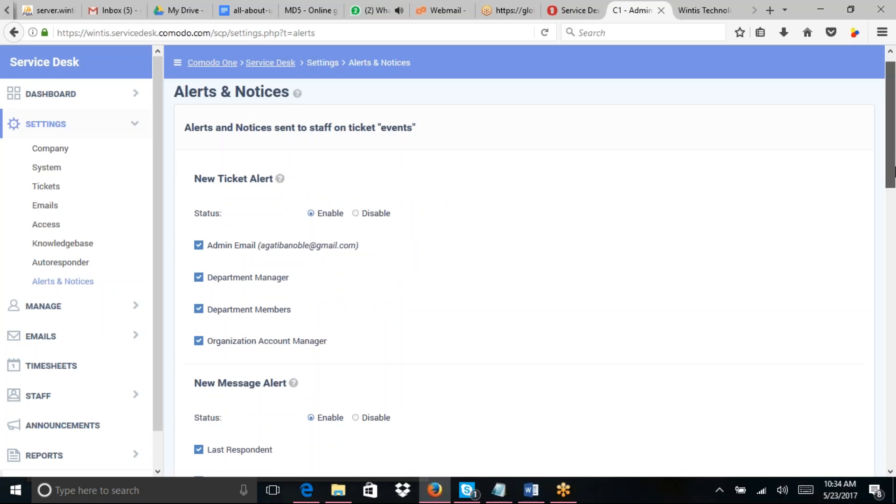
left_click_drag(894, 172, 884, 140)
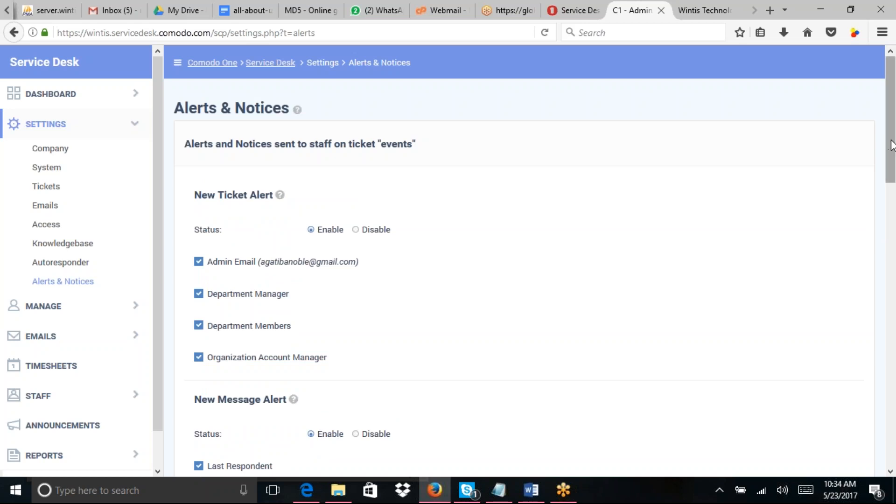
left_click_drag(892, 147, 893, 155)
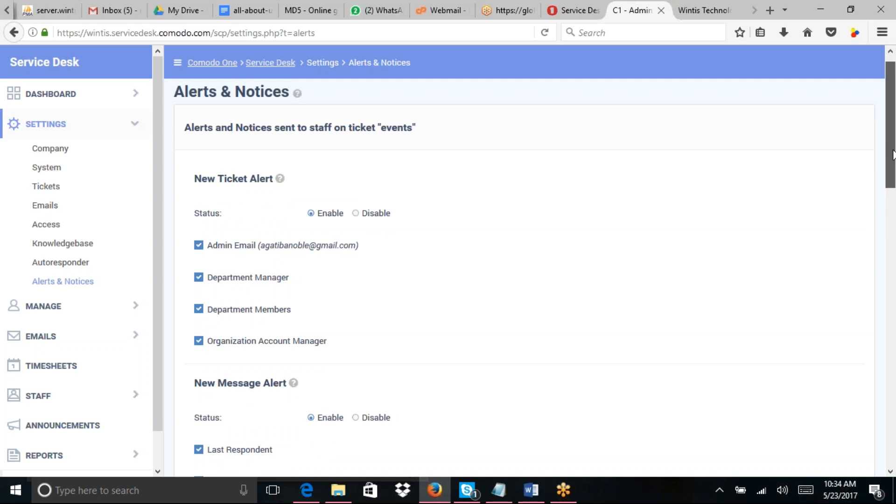
left_click_drag(893, 155, 893, 164)
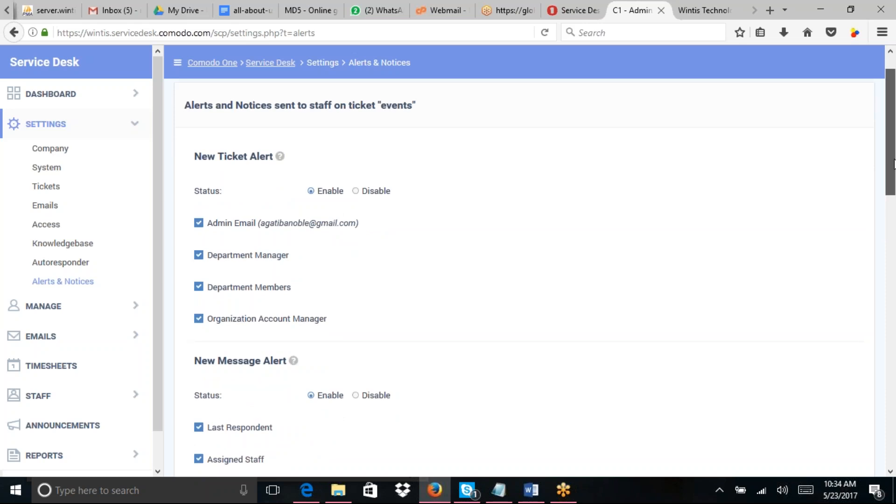
left_click_drag(894, 163, 895, 181)
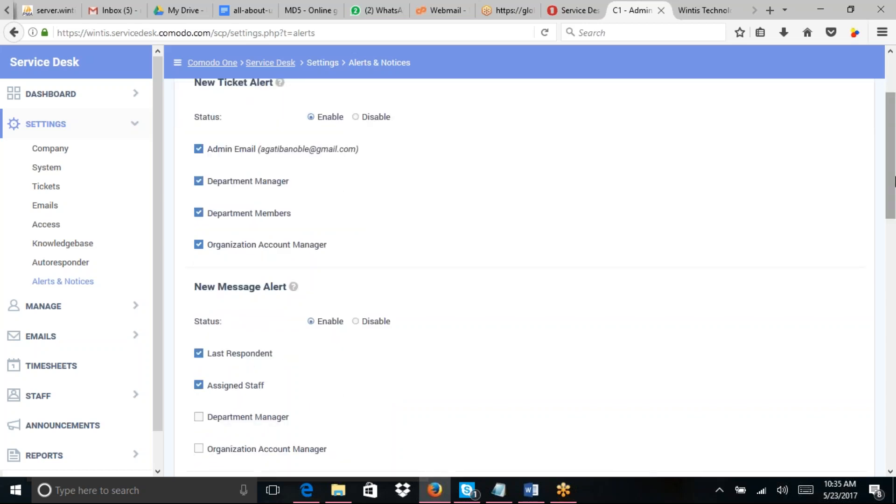
left_click_drag(895, 181, 895, 202)
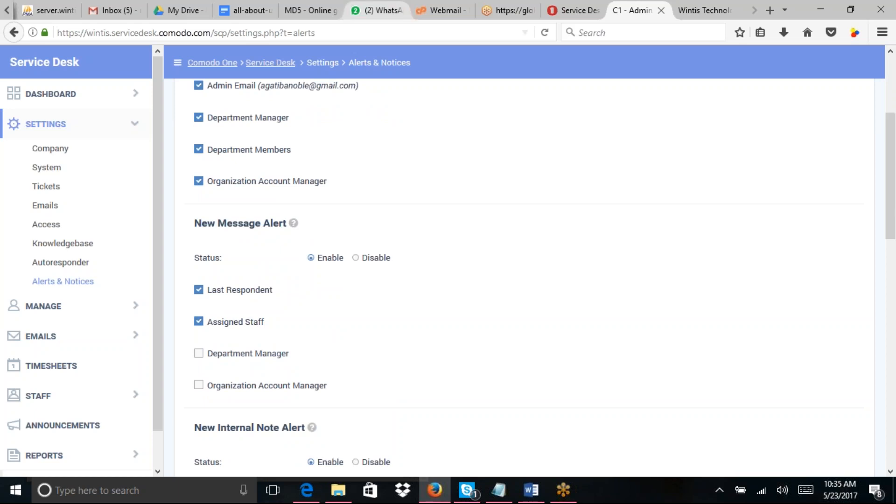
left_click(377, 10)
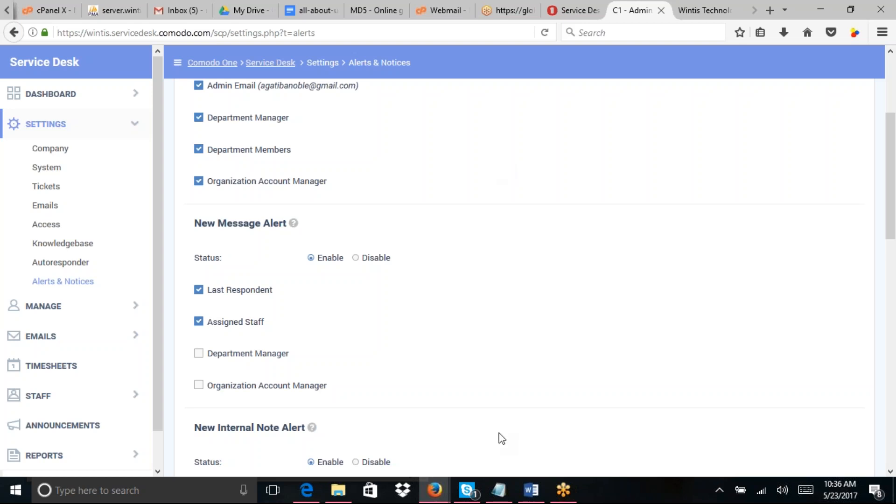
Step: Check the recent Skype conversation, then bring WhatsApp Web forward and open the contact's chat
left_click(466, 489)
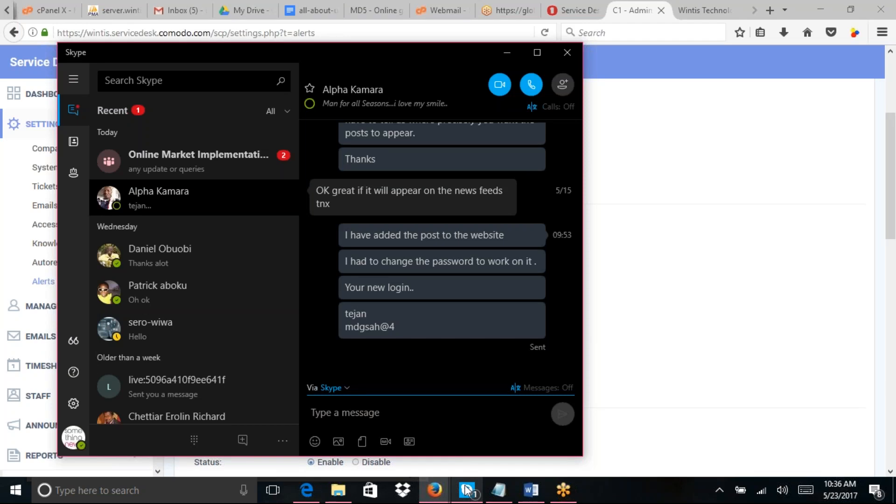
left_click(434, 491)
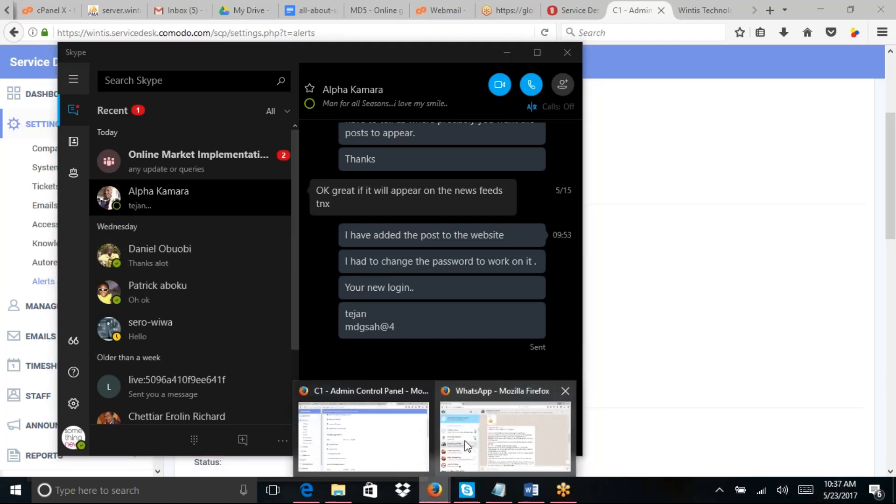
left_click(466, 446)
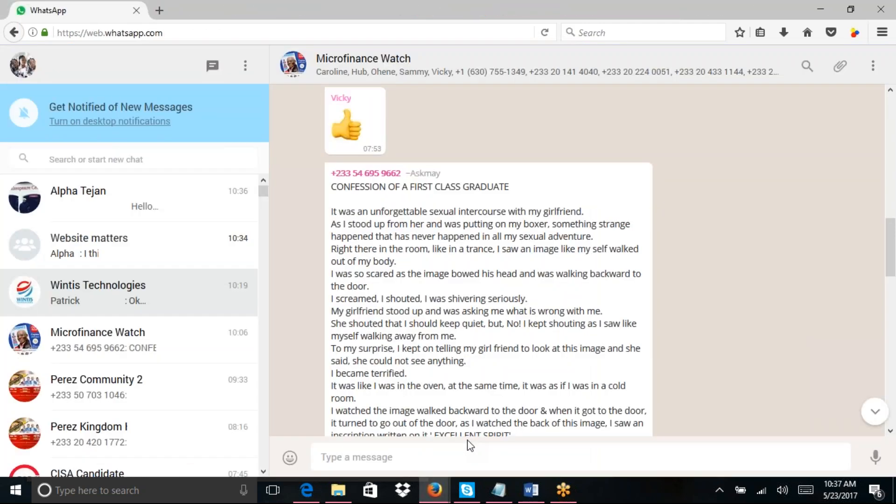
left_click(157, 213)
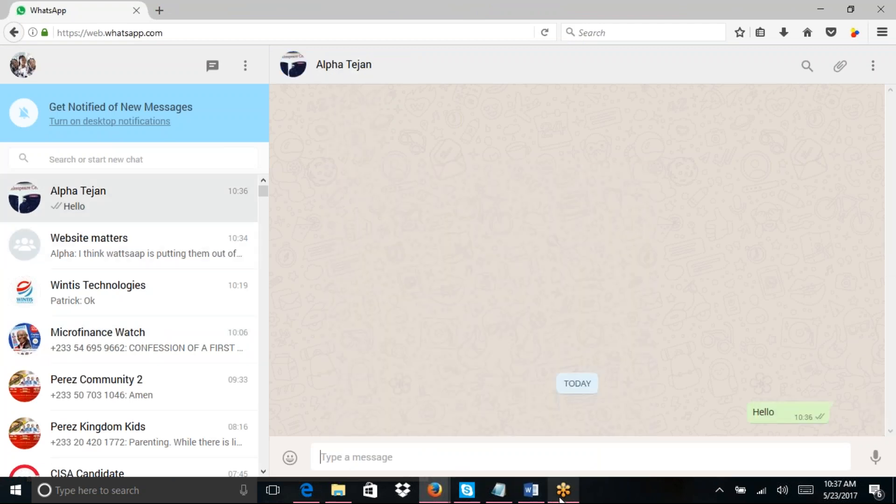
mouse_move(556, 499)
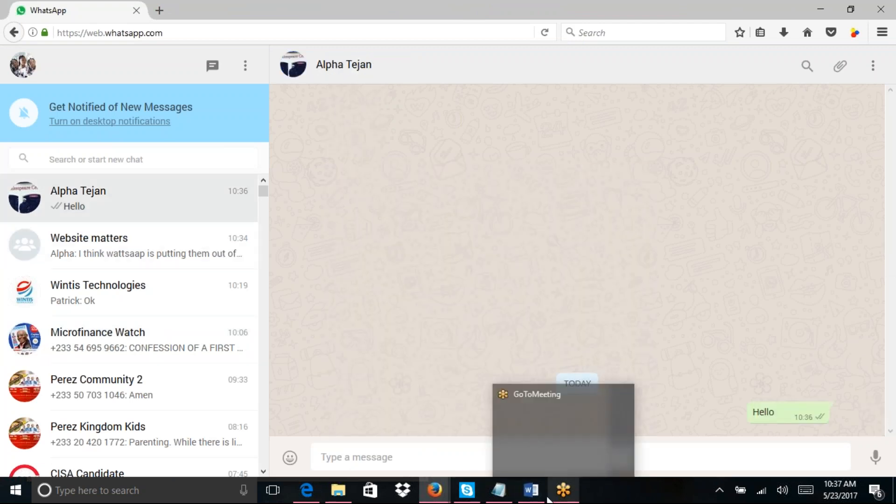
mouse_move(507, 495)
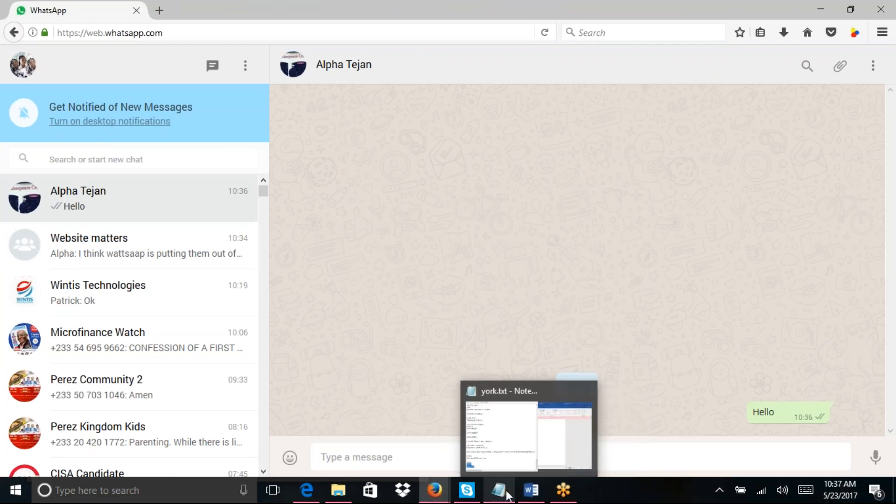
mouse_move(445, 494)
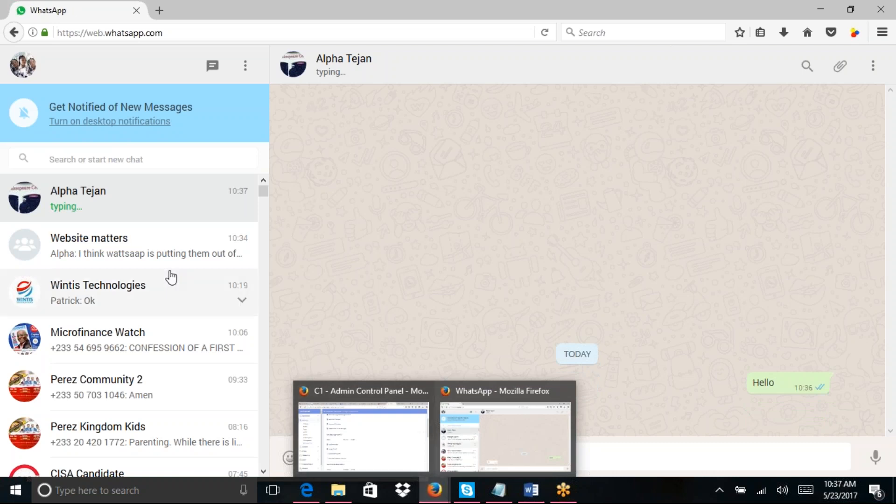
Step: Copy the login details message and open the Website matters group chat
left_click(171, 261)
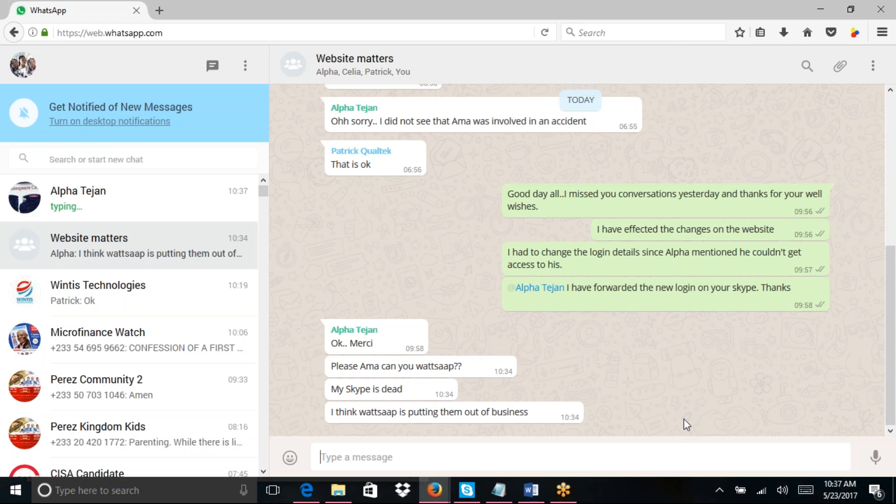
left_click_drag(343, 312, 345, 286)
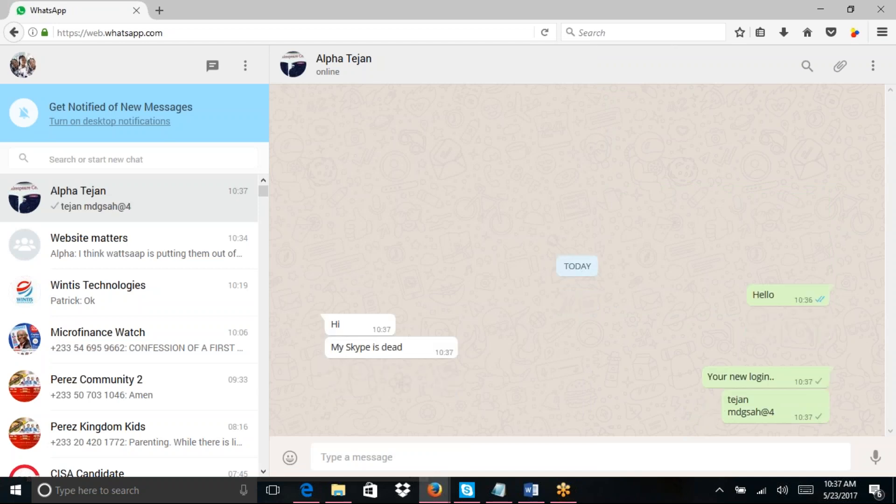
left_click(172, 255)
Step: Send 'Sent you a private message please' to the Website matters group
left_click(334, 459)
type("Sent to")
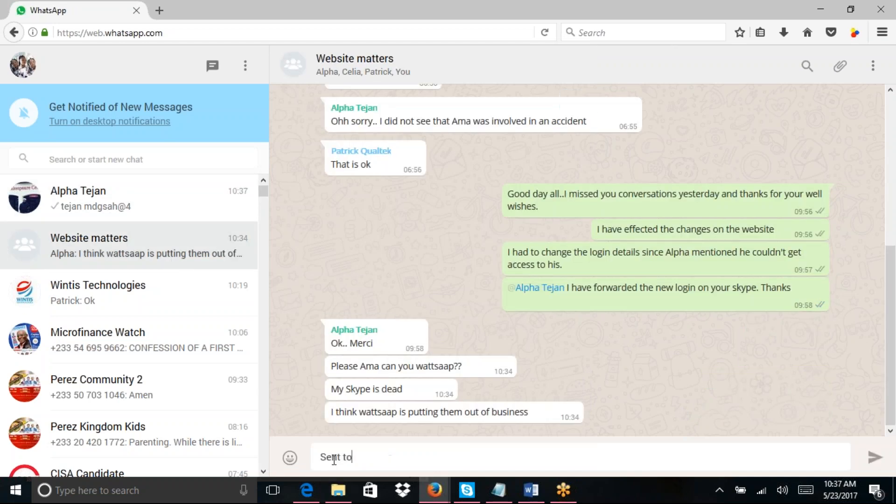
type(" yo")
key("BackSpace")
key("BackSpace")
key("BackSpace")
key("BackSpace")
key("BackSpace")
type("you a pricate")
key("BackSpace")
key("BackSpace")
key("BackSpace")
key("BackSpace")
key("BackSpace")
type("ivate message please")
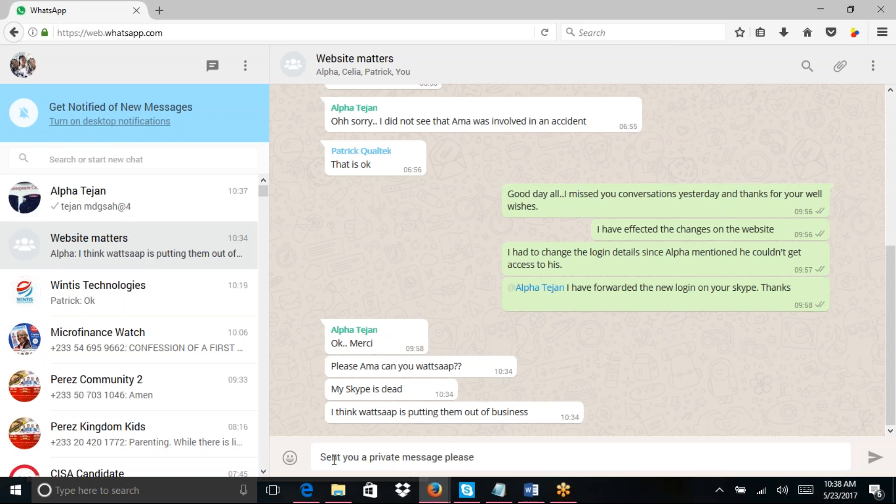
key("Return")
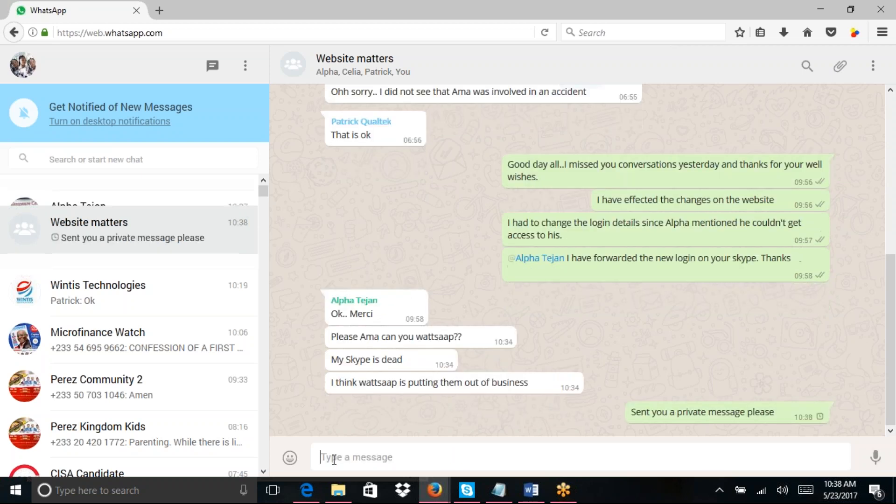
Step: Open the contact's one-to-one chat in WhatsApp Web, briefly checking the Website matters group
left_click(149, 240)
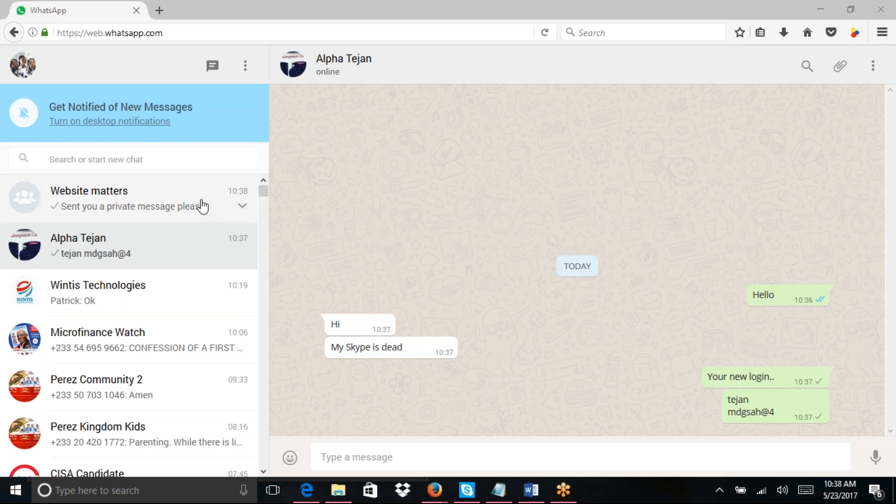
left_click(154, 205)
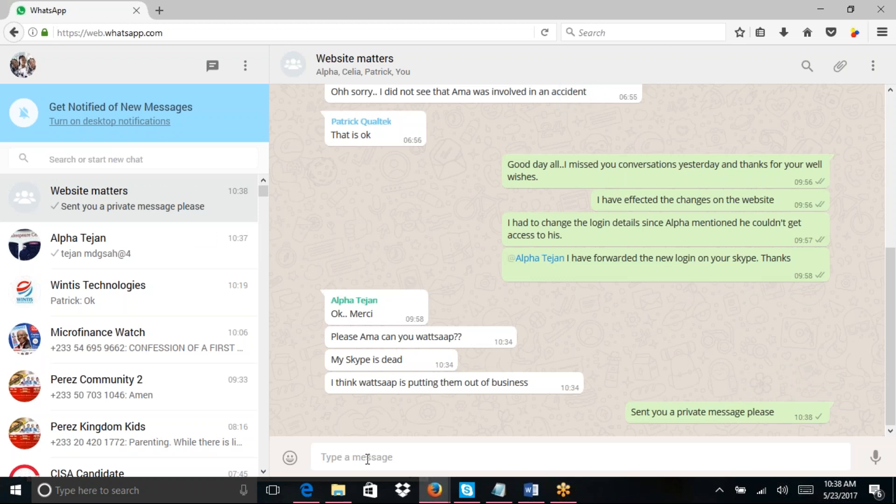
left_click(196, 244)
Step: Send the contact 'Username is the one at the top..password is the one below', then return to Skype
type("Userna")
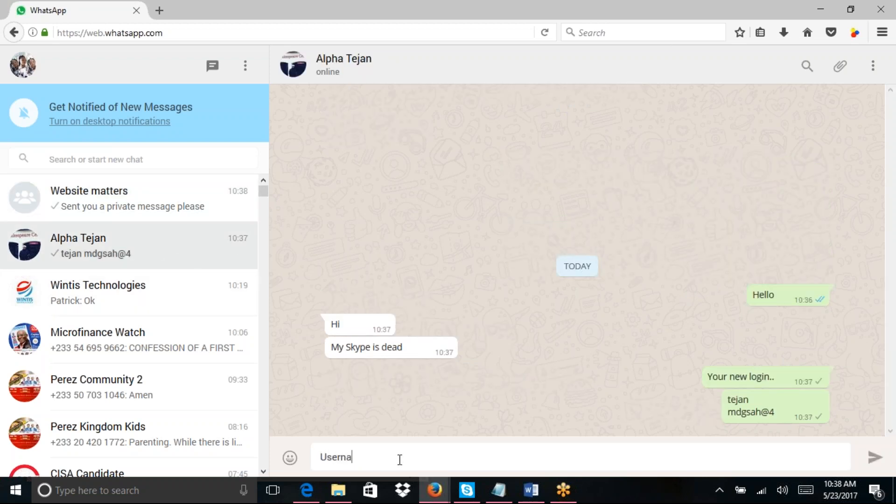
type("me is the one at the top..pa")
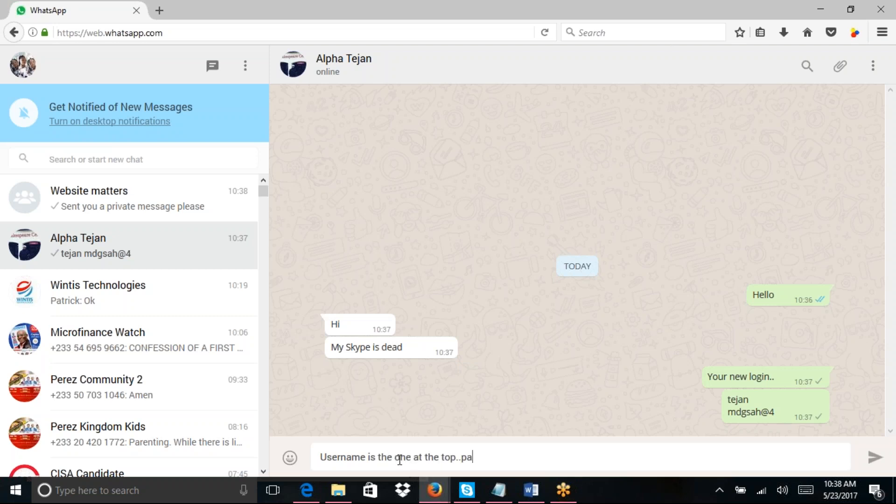
type("ss w")
key("BackSpace")
type("word is the one b")
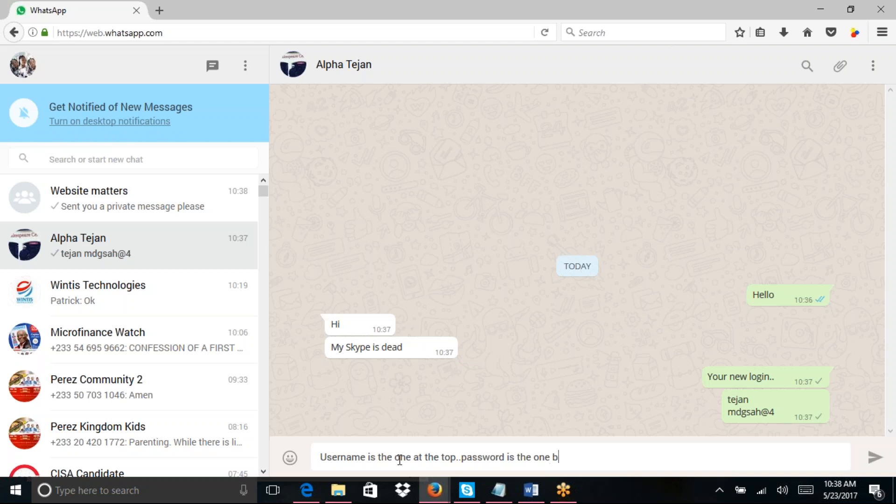
type("elow")
key("Return")
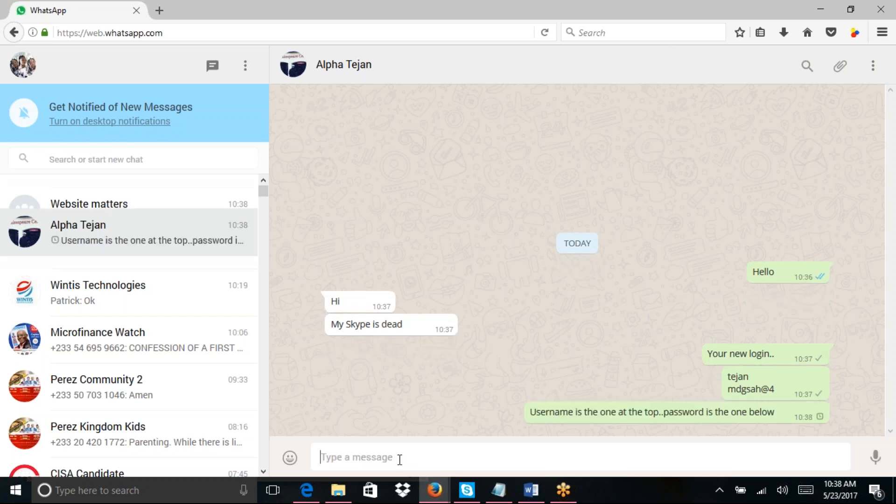
left_click(121, 245)
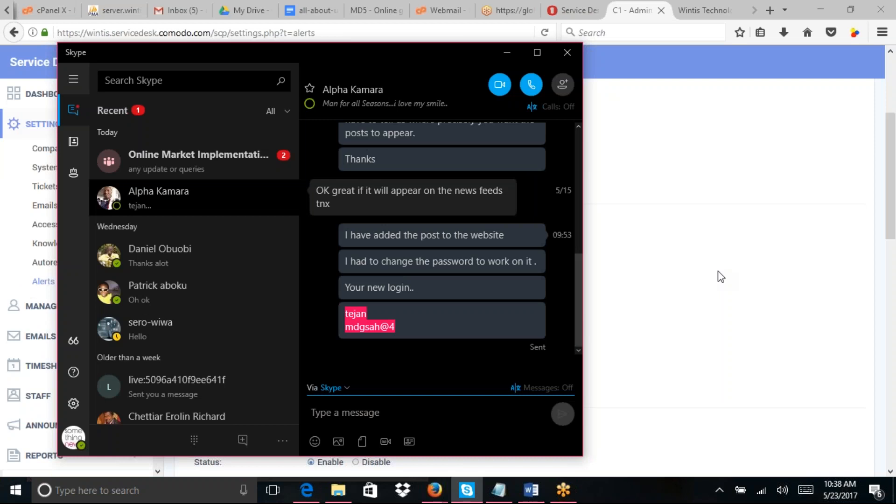
left_click(710, 241)
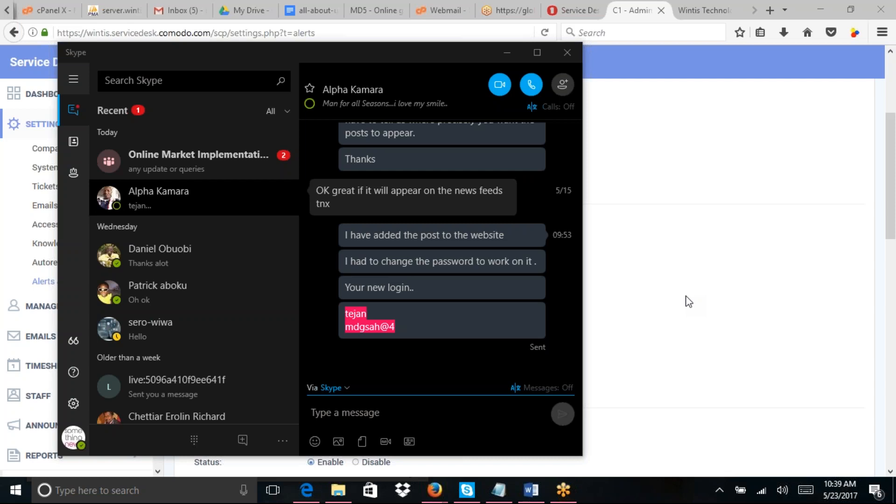
Step: Minimise Skype so the Service Desk Alerts & Notices settings page is back in view
left_click(689, 301)
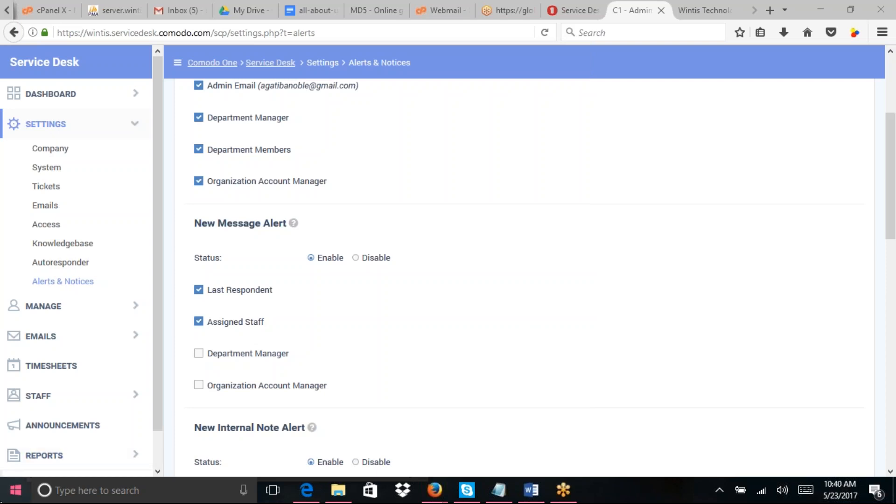
Step: Expand MANAGE in the admin sidebar and open the Help Topics list
left_click(137, 314)
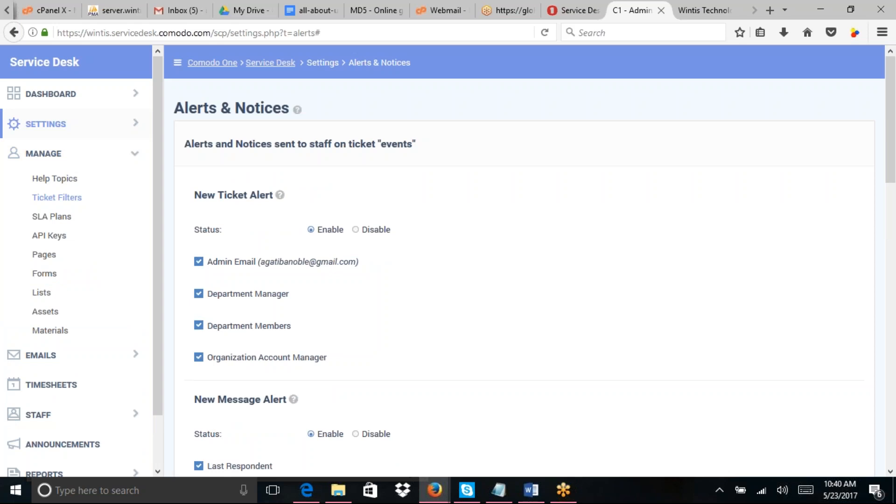
left_click(63, 187)
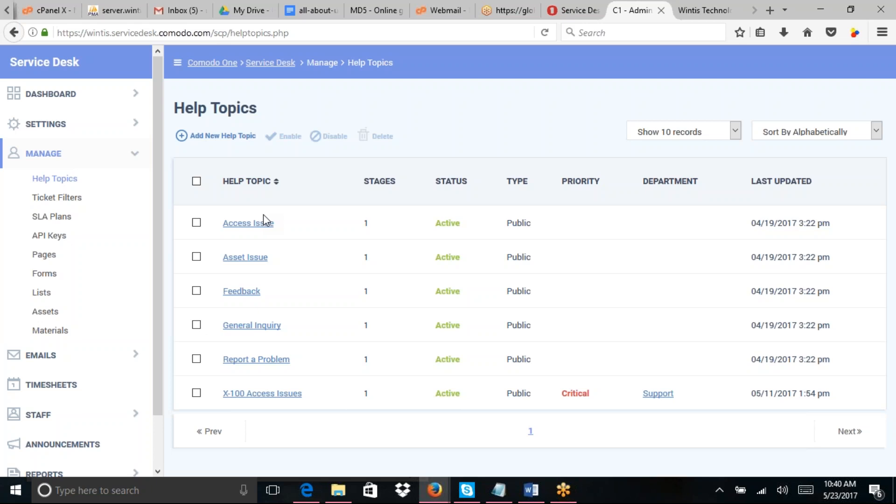
Step: Start a new ticket on the customer Support Center portal
left_click(583, 12)
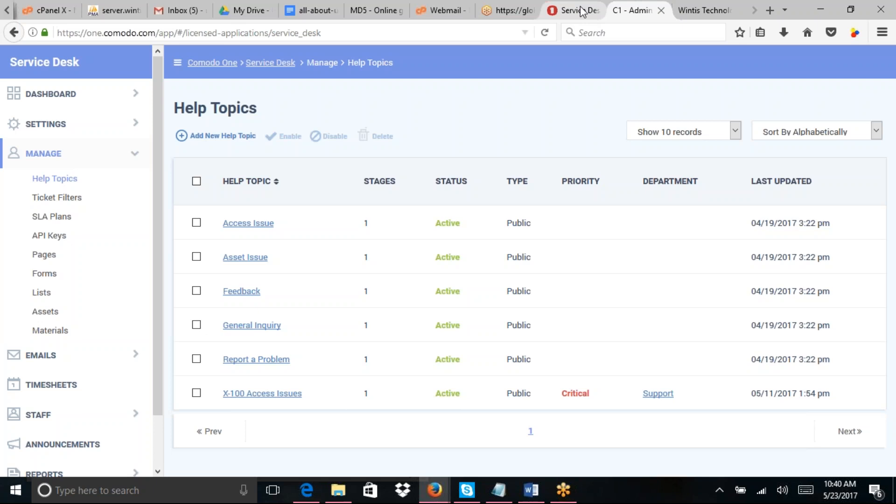
left_click(685, 15)
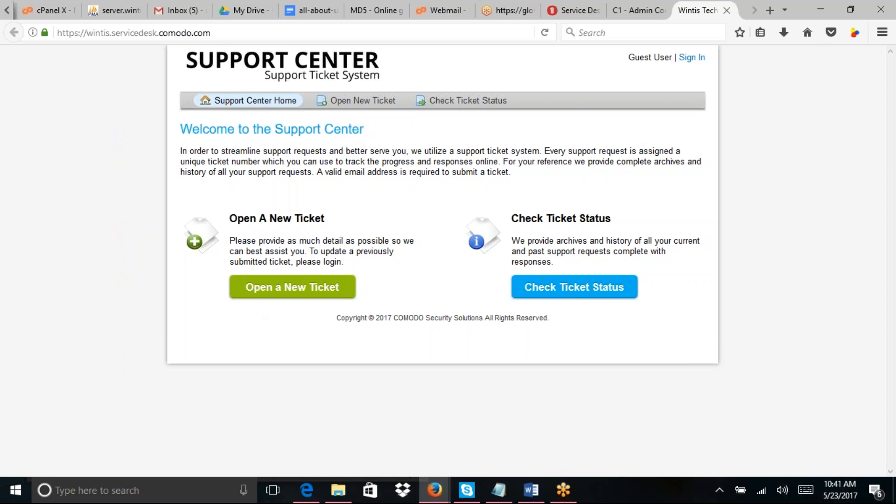
left_click(266, 289)
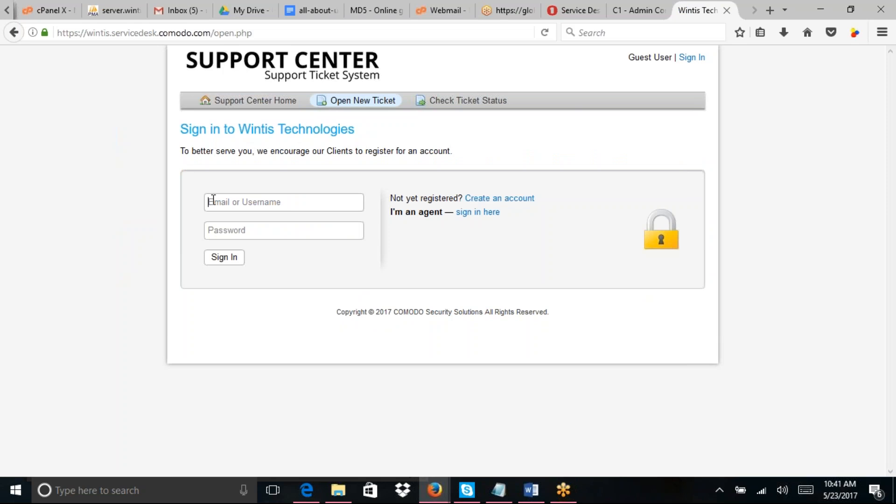
type("n")
key("BackSpace")
Step: Follow the portal's sign-in link, then return to C1 - Admin and expand Settings
left_click(487, 214)
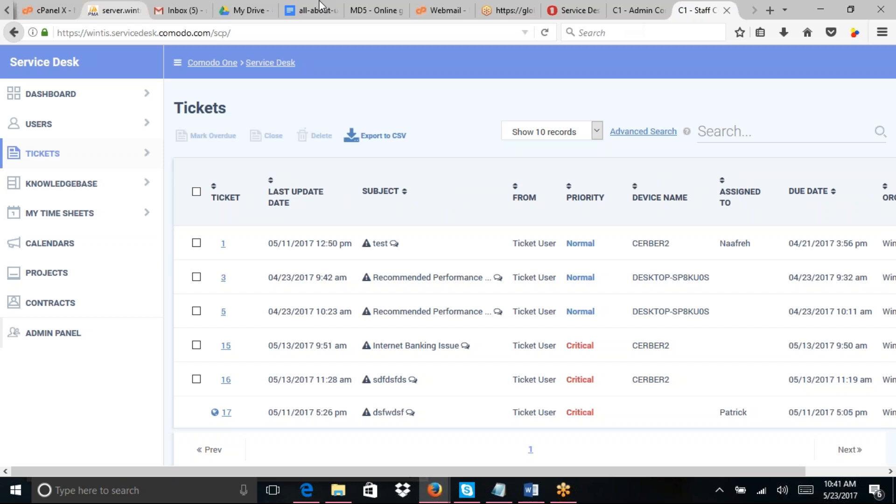
left_click(638, 10)
left_click(136, 127)
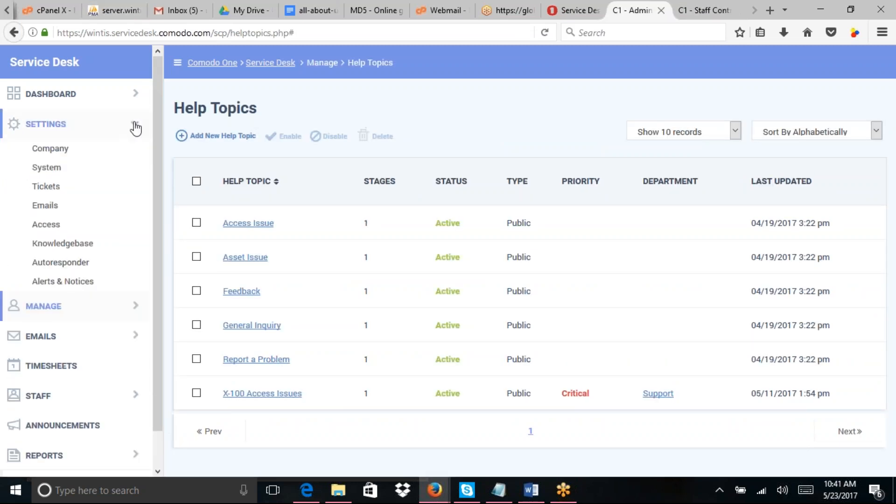
Step: Review the Tickets settings and options without changing anything
left_click(48, 187)
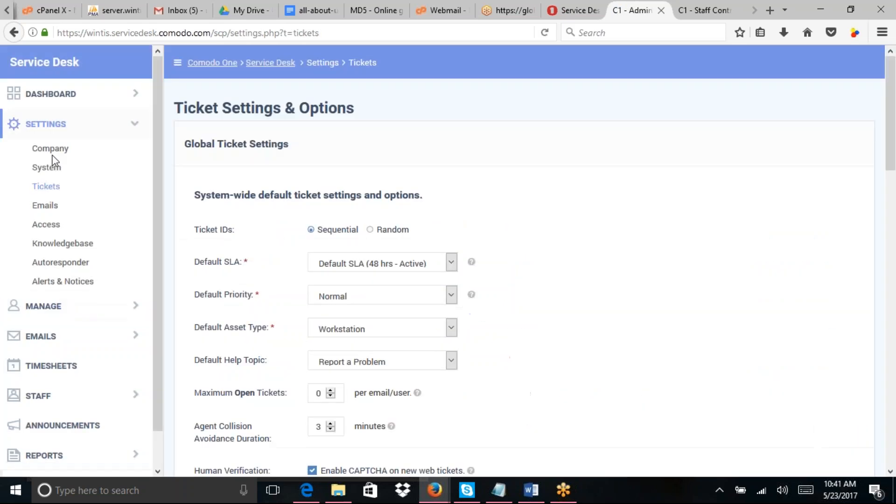
scroll(138, 273, "down", 5)
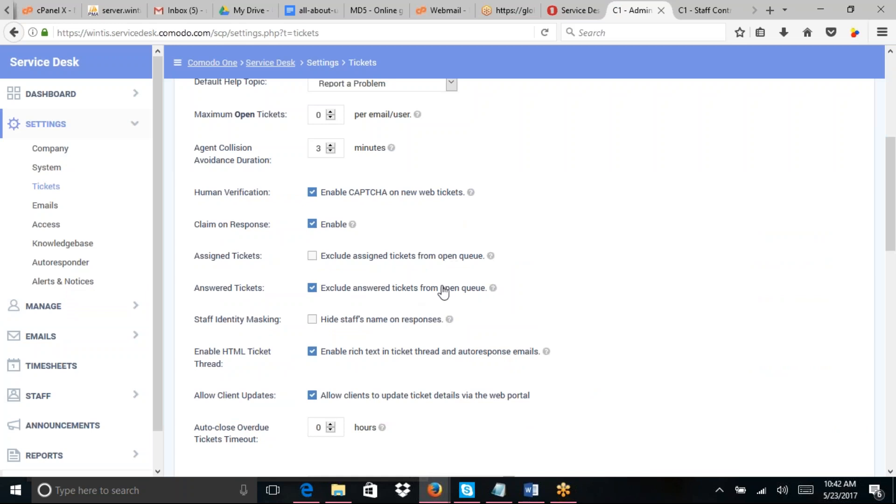
mouse_move(892, 242)
left_mouse_down()
mouse_move(880, 168)
mouse_move(894, 247)
left_mouse_up()
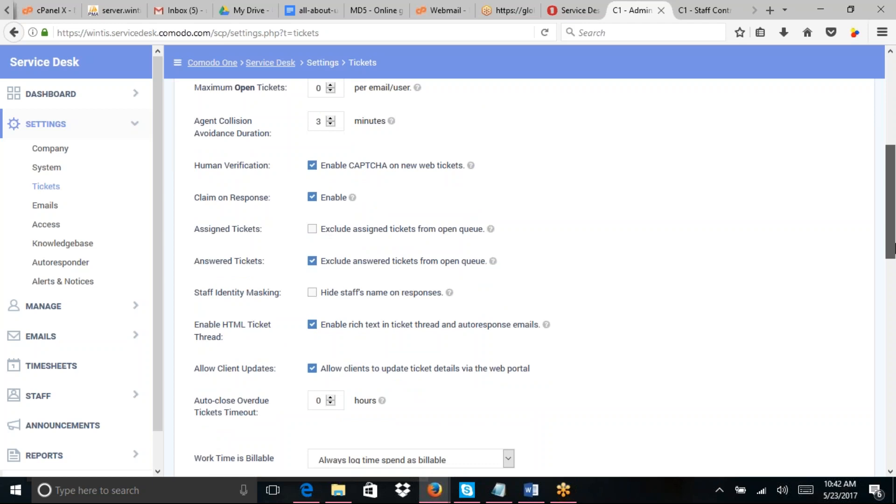
left_click_drag(893, 248, 893, 247)
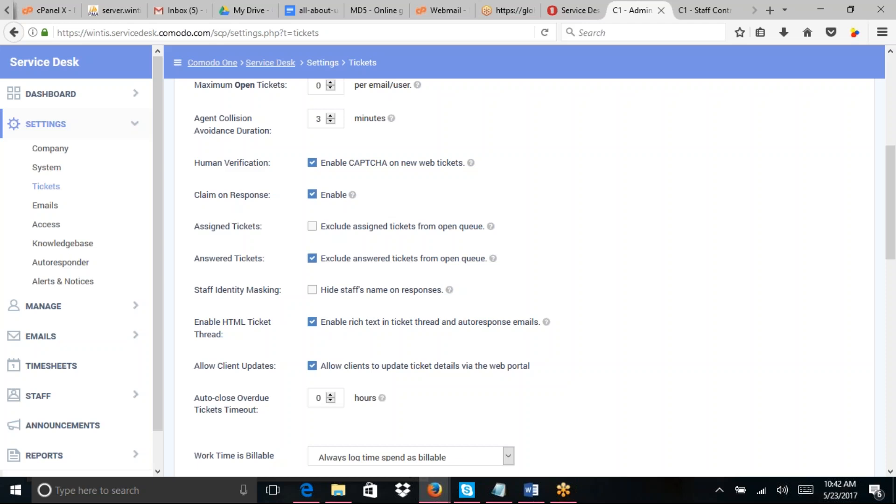
Step: Scroll through the Alerts & Notices settings, then view the Autoresponder settings
left_click(68, 282)
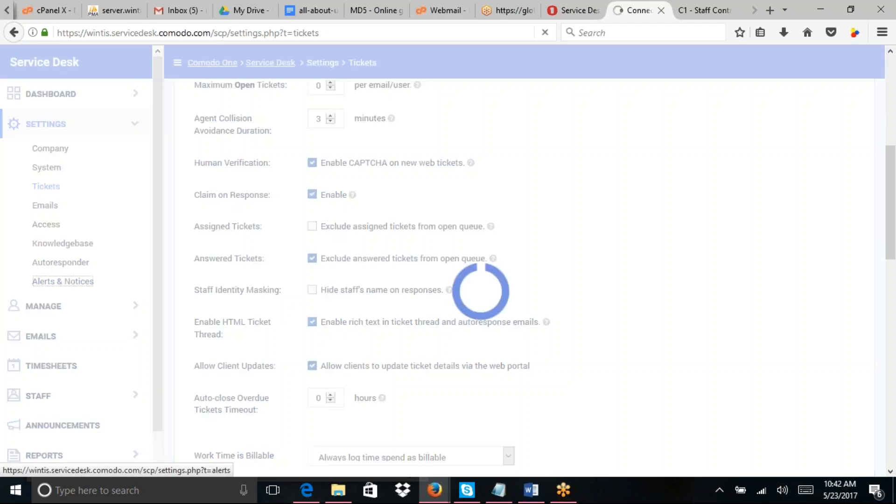
left_click_drag(893, 233, 894, 409)
scroll(893, 401, "up", 1)
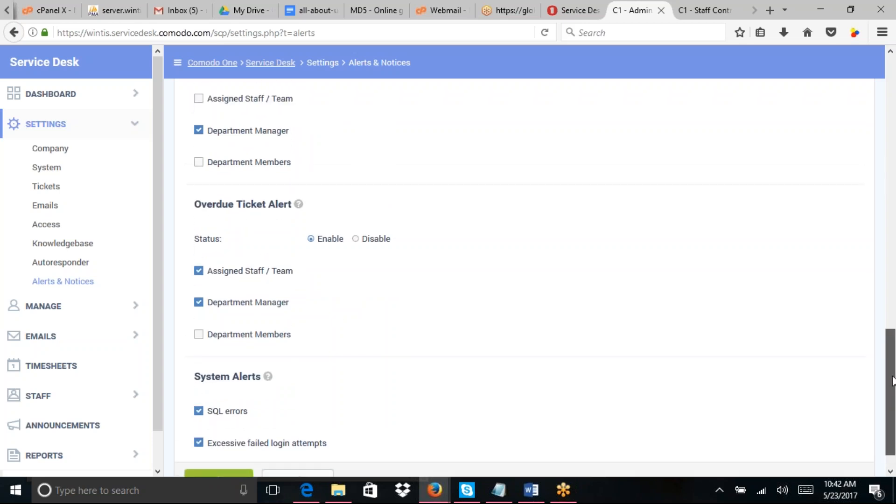
scroll(893, 381, "up", 1)
left_click_drag(893, 381, 854, 163)
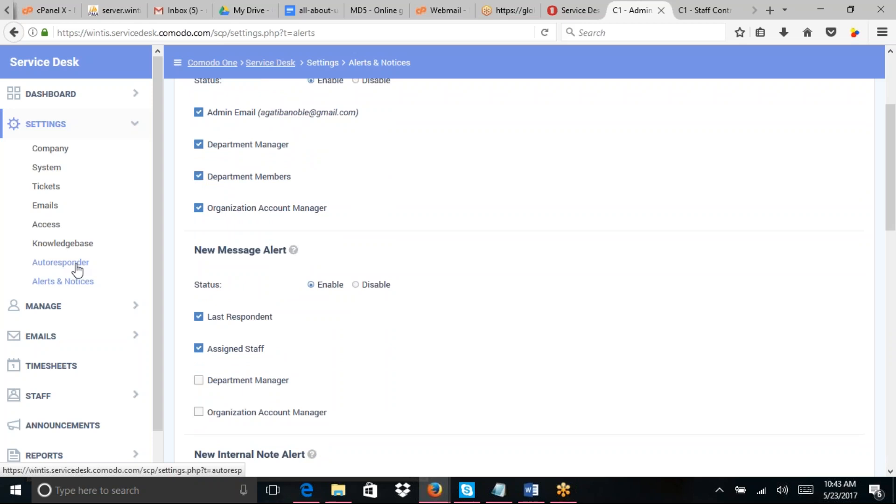
left_click(61, 262)
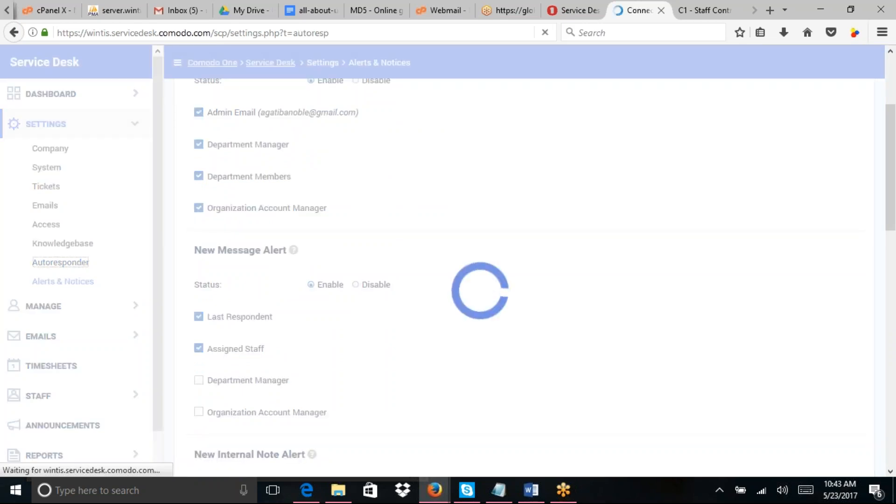
left_click(69, 241)
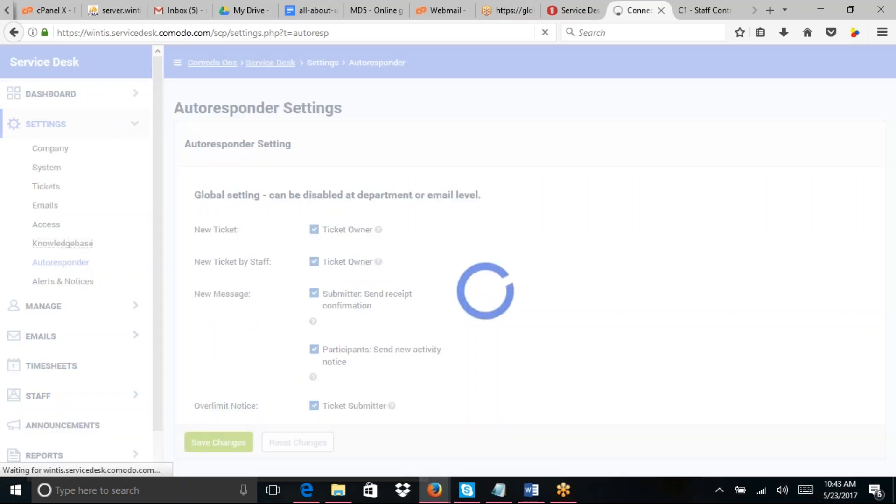
Step: Uncheck 'Require registration and login to create tickets' in Access settings and save
left_click(46, 225)
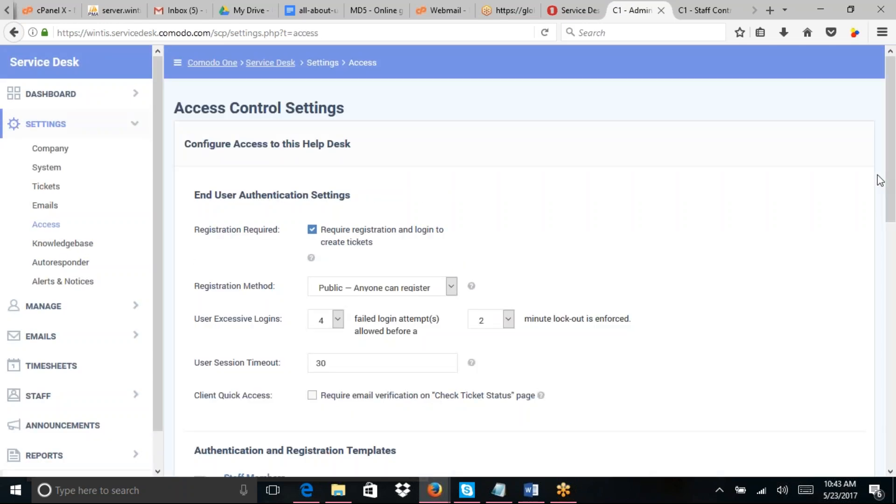
left_click_drag(893, 171, 894, 226)
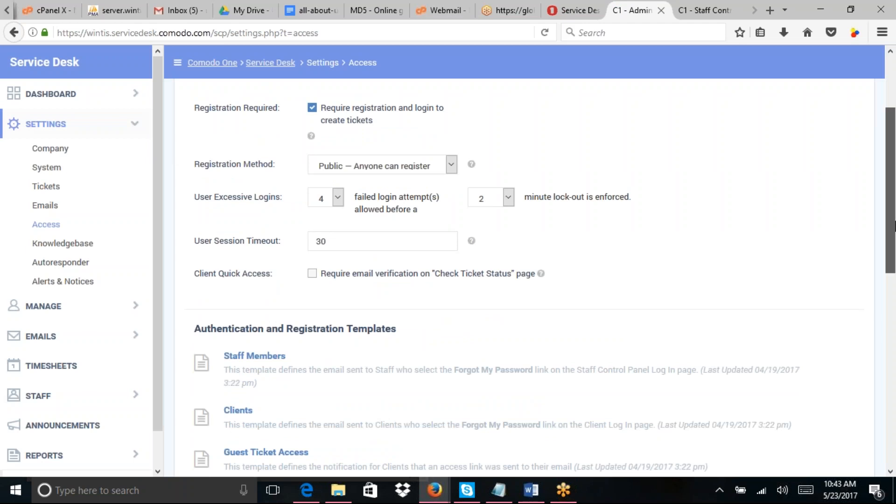
left_click_drag(894, 226, 886, 182)
scroll(885, 173, "up", 3)
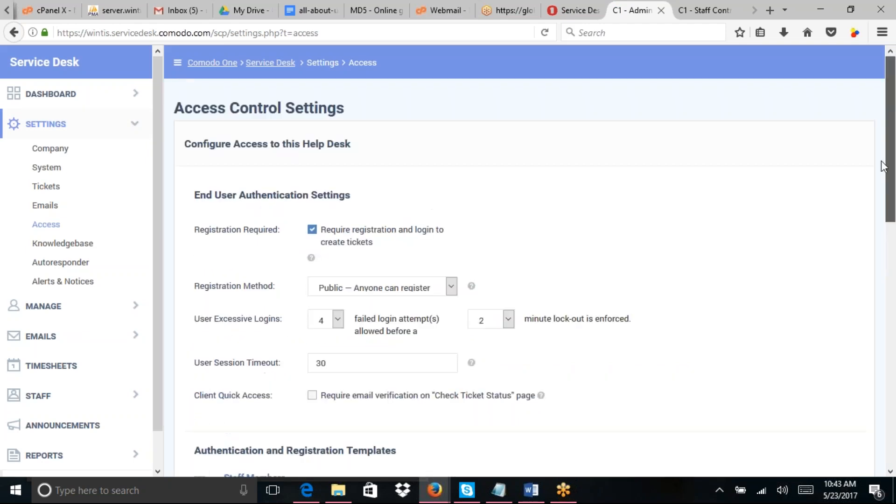
left_click_drag(881, 162, 414, 266)
left_click(311, 229)
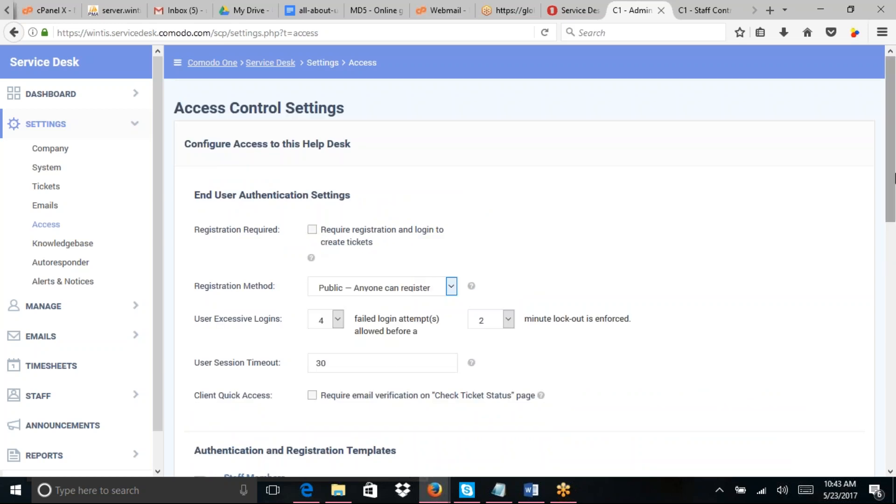
left_click_drag(895, 176, 895, 191)
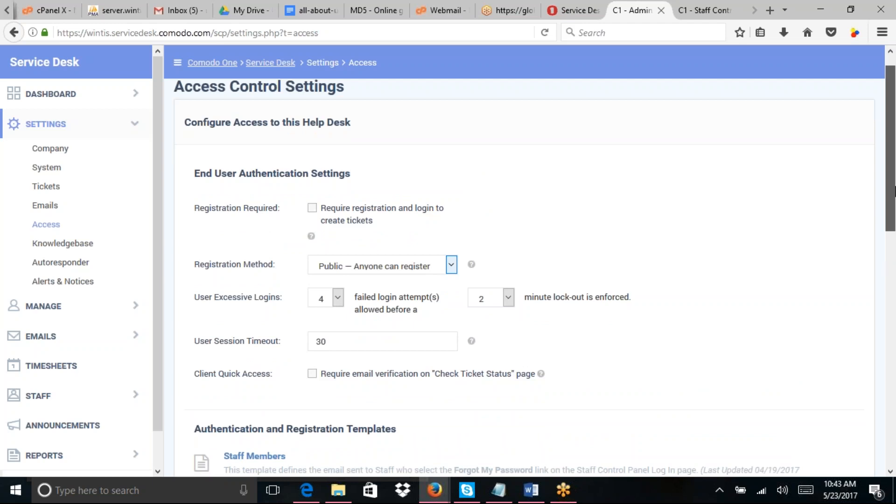
left_click_drag(895, 190, 895, 423)
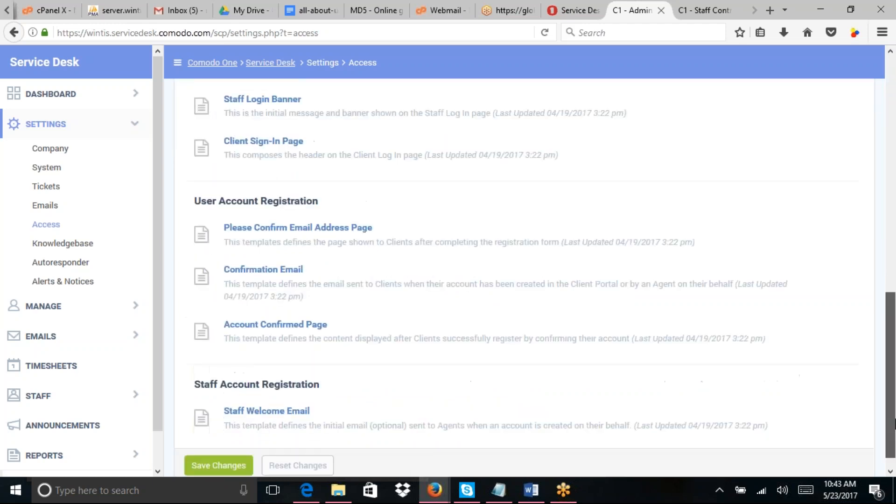
left_click(306, 408)
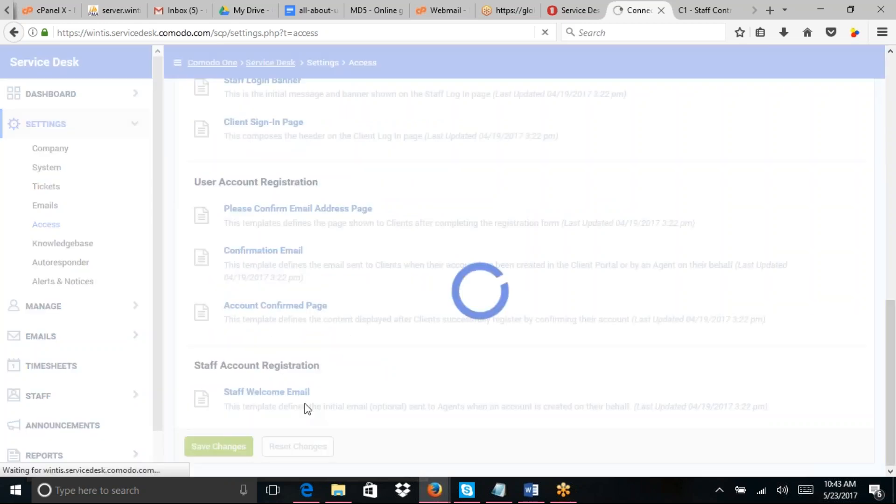
key("ctrl+Tab")
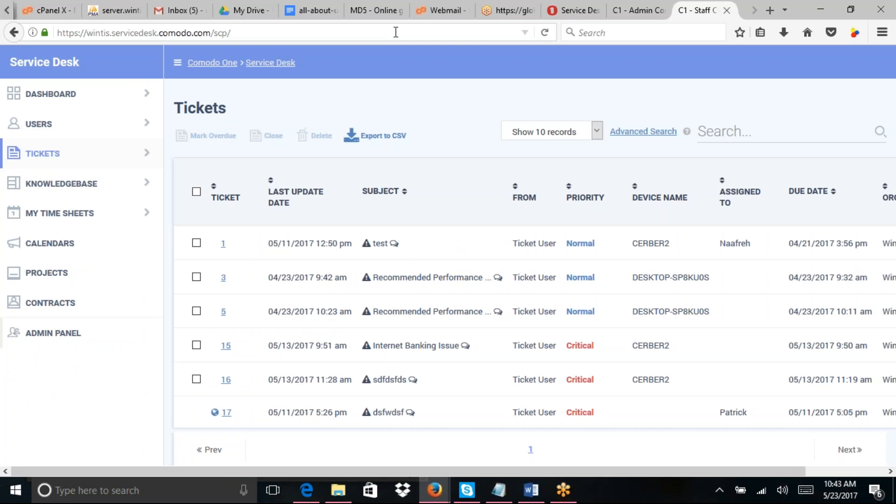
Step: Load the Support Center home page by removing open.php from the portal address
left_click(12, 37)
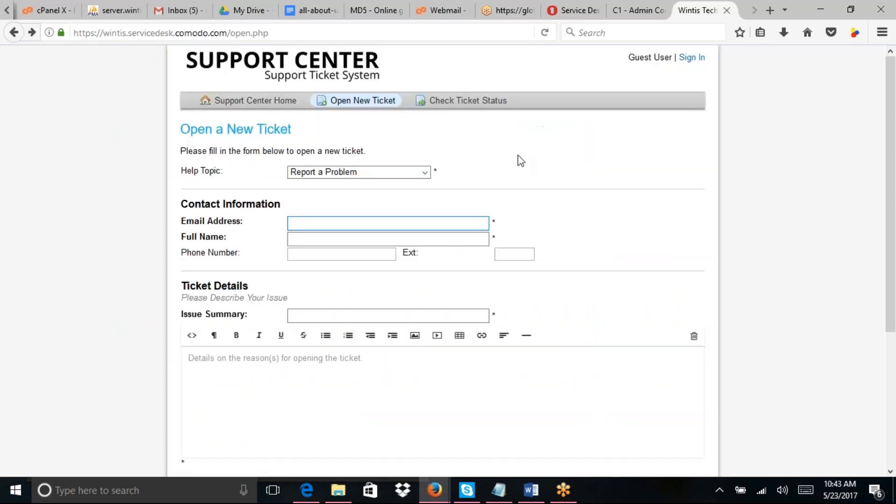
left_click(274, 34)
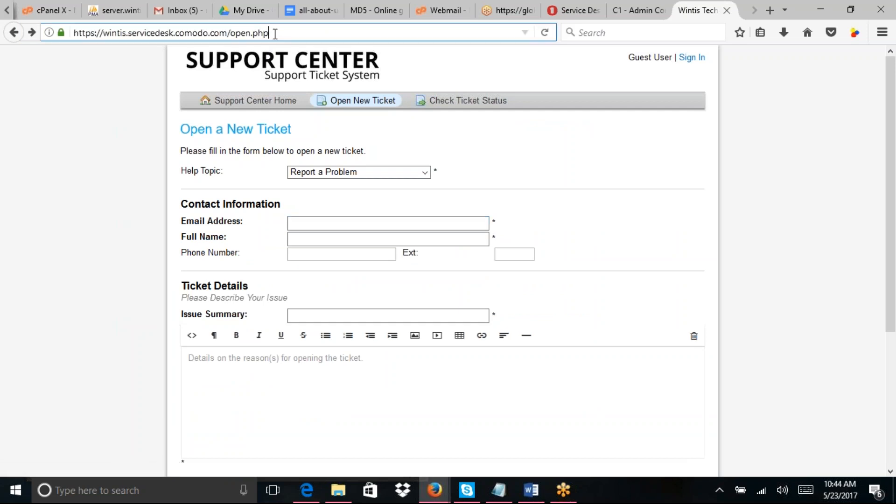
left_click_drag(274, 33, 229, 32)
key("BackSpace")
key("Return")
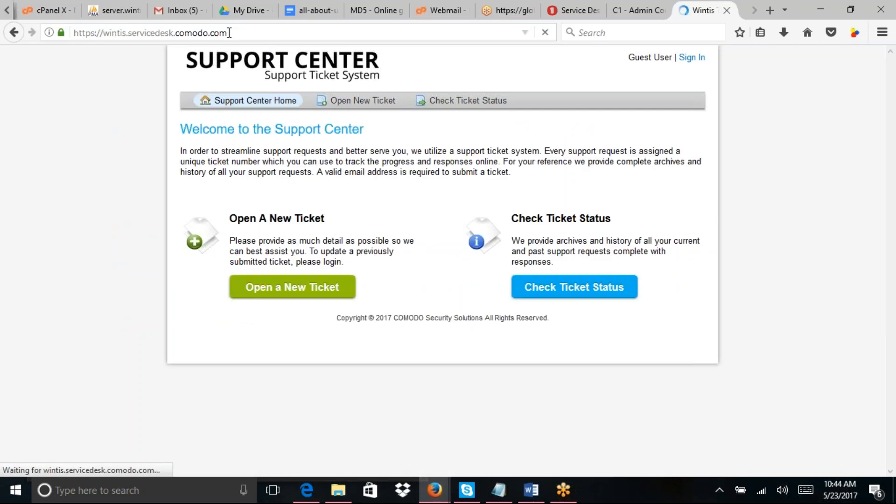
Step: Choose General Inquiry as the portal ticket's help topic, then expand Manage in the admin console
left_click(412, 178)
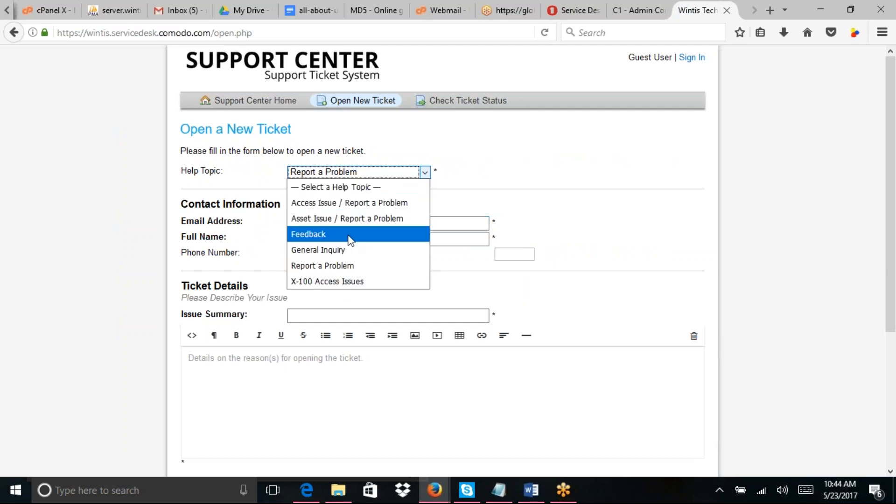
left_click(343, 252)
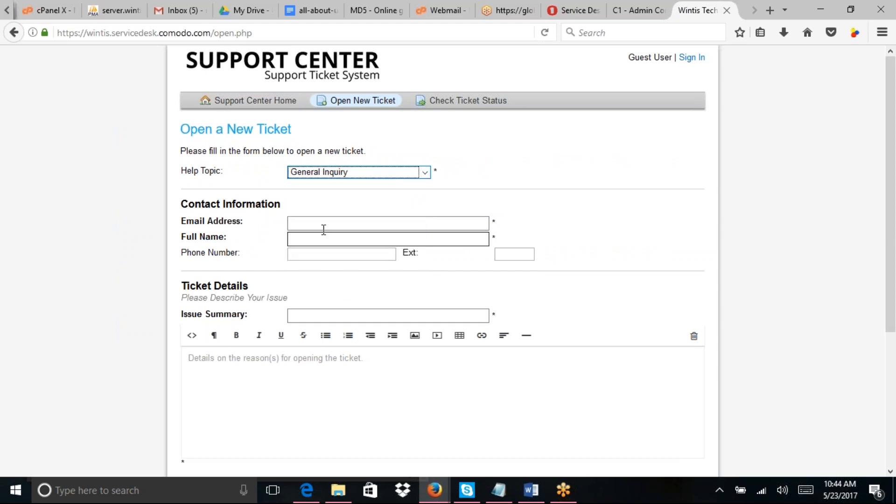
left_click(323, 228)
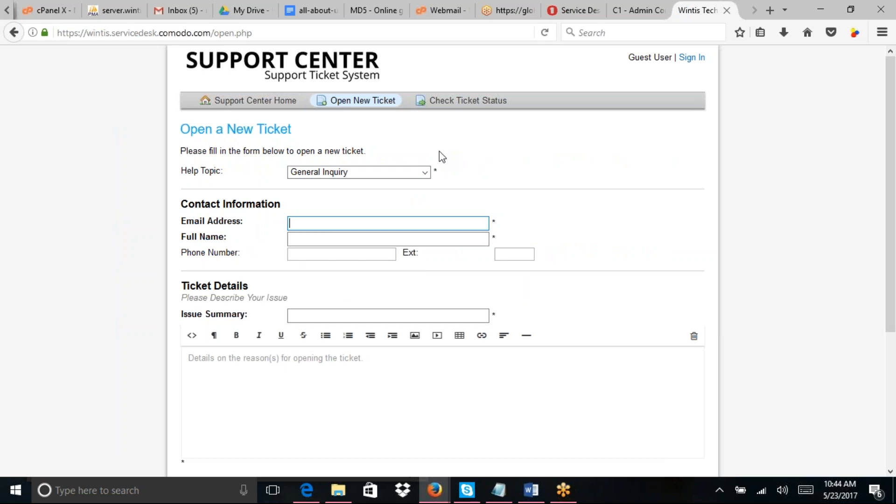
left_click(426, 173)
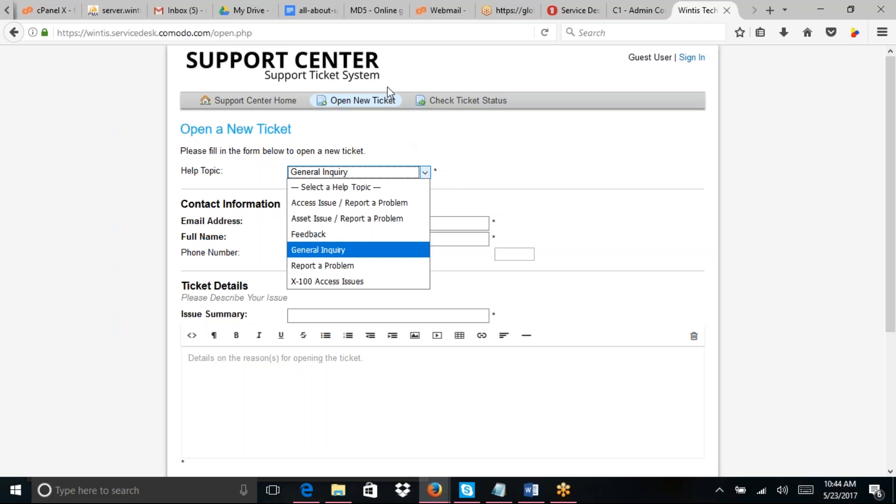
left_click(636, 13)
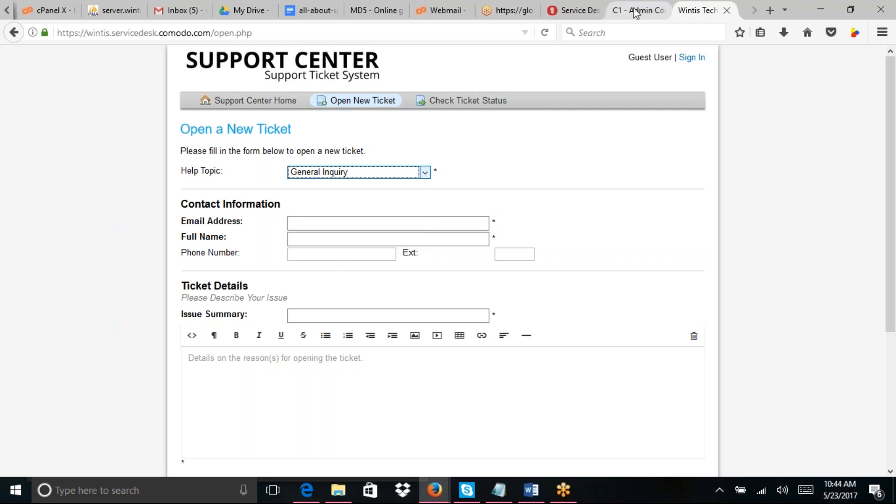
left_click(635, 11)
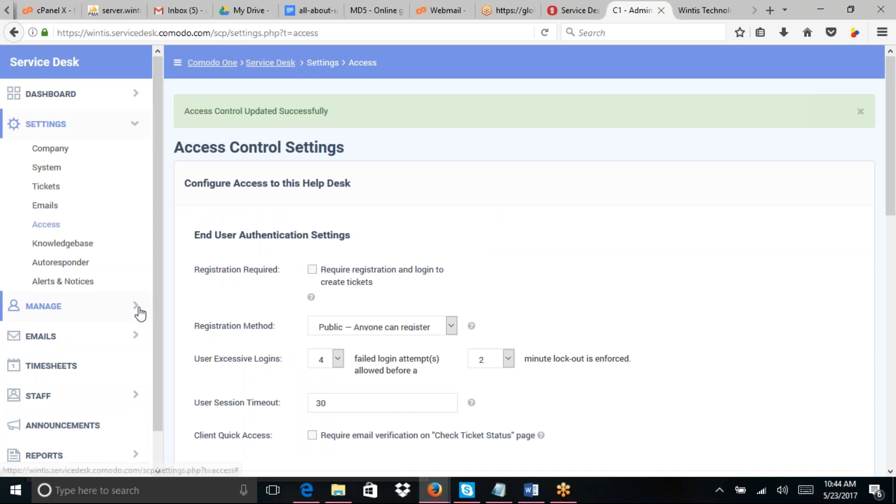
left_click(137, 308)
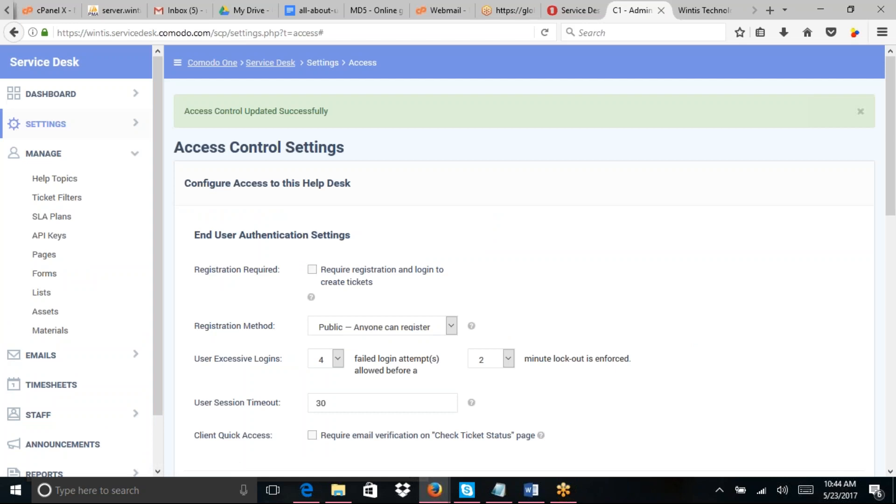
left_click(135, 156)
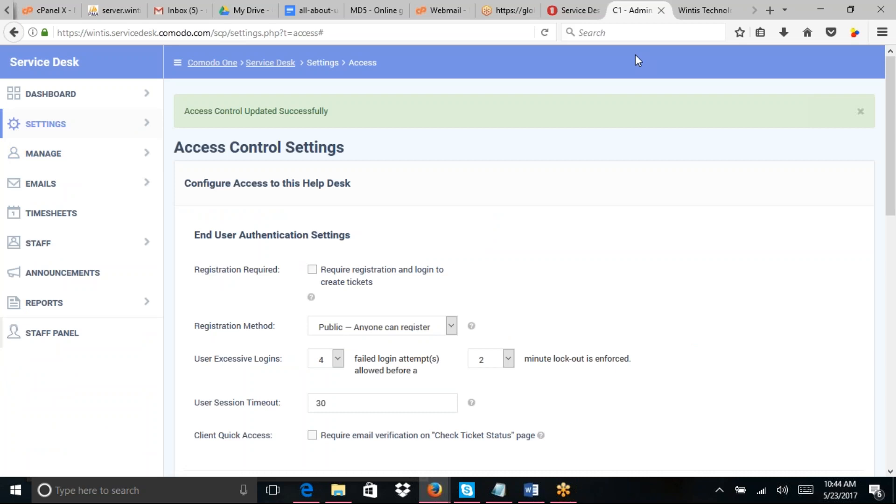
left_click(696, 10)
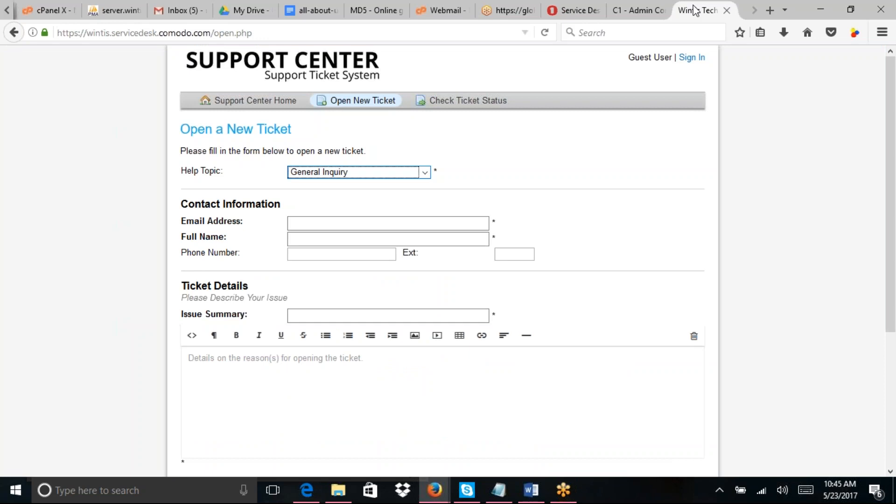
left_click(649, 10)
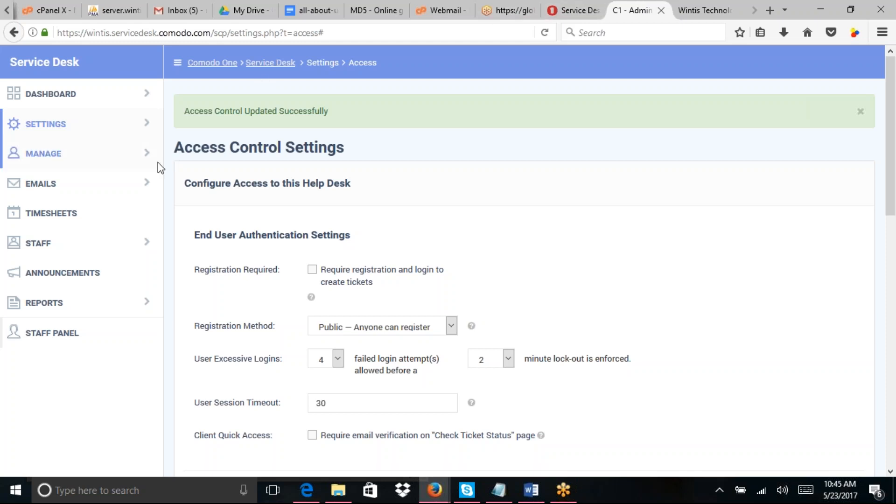
left_click(146, 159)
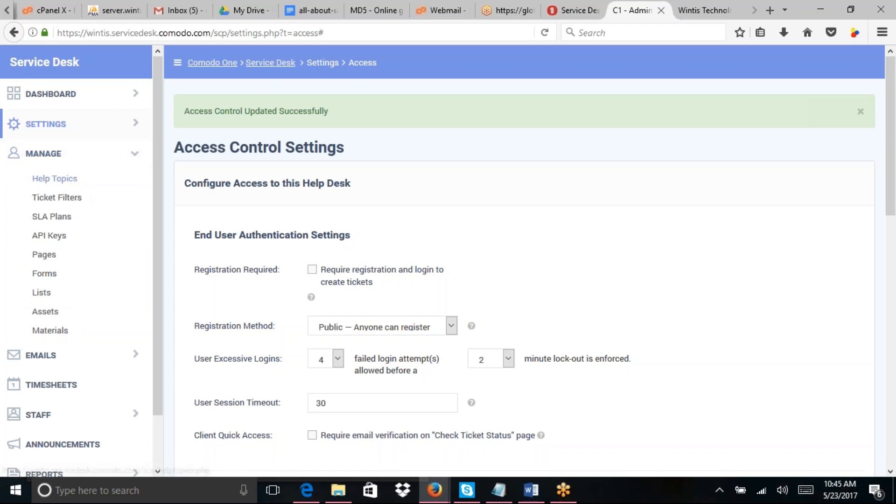
Step: Go from Help Topics to the Ticket Filters page, which lists no filters yet
left_click(55, 178)
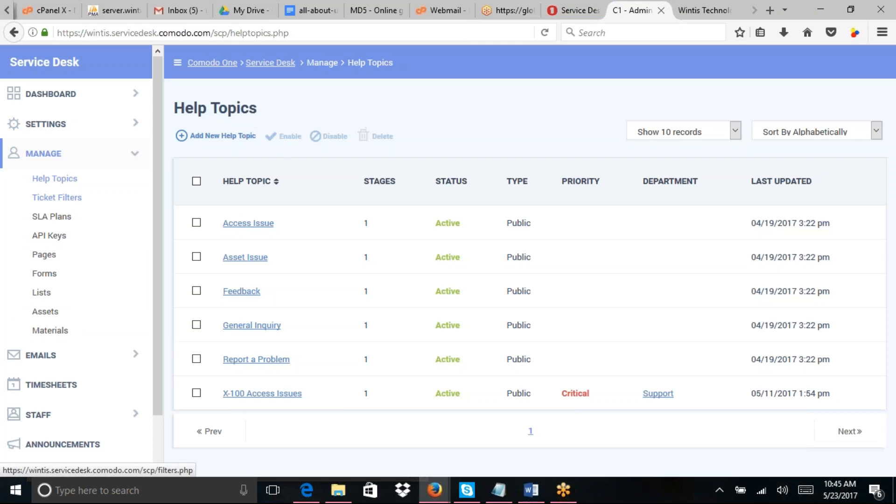
left_click(57, 197)
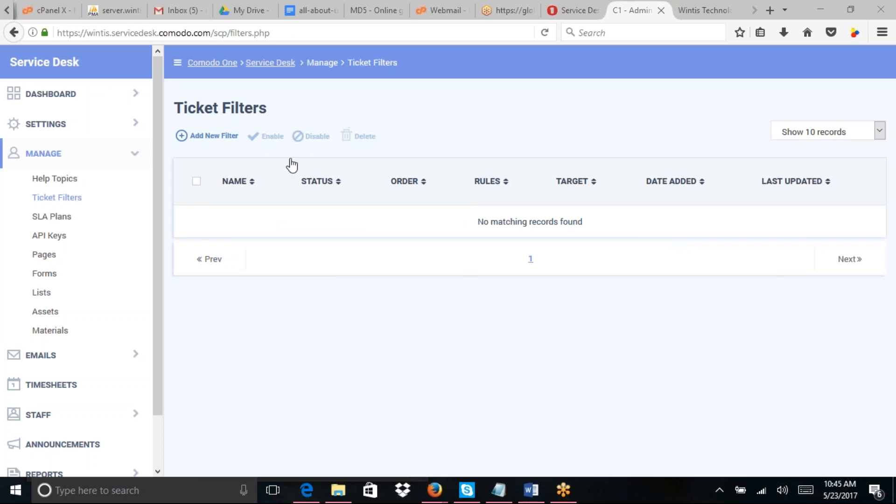
Step: Start a new ticket filter named Firewall
left_click(212, 140)
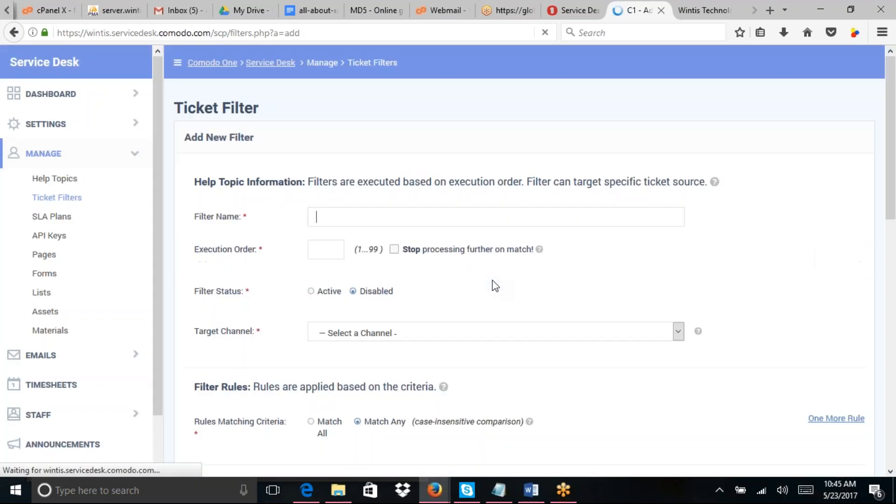
type("F")
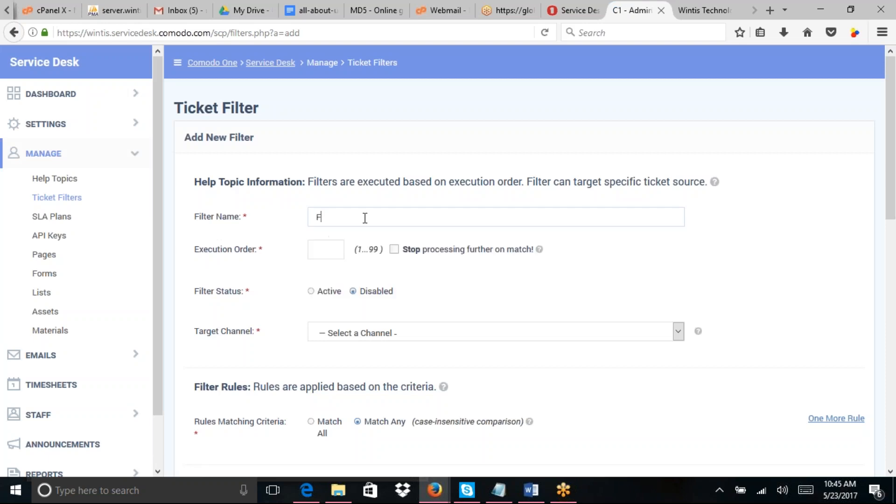
type("irewall")
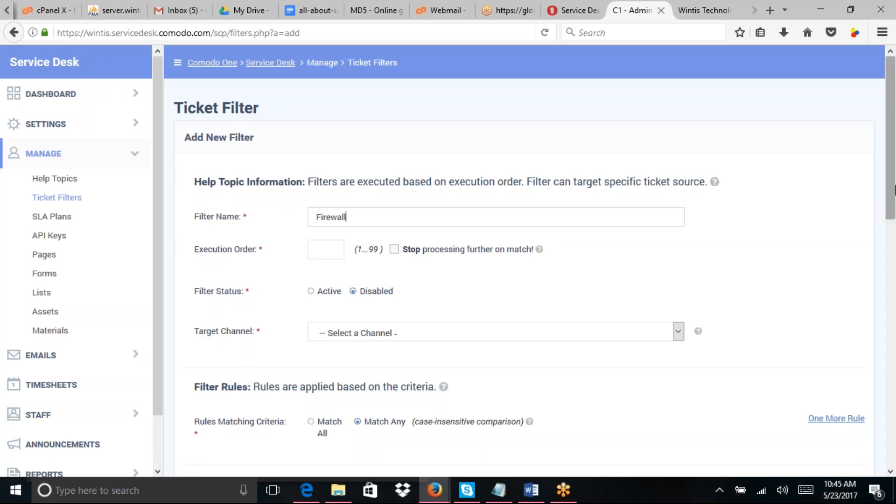
scroll(894, 174, "down", 1)
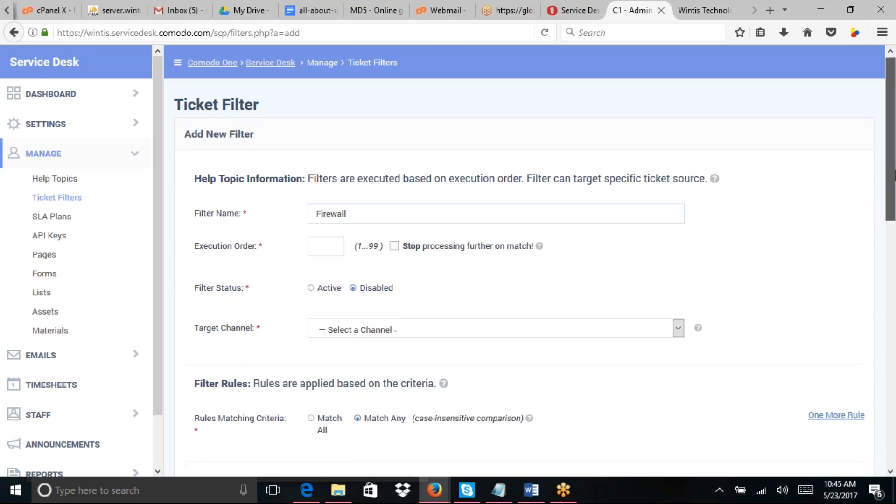
scroll(894, 187, "down", 1)
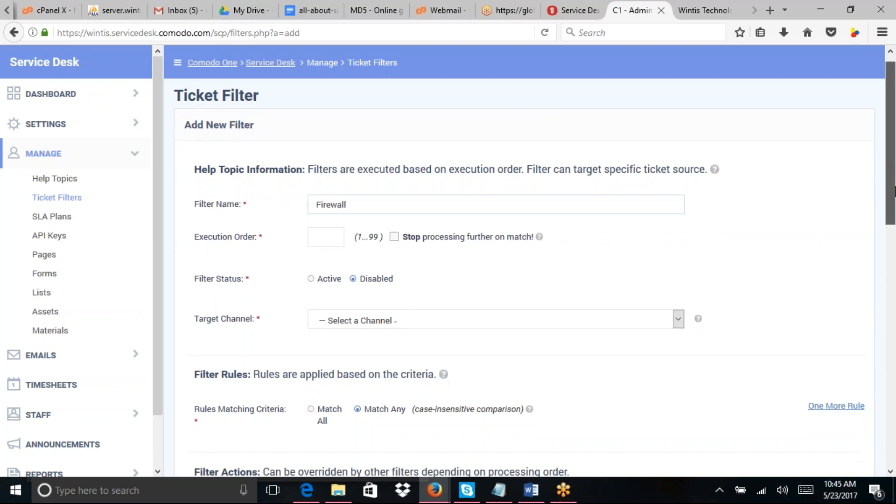
left_click_drag(894, 191, 892, 217)
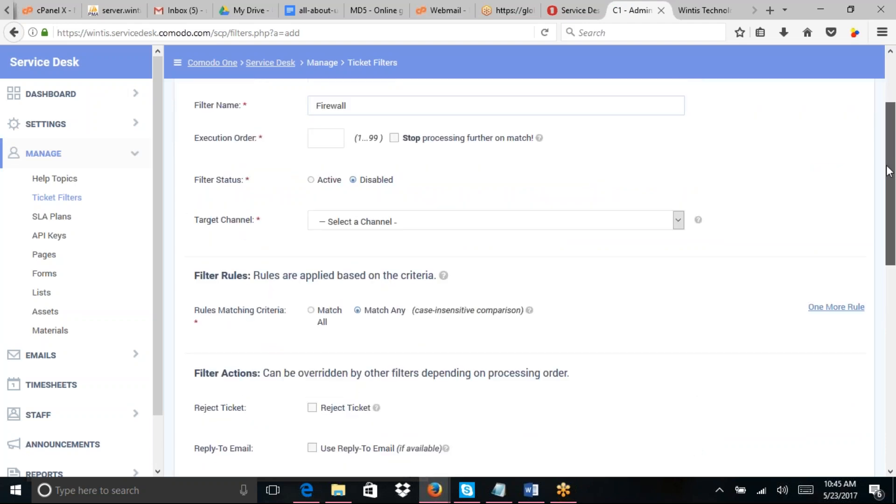
left_click_drag(889, 171, 887, 124)
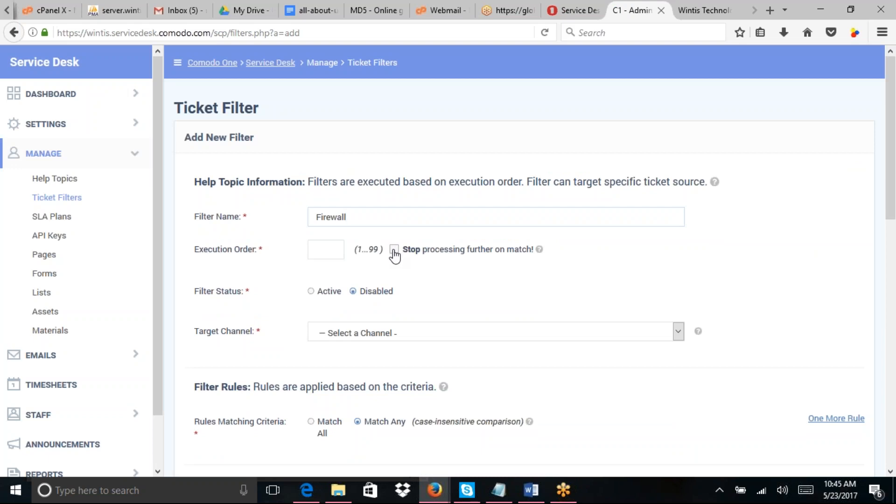
Step: Give the Firewall filter execution order 10 and Active status, leaving stop-on-match off
left_click(336, 252)
left_click(394, 251)
left_click(394, 251)
left_click(315, 247)
type("10")
left_click(313, 294)
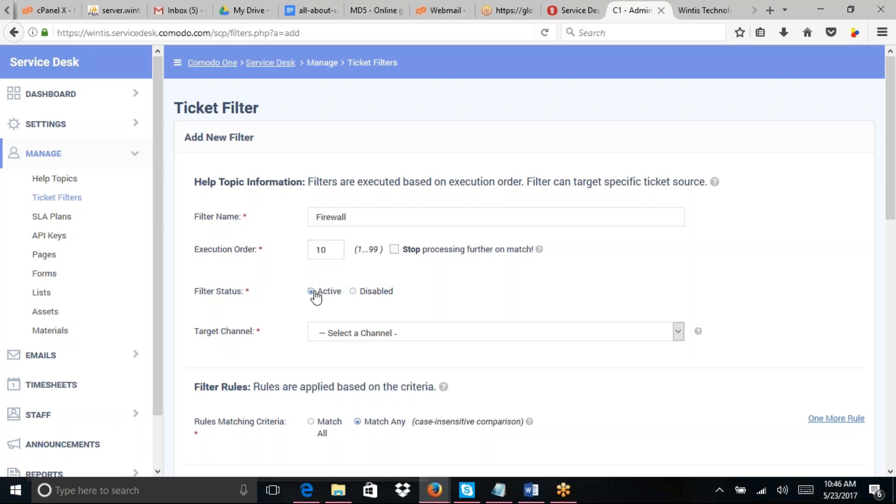
left_click(387, 333)
left_click(387, 332)
left_click(389, 333)
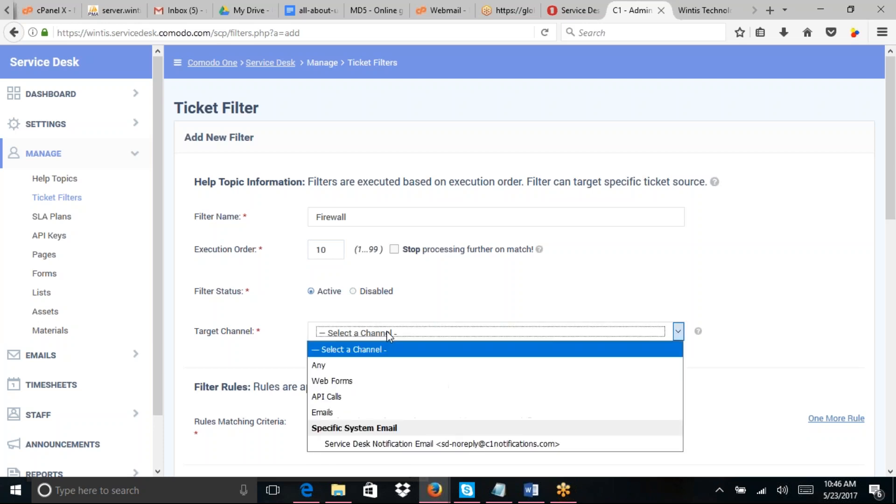
Step: Set the Firewall filter's target channel to Any
left_click(367, 366)
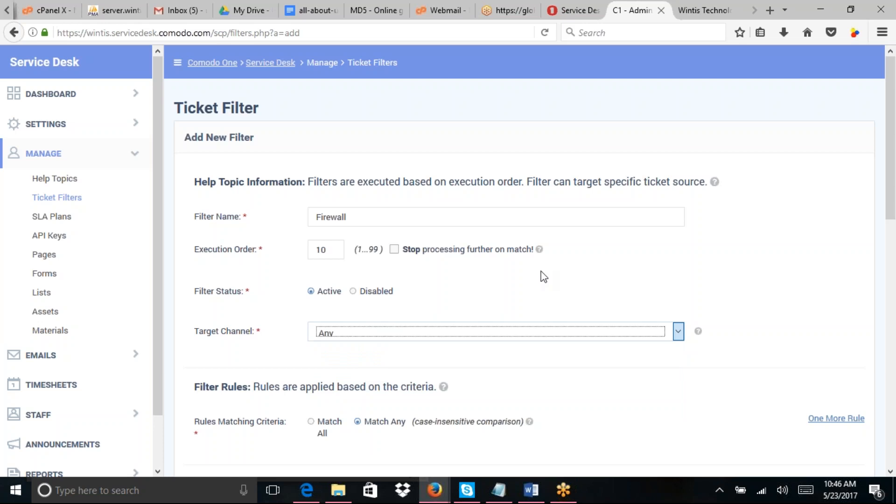
left_click(679, 332)
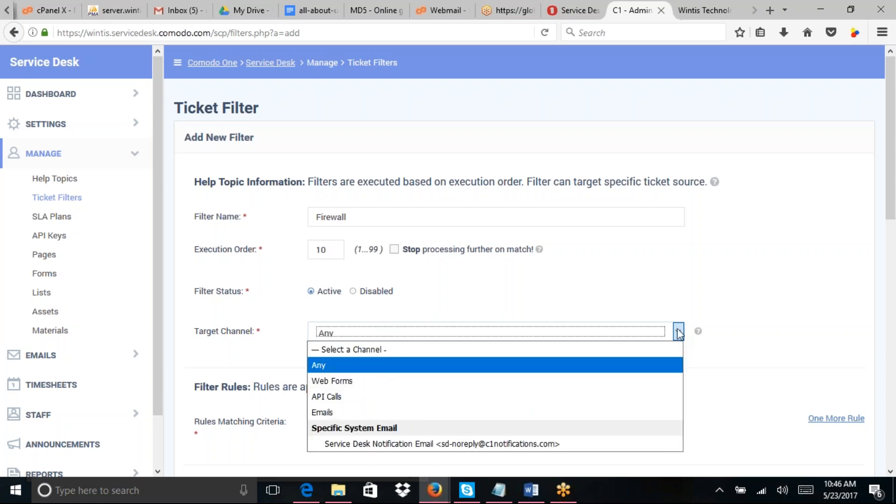
left_click(680, 334)
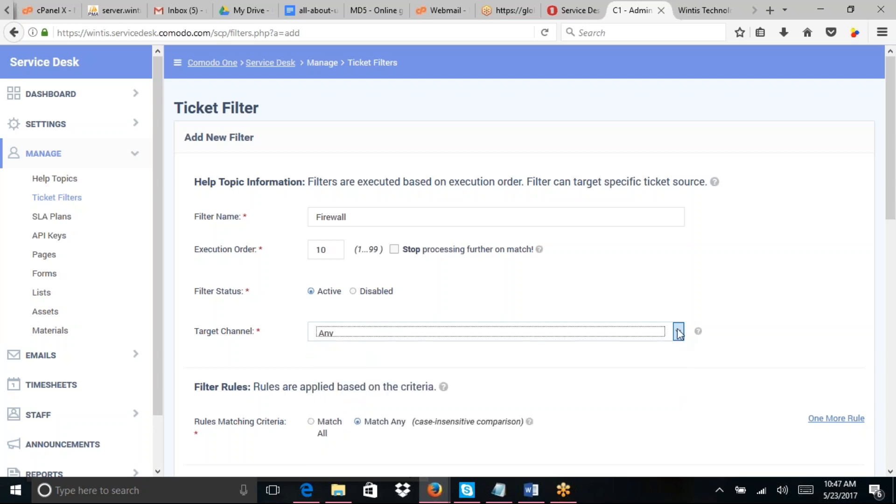
left_click(679, 334)
left_click(678, 333)
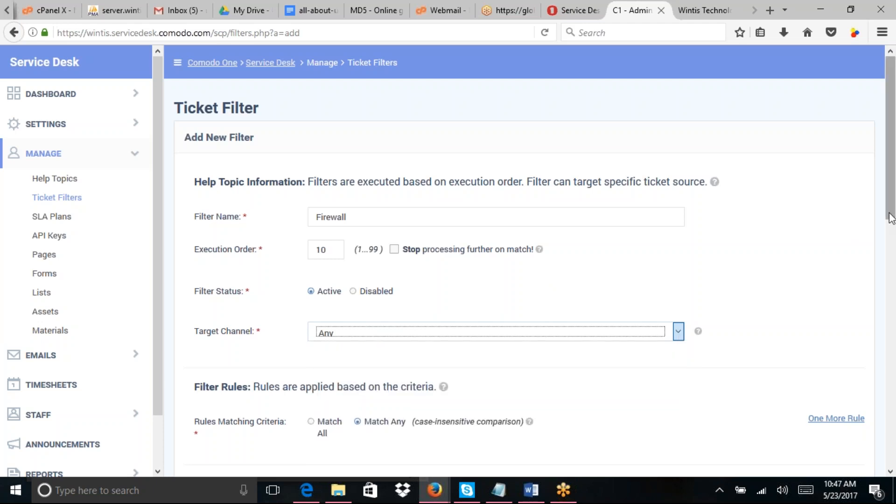
Step: Keep rule matching on Match Any after briefly switching to Match All
left_click_drag(891, 218, 892, 234)
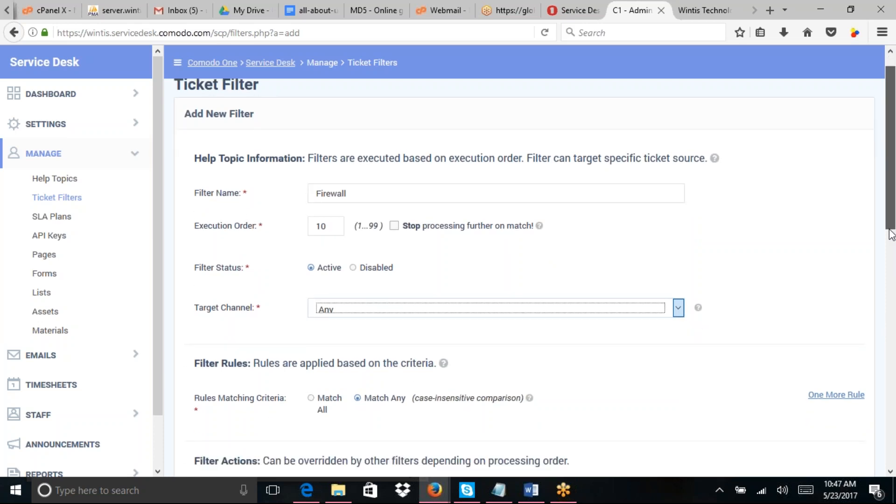
left_click_drag(891, 234, 894, 306)
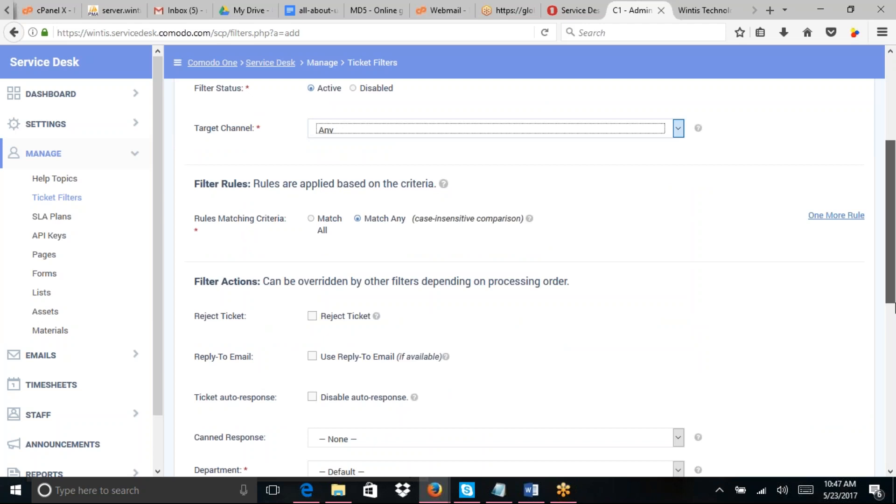
left_click_drag(895, 307, 877, 241)
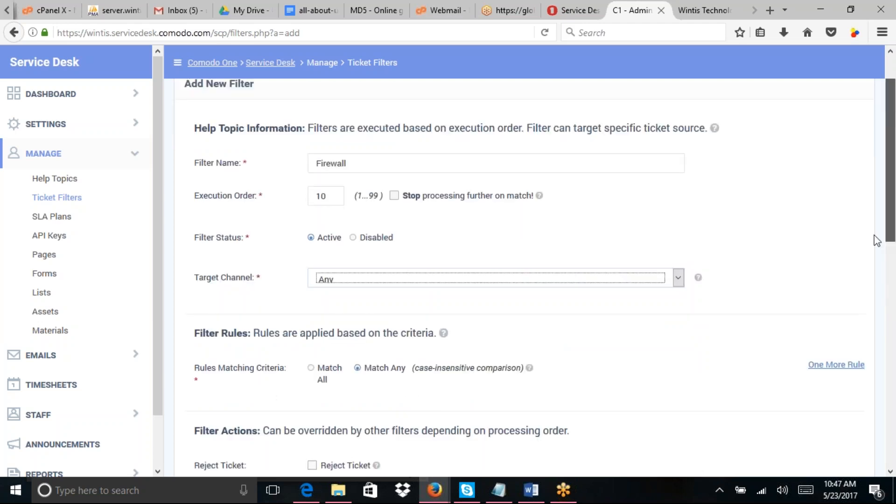
left_click_drag(876, 241, 882, 283)
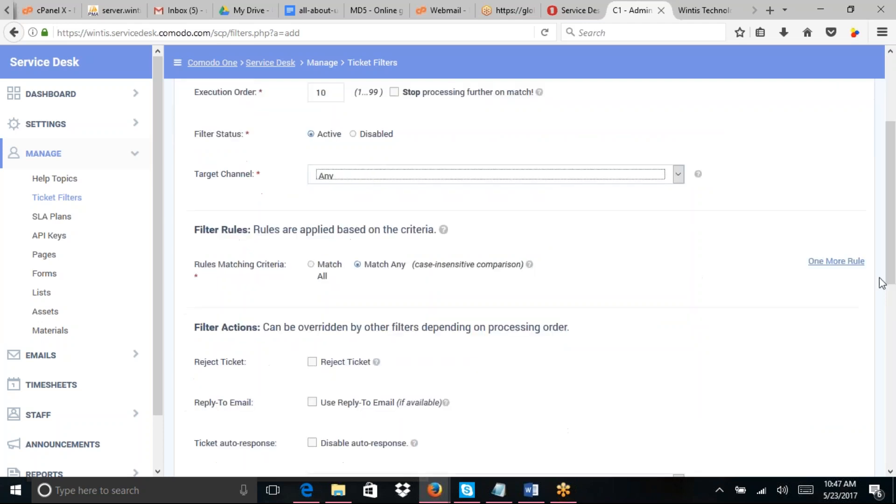
left_click(312, 271)
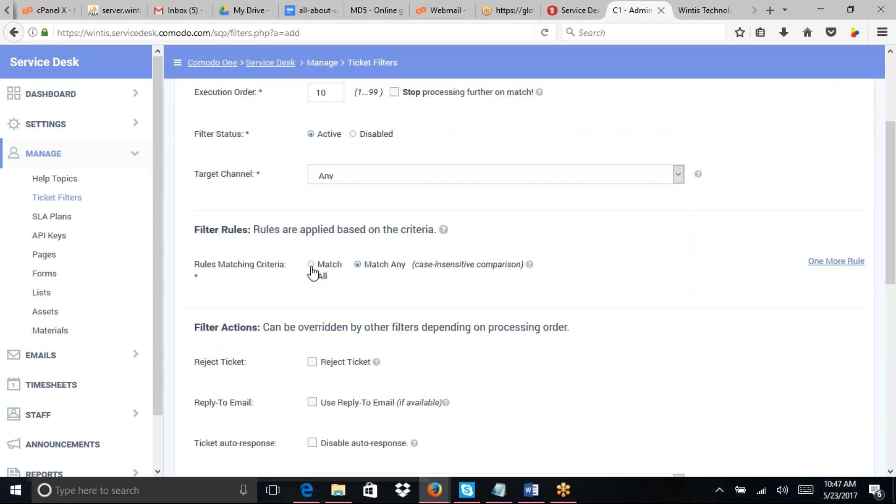
left_click(312, 271)
left_click(357, 266)
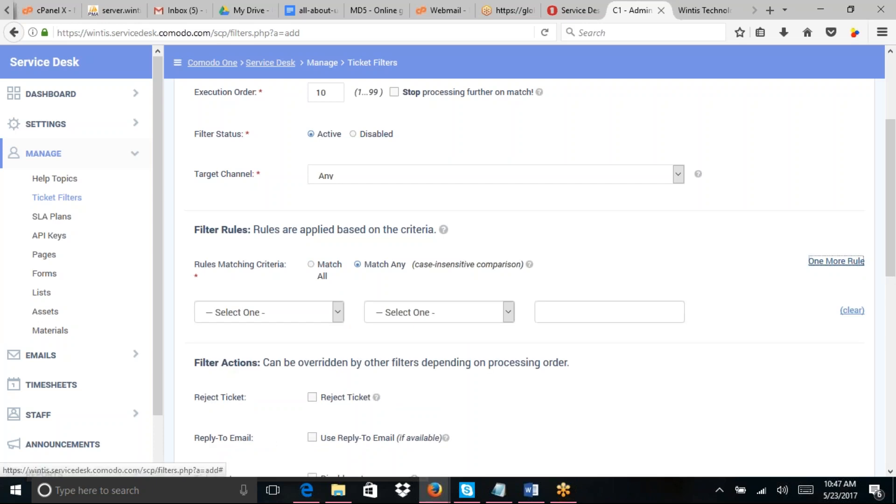
Step: Make the filter rule test Topic ID with the Contains operator
left_click(337, 312)
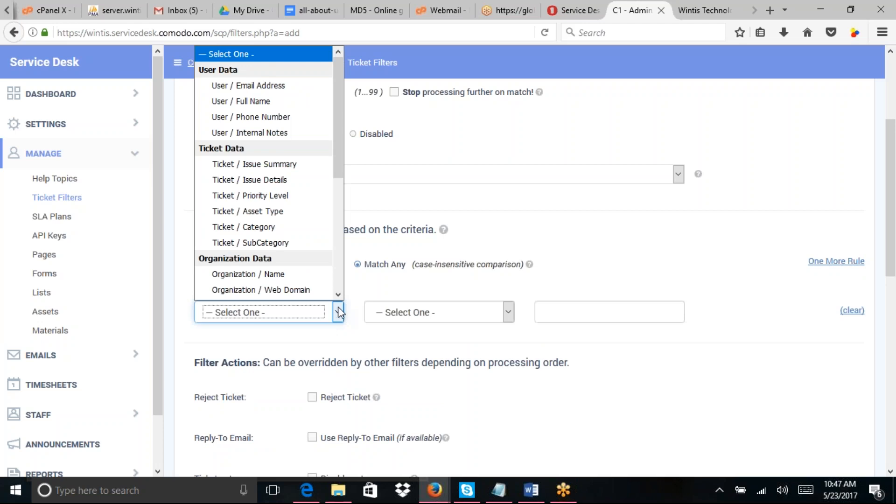
left_click_drag(338, 175, 336, 186)
left_click_drag(339, 233, 341, 288)
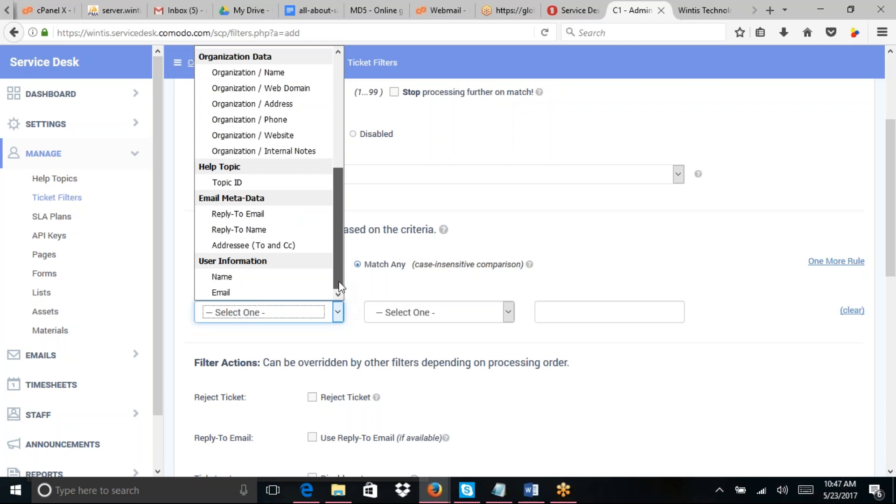
left_click_drag(338, 276, 340, 270)
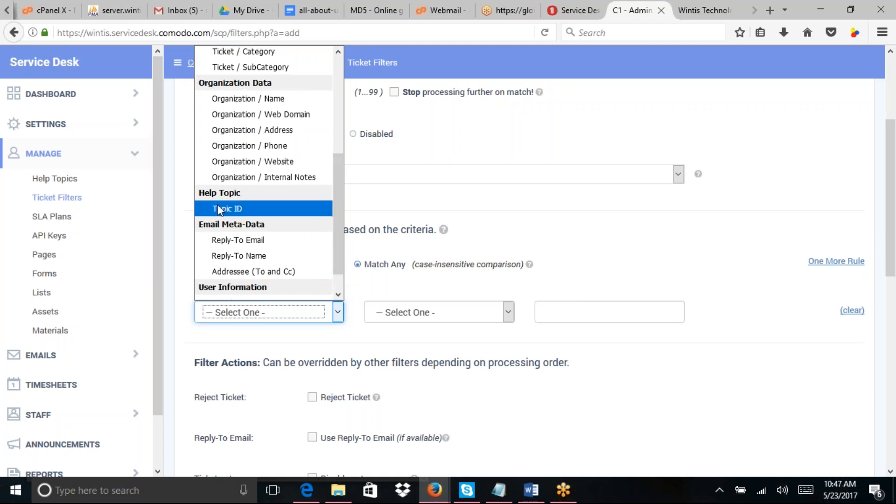
left_click(218, 204)
left_click(458, 315)
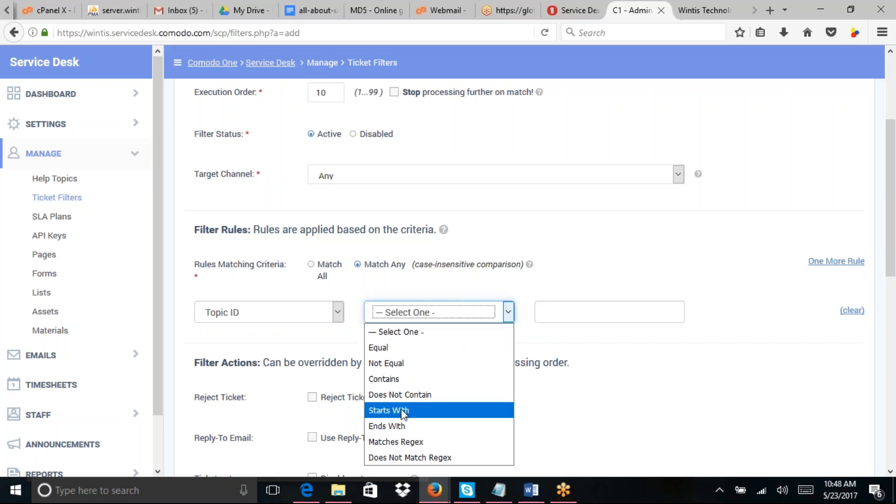
left_click(394, 385)
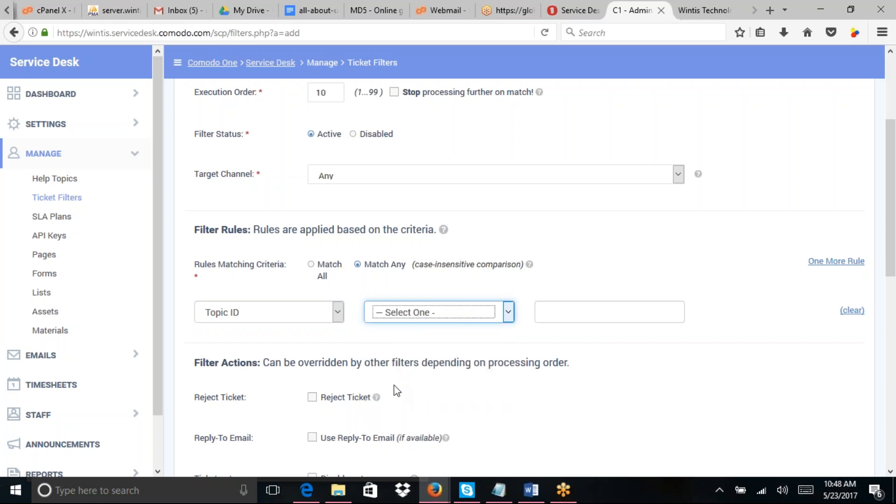
Step: Enter 'Firewall' as the rule value, with a capital F
left_click(555, 313)
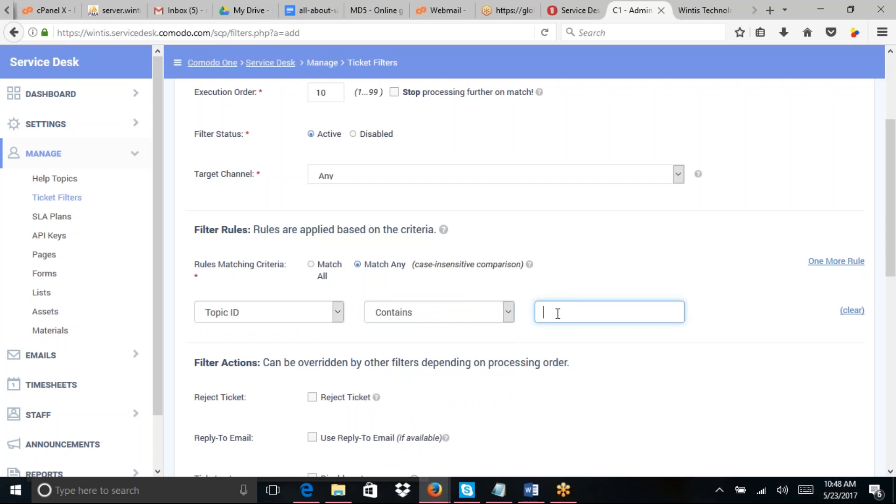
type("f")
key("BackSpace")
type("firewall")
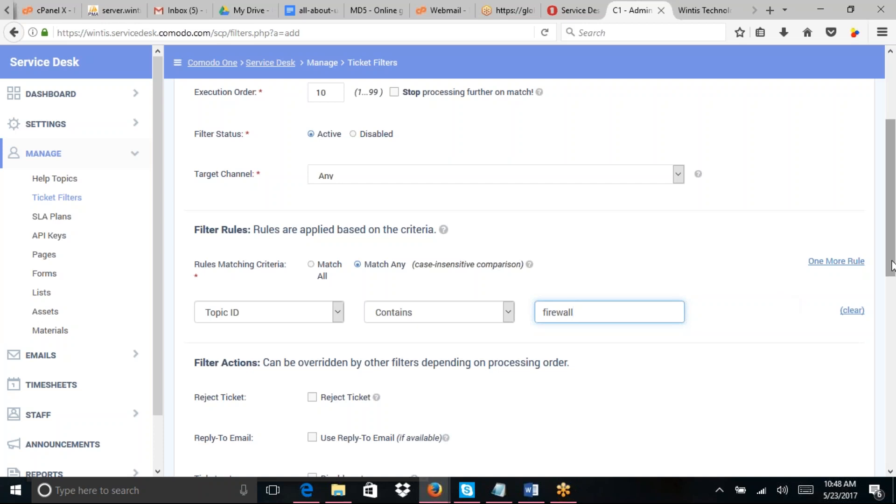
left_click_drag(892, 266, 892, 268)
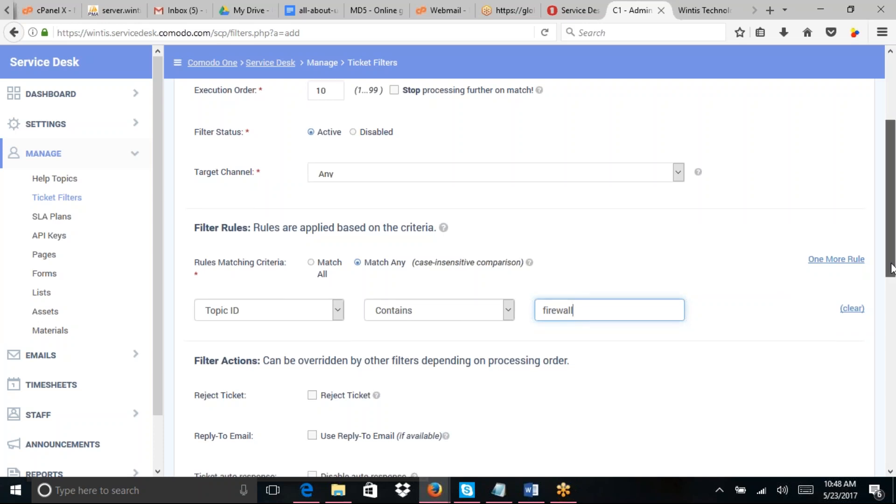
left_click_drag(892, 268, 892, 276)
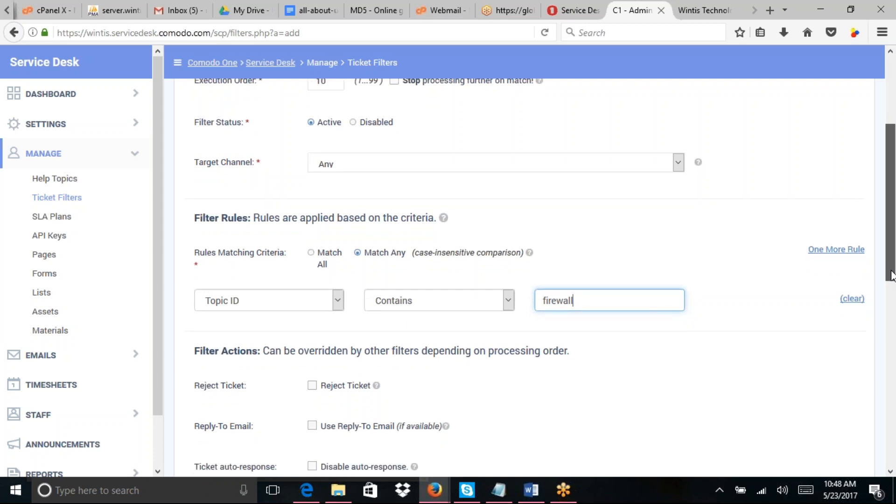
left_click_drag(893, 275, 894, 331)
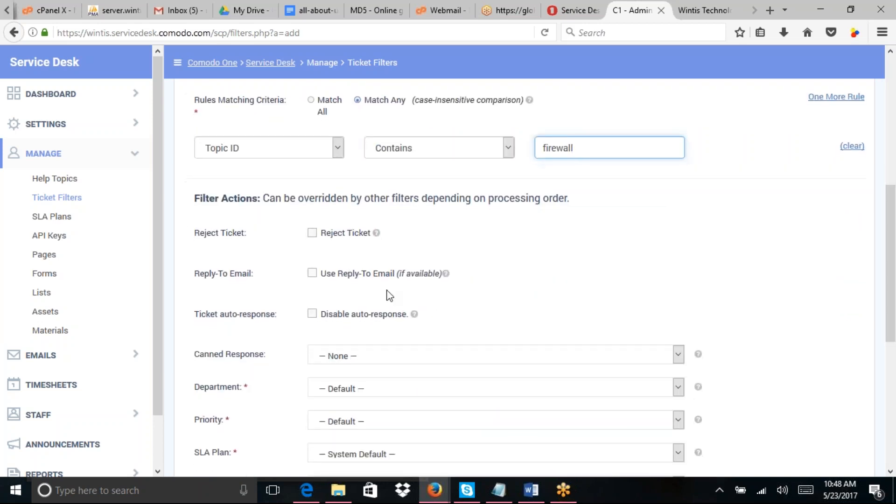
mouse_move(893, 225)
left_mouse_down()
mouse_move(888, 160)
mouse_move(892, 240)
left_mouse_up()
left_click(548, 189)
key("BackSpace")
type("F")
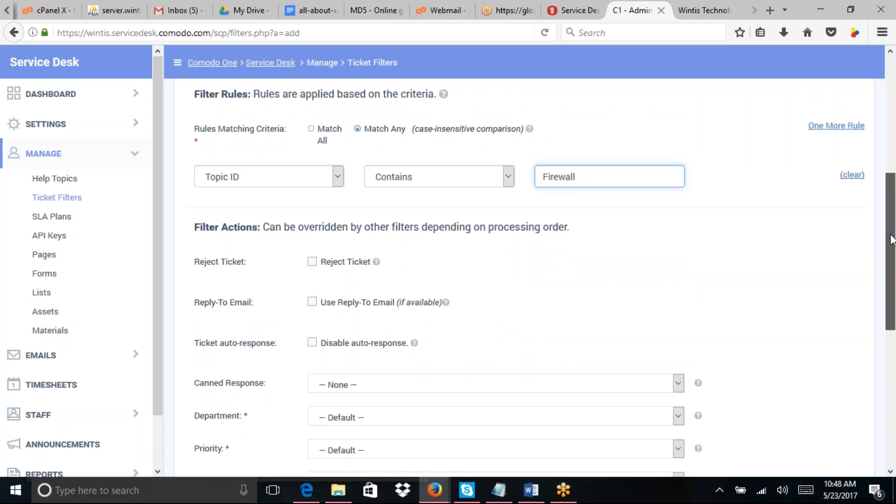
scroll(540, 102, "down", 3)
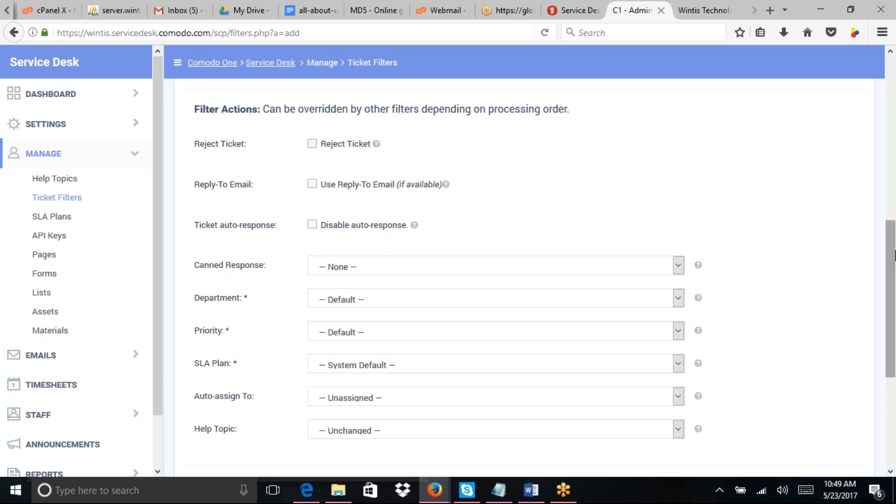
left_click_drag(895, 257, 895, 256)
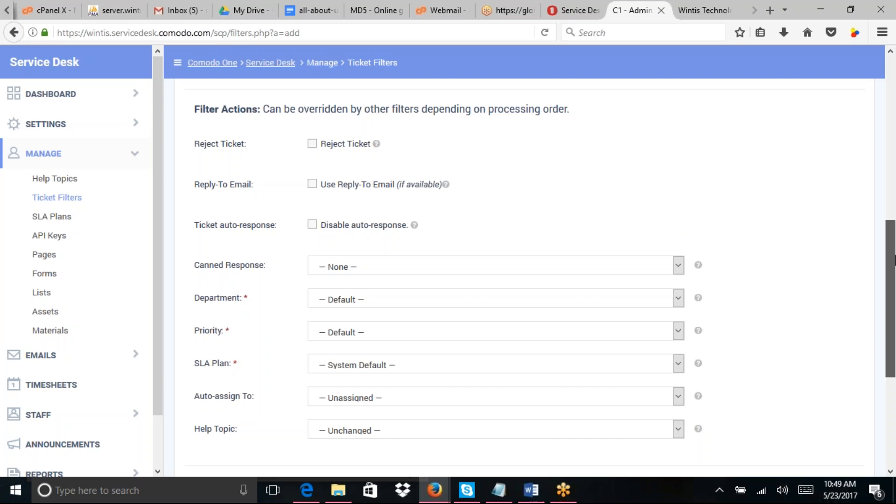
left_click_drag(895, 260, 895, 264)
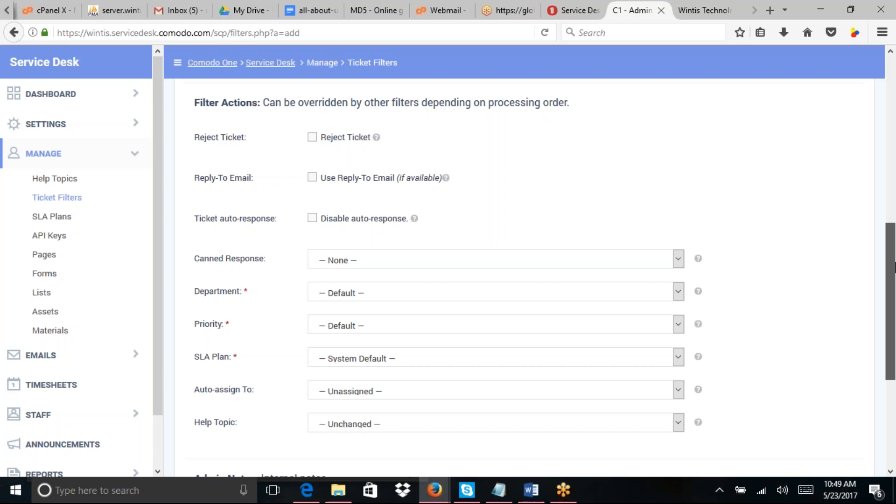
left_click_drag(895, 267, 895, 273)
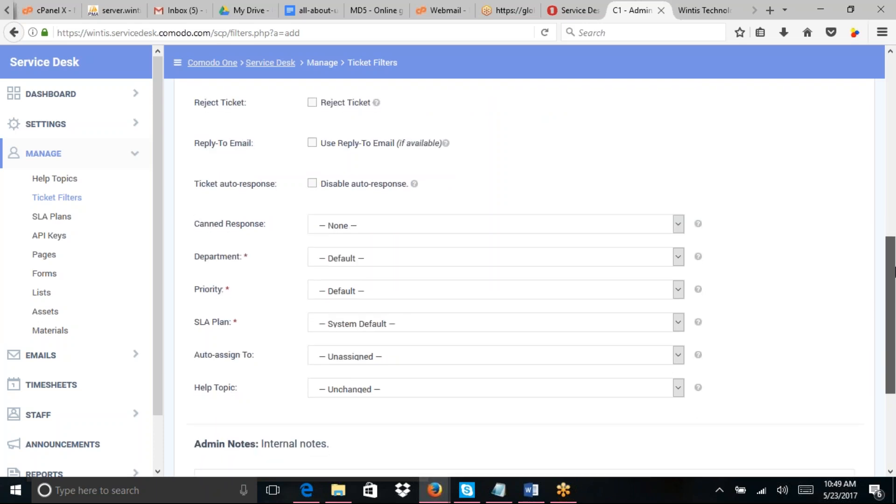
scroll(723, 377, "down", 4)
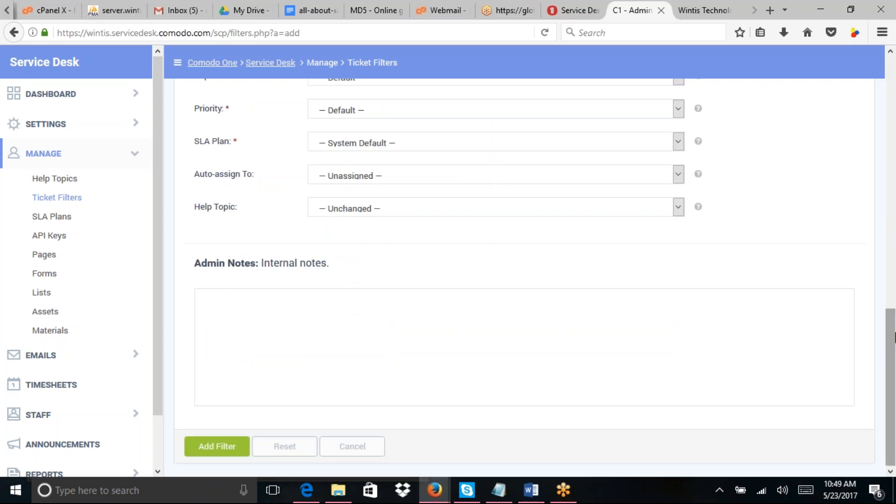
left_click_drag(895, 336, 893, 227)
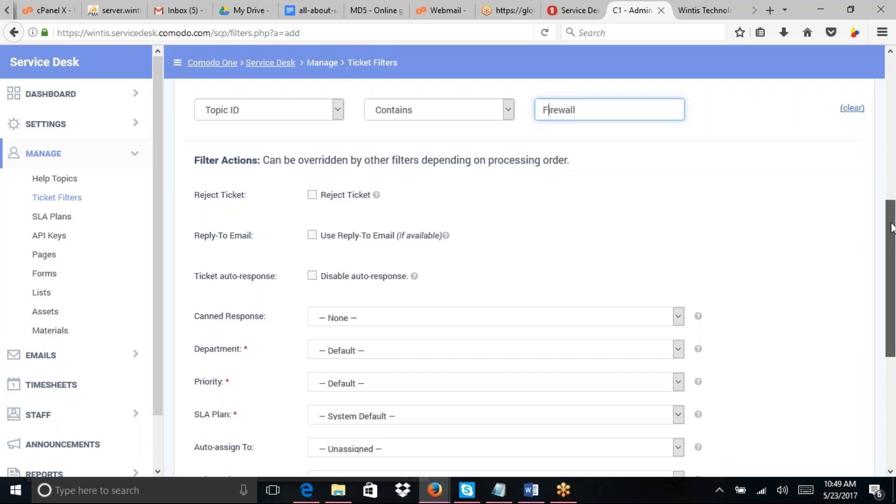
Step: Route Firewall filter matches to Support with High priority and Default SLA, then add the filter
left_click_drag(892, 223, 895, 270)
left_click(377, 246)
left_click(342, 308)
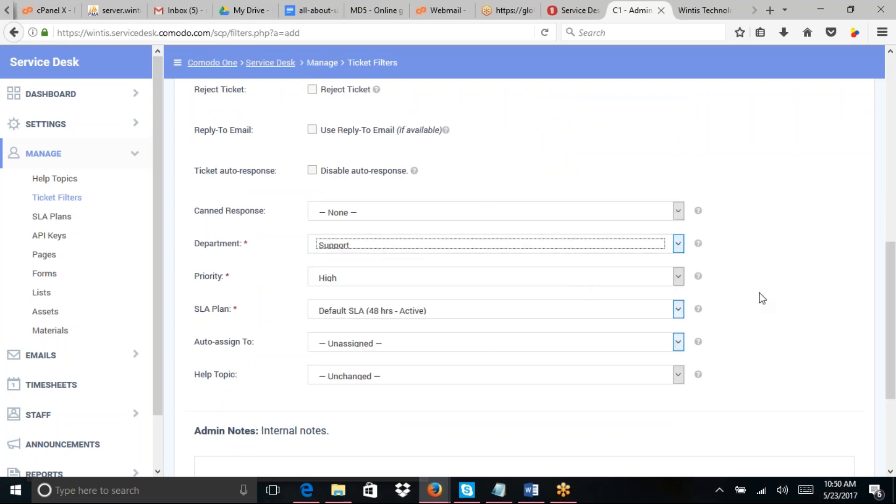
left_click_drag(895, 293, 895, 299)
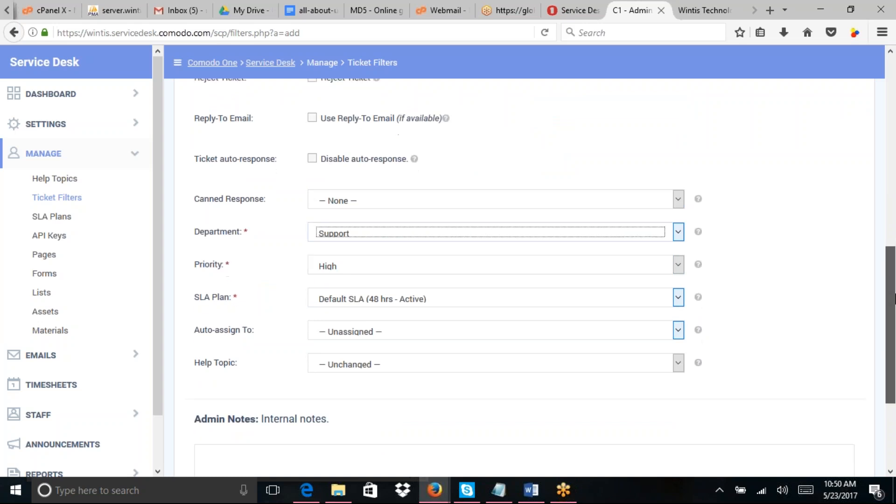
left_click_drag(895, 299, 894, 357)
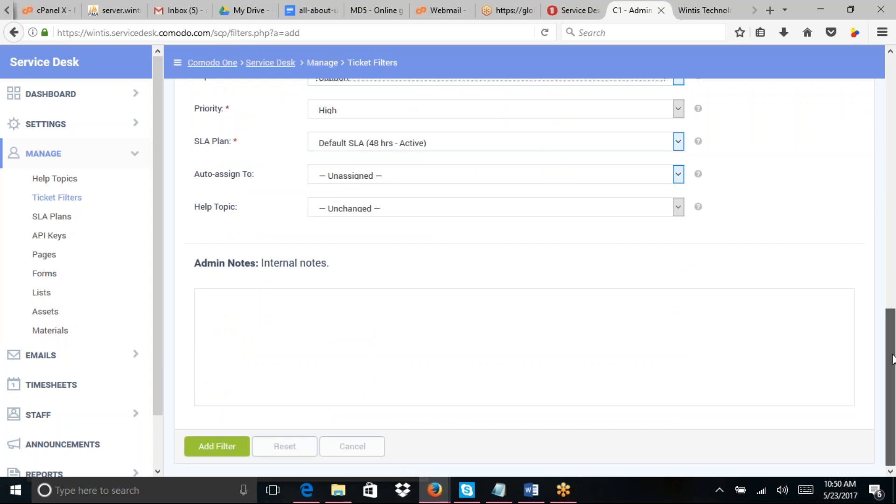
left_click_drag(893, 359, 894, 400)
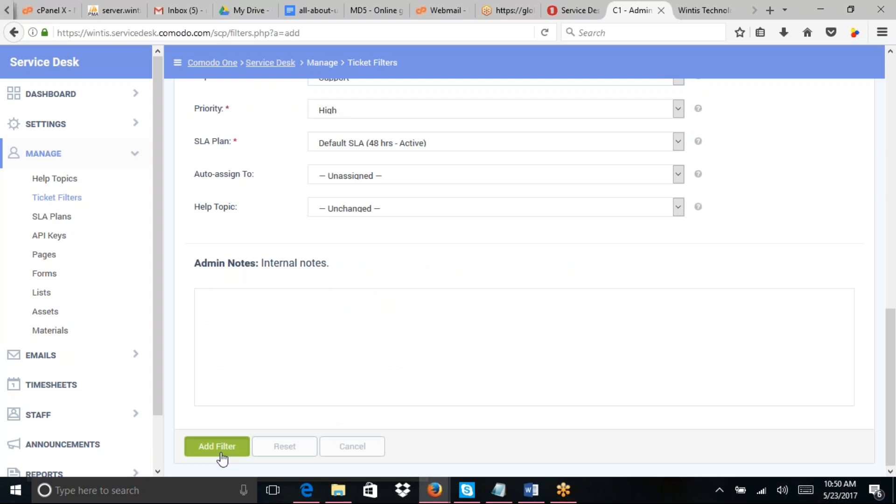
left_click(218, 447)
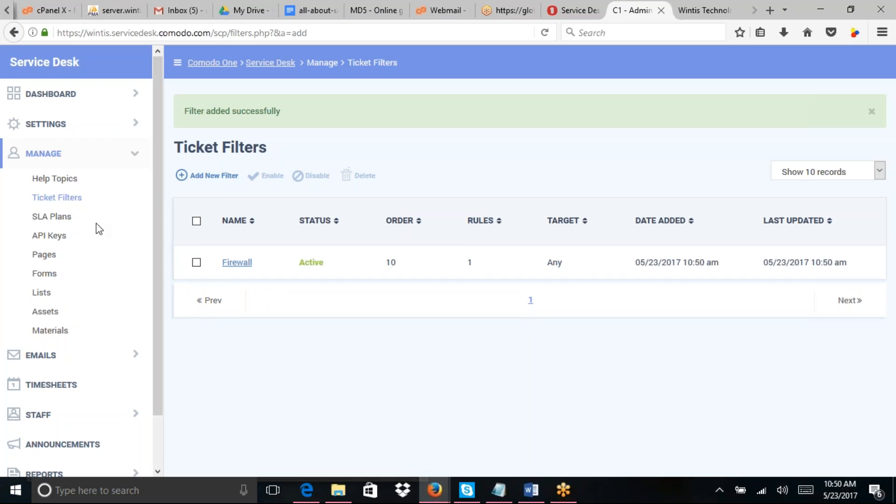
Step: Open the SLA Plans list showing Default SLA and X-100 Support - Critical
left_click(68, 229)
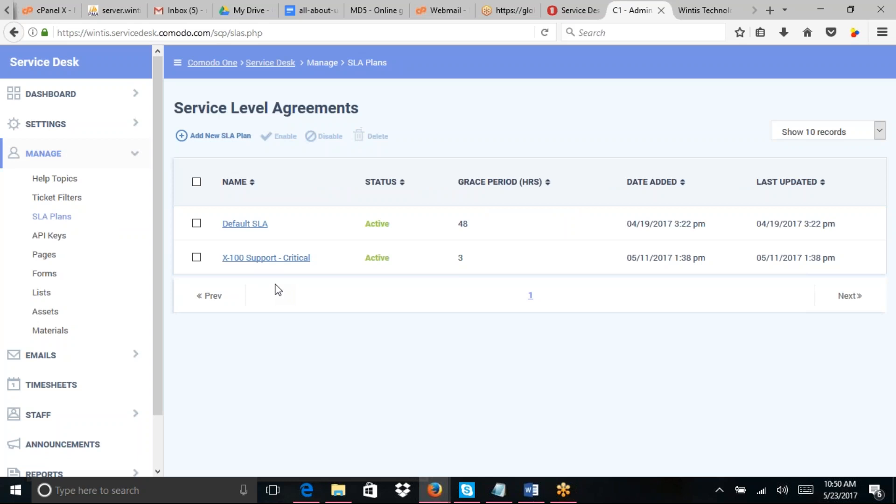
left_click(255, 228)
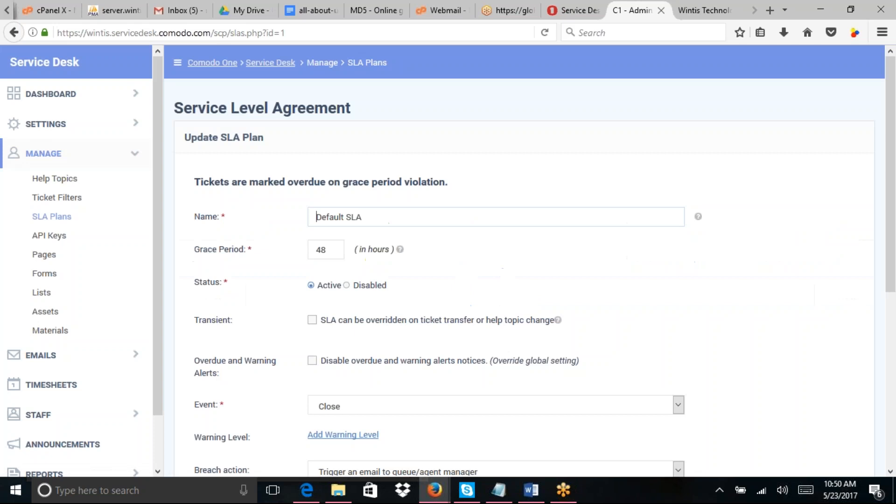
scroll(894, 200, "down", 1)
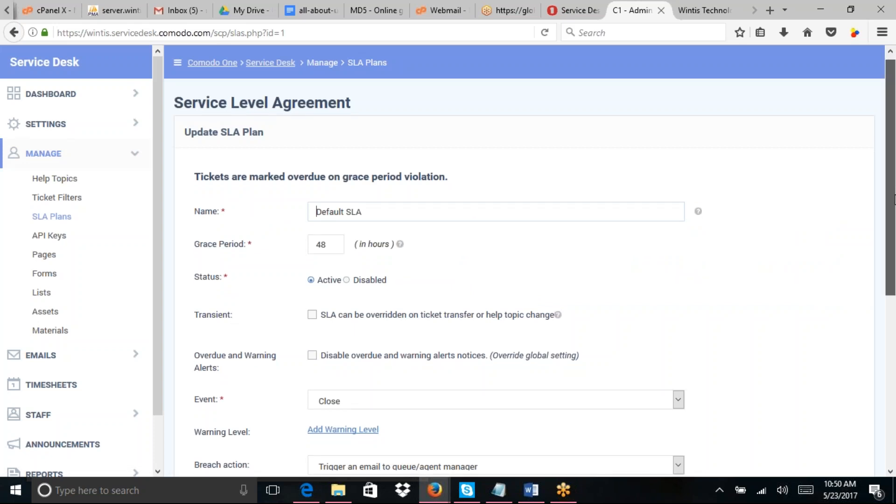
scroll(894, 200, "down", 3)
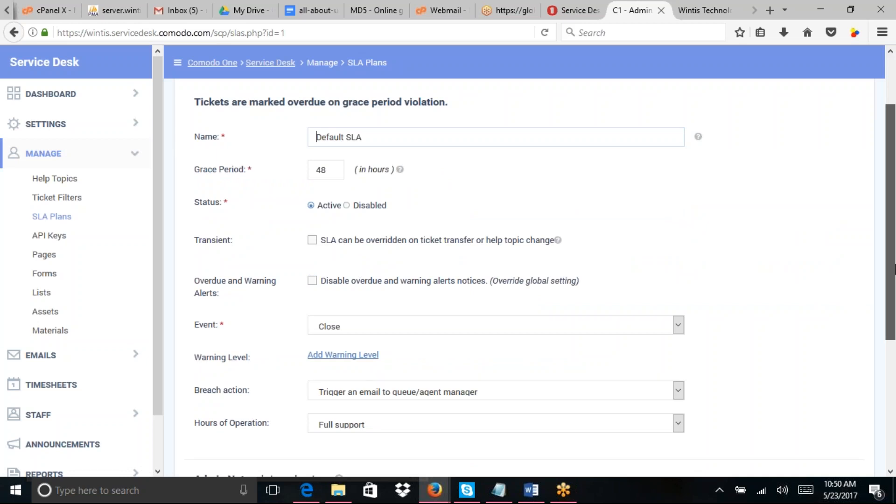
scroll(527, 281, "down", 3)
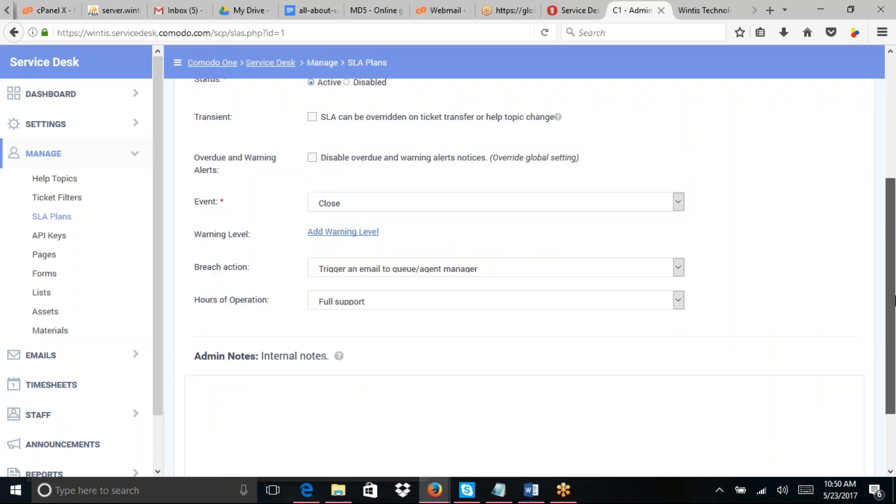
scroll(895, 302, "down", 2)
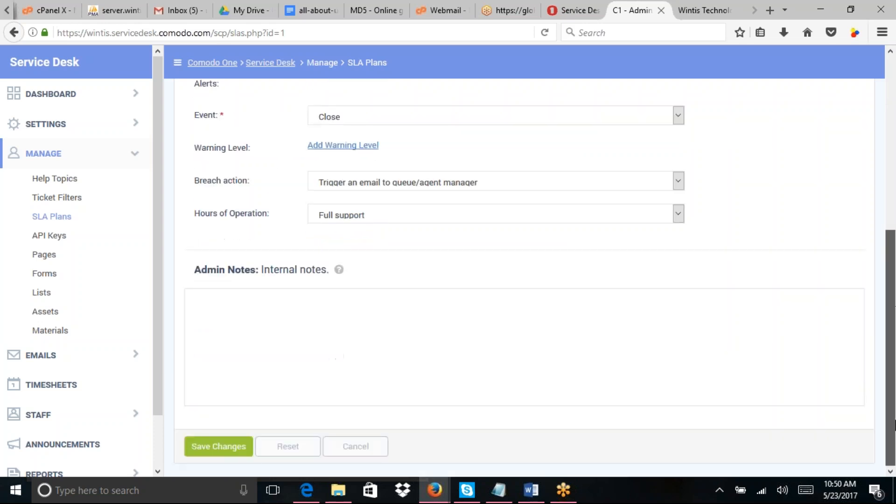
scroll(866, 274, "up", 7)
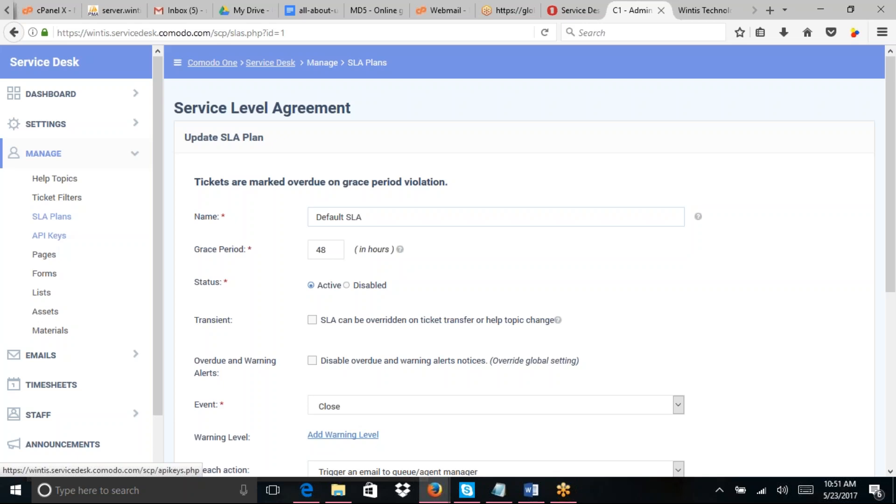
Step: Pass through API Keys to reach the Site Pages list (Landing, Thank You, Offline)
left_click(49, 235)
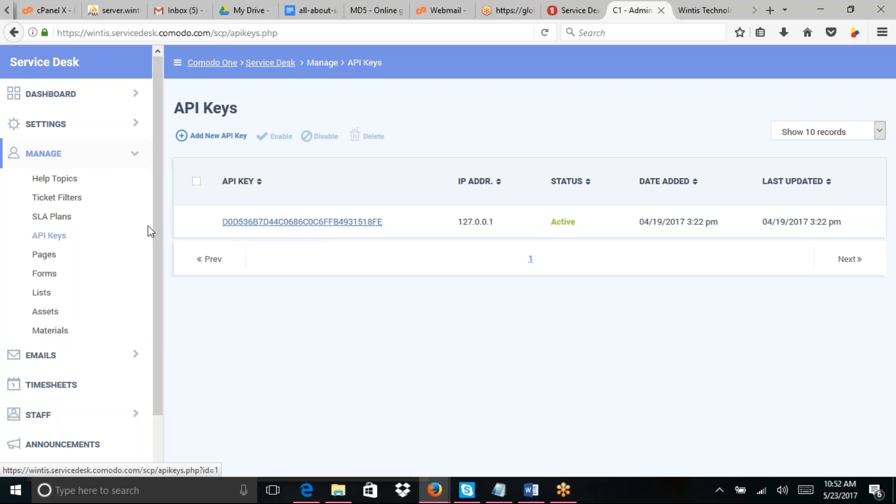
left_click(51, 258)
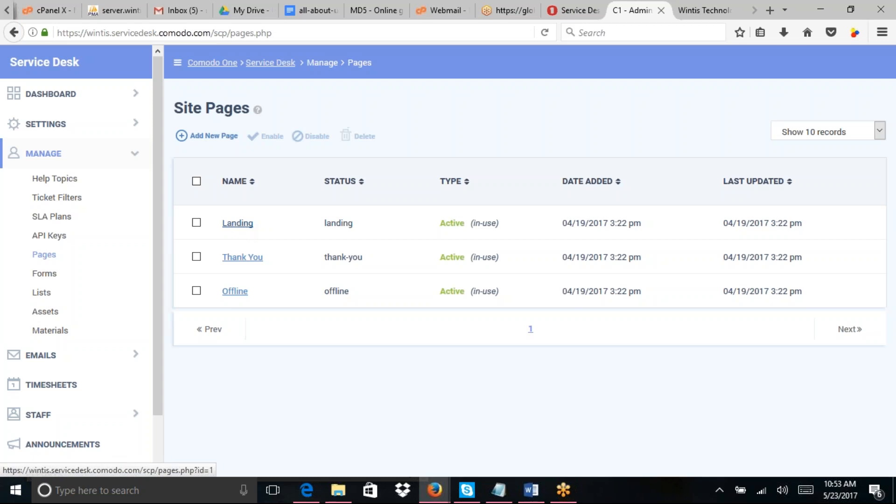
Step: Open the Landing page's update form and scroll through its body text and Admin Notes
left_click(238, 223)
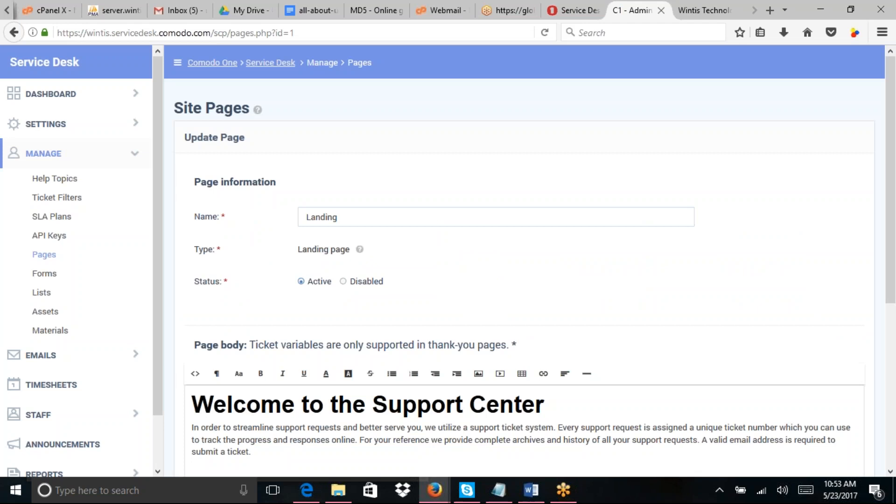
scroll(895, 330, "down", 3)
left_click_drag(895, 329, 890, 268)
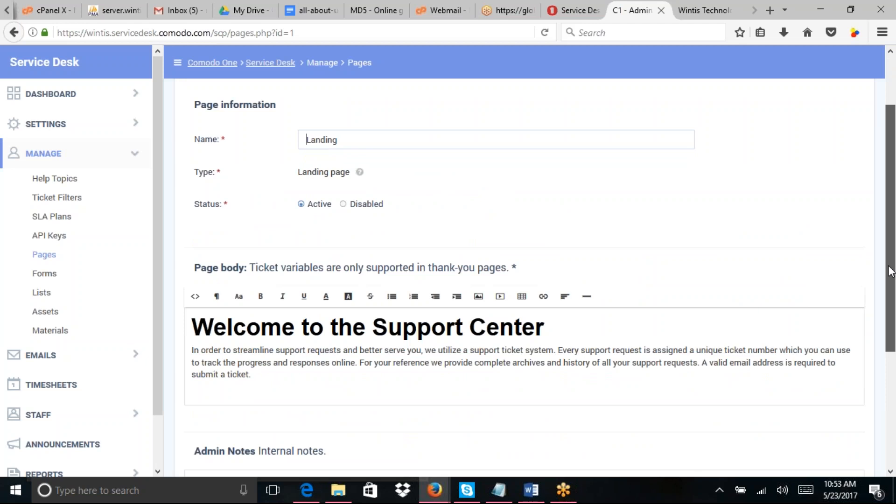
left_click_drag(891, 271, 895, 395)
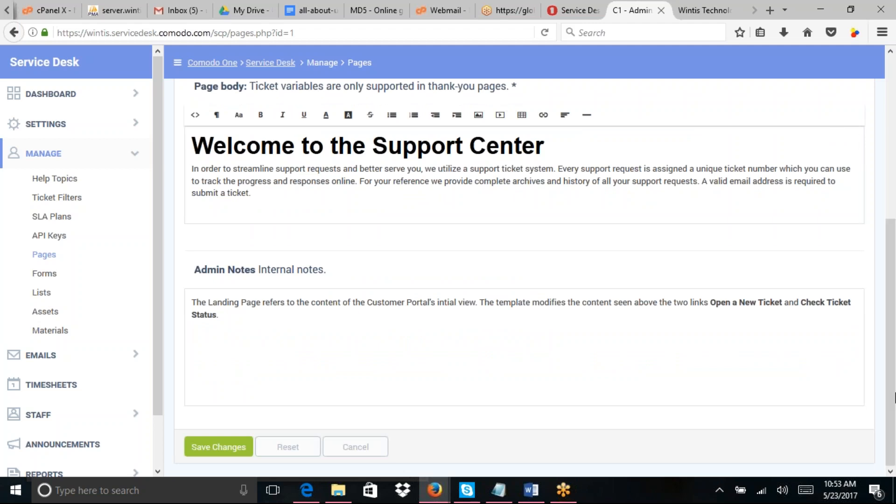
left_click_drag(895, 315, 894, 152)
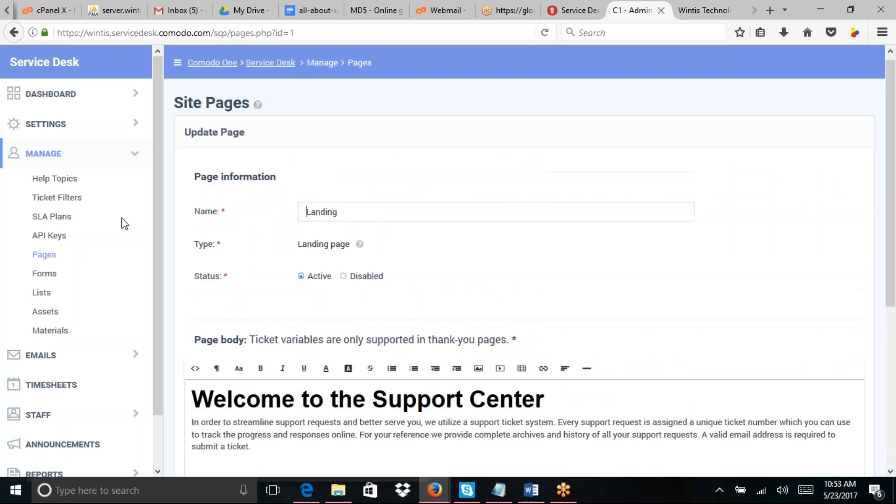
Step: Open the Ticket Details custom form from Forms and scroll down to its Form Fields rows
left_click(47, 275)
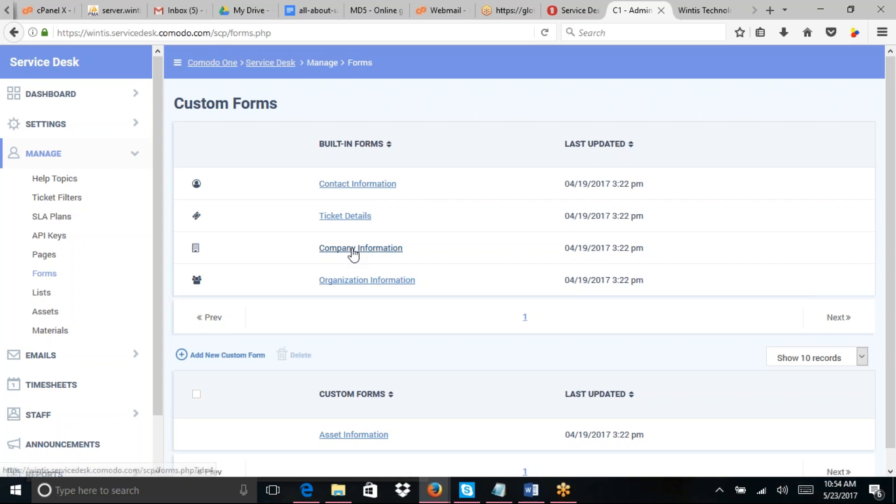
scroll(895, 310, "down", 1)
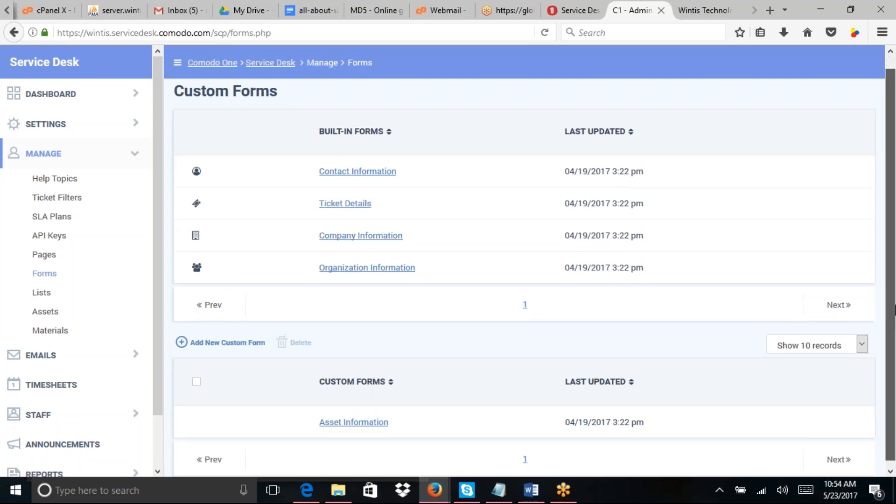
scroll(392, 207, "down", 1)
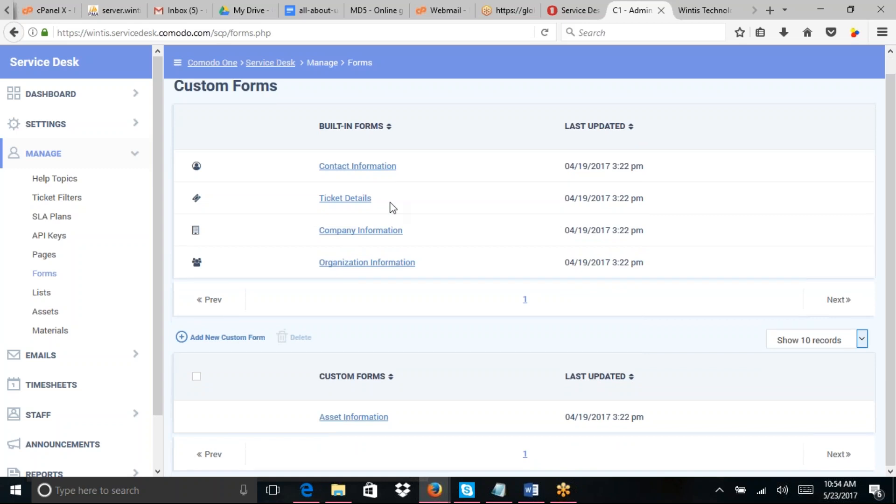
left_click(346, 198)
scroll(894, 224, "down", 3)
left_click_drag(895, 224, 894, 429)
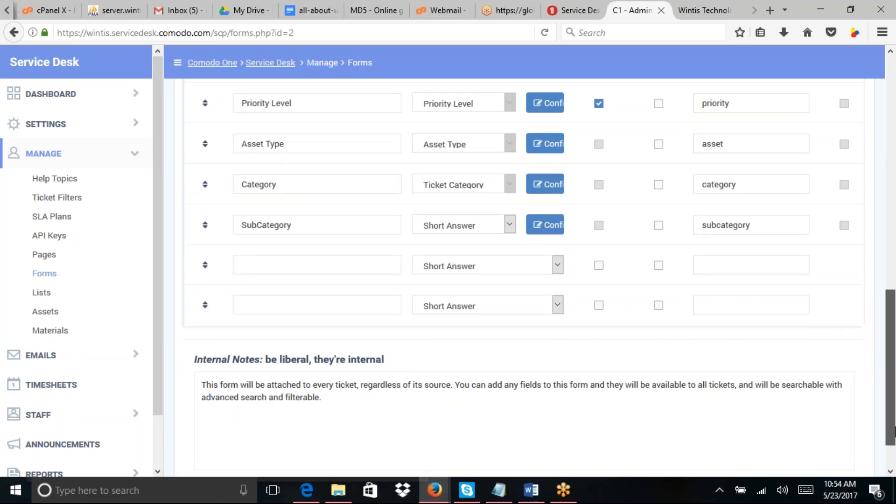
left_click_drag(895, 430, 894, 250)
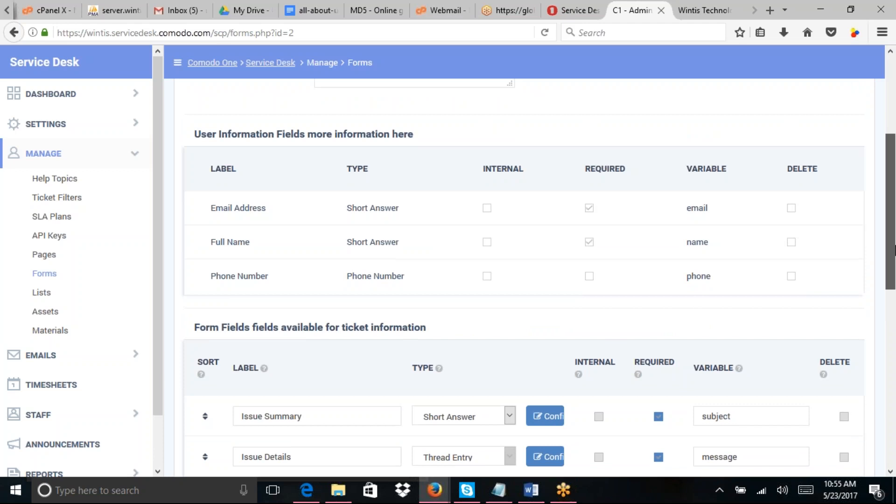
left_click_drag(894, 250, 894, 422)
left_click_drag(894, 452, 893, 418)
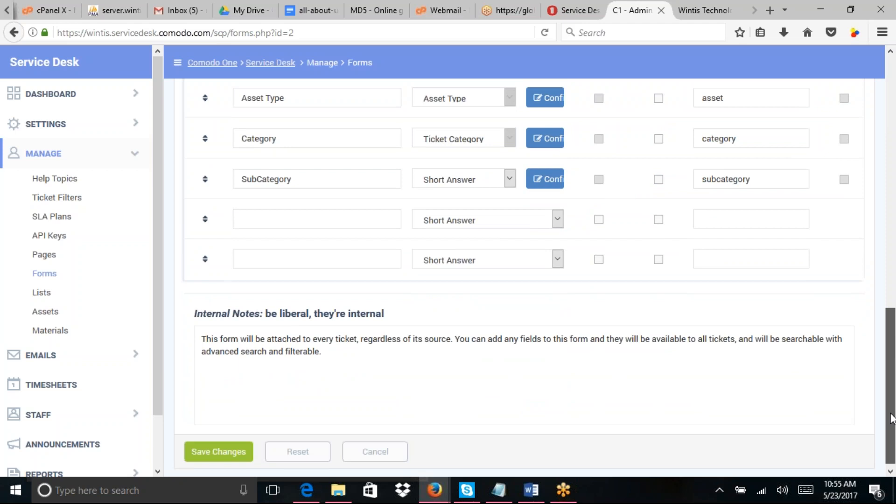
left_click_drag(893, 418, 893, 375)
Step: Fill the first empty field row with label 'Test' and variable name 'test'
left_click(305, 330)
type("Test")
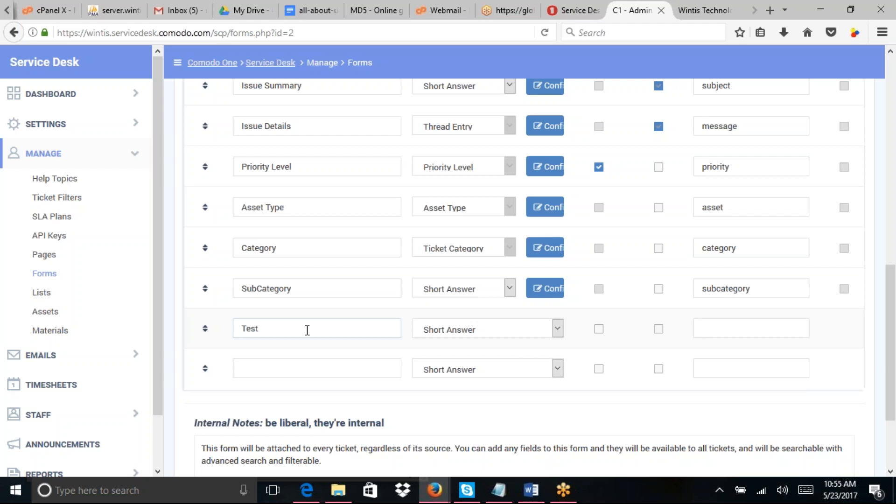
left_click(757, 333)
type("test")
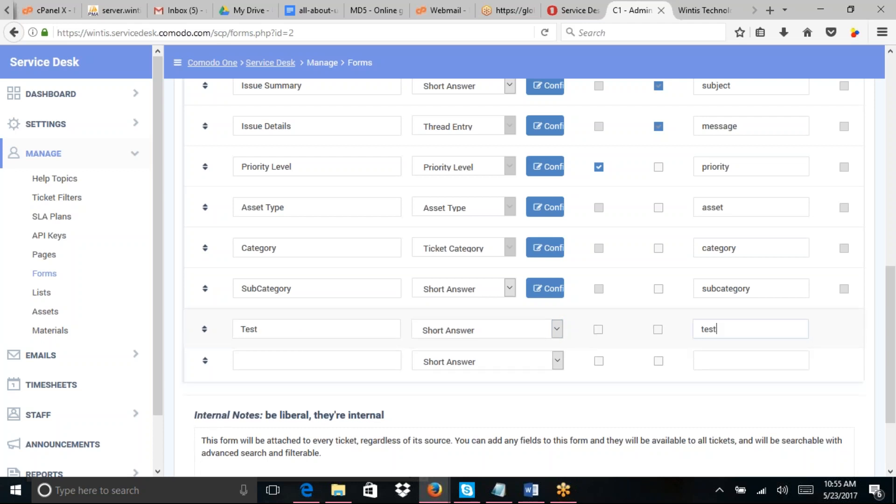
left_click_drag(891, 298, 578, 226)
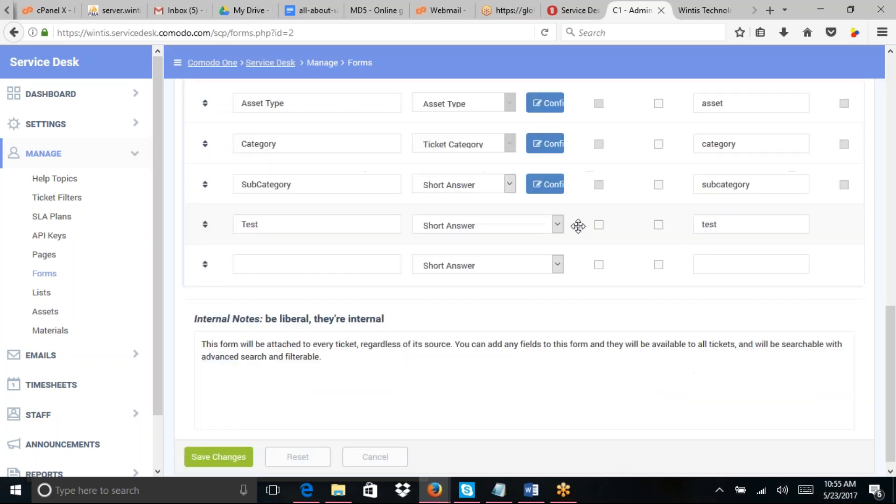
Step: Pick Checkbox from the Test field's Type choices
left_click(558, 226)
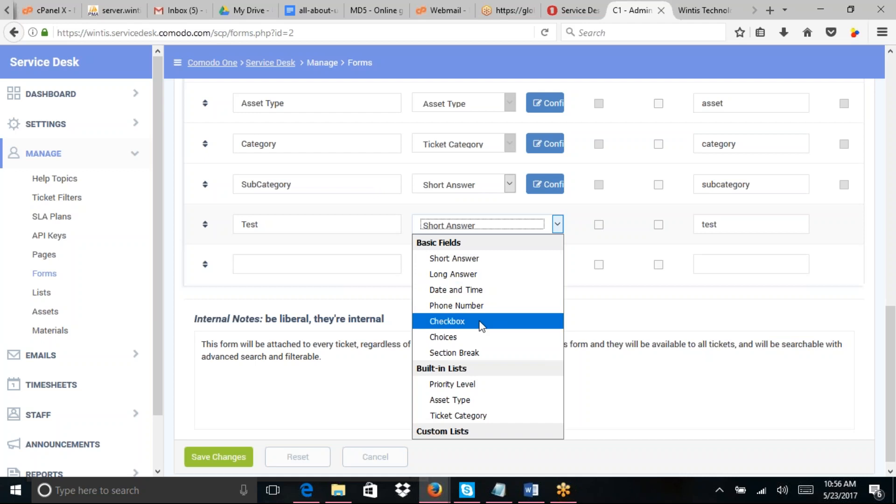
key("Escape")
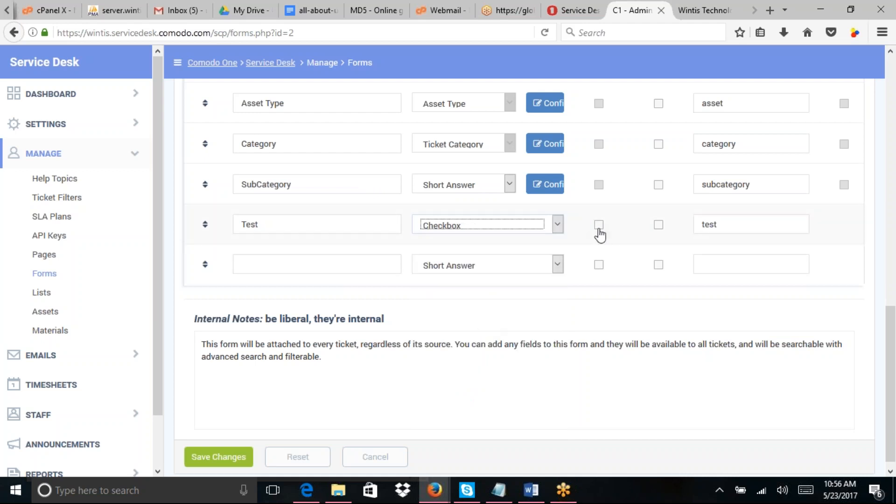
Step: Make the Test field required but not internal, and save the Ticket Details form
scroll(600, 226, "up", 1)
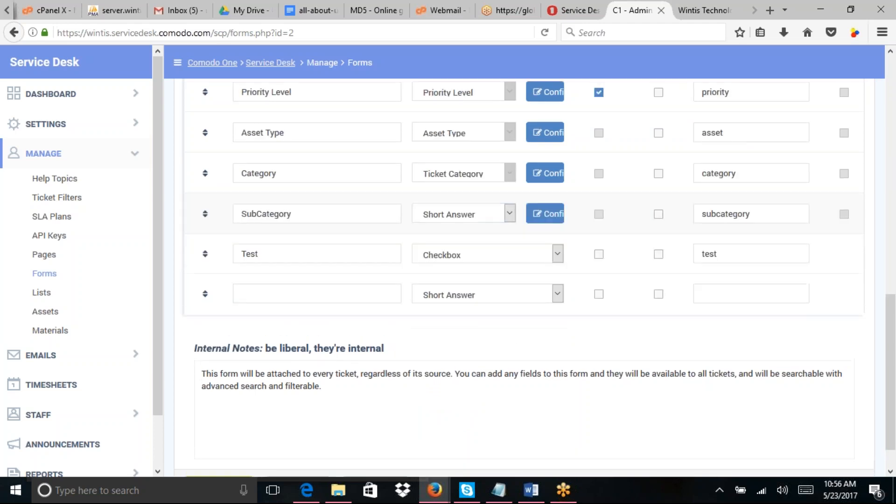
left_click(599, 254)
left_click(659, 254)
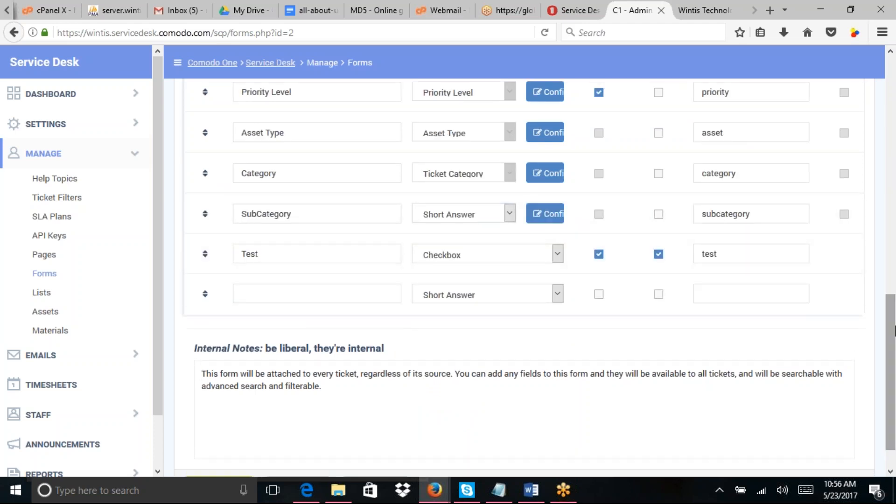
left_click_drag(895, 331, 888, 292)
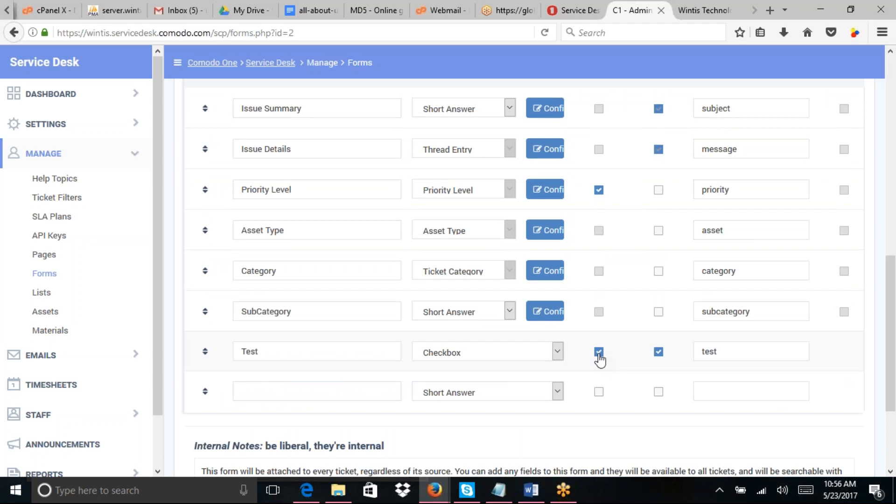
left_click(599, 353)
left_click_drag(894, 350, 894, 382)
left_click(659, 279)
left_click_drag(894, 330, 895, 379)
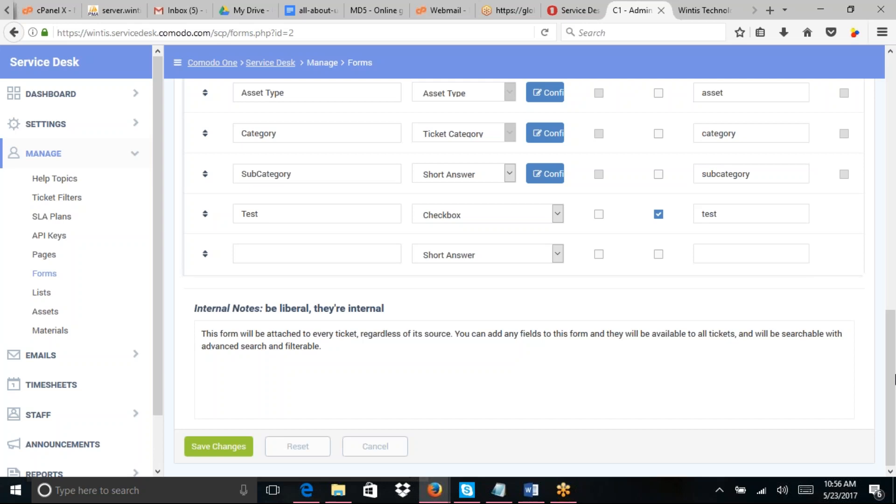
left_click(219, 447)
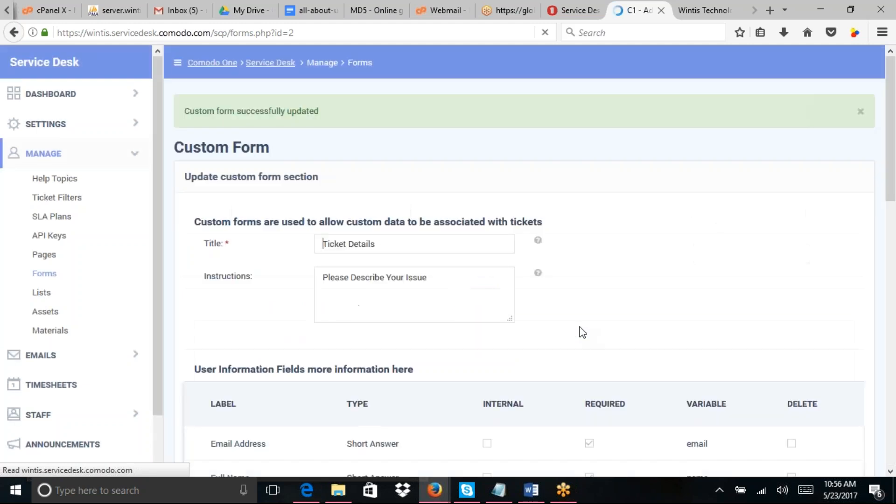
Step: Reload the portal's new-ticket page, keeping the Report a Problem help topic
left_click(700, 10)
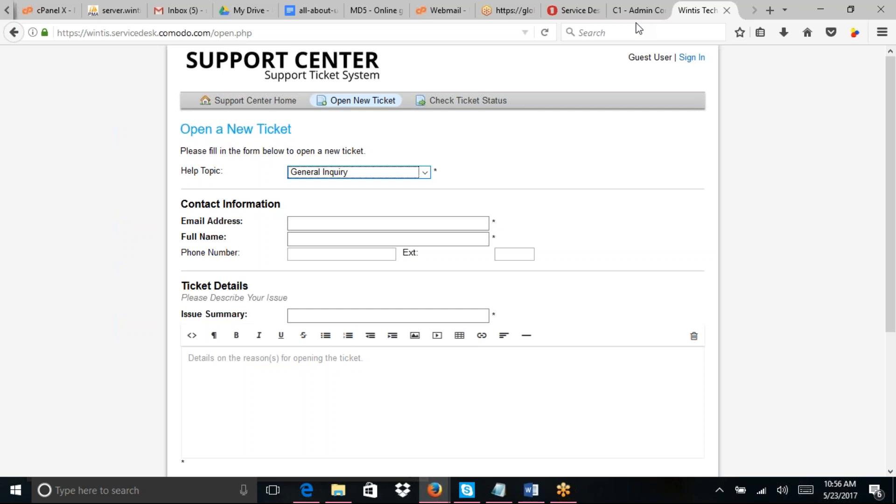
left_click(545, 33)
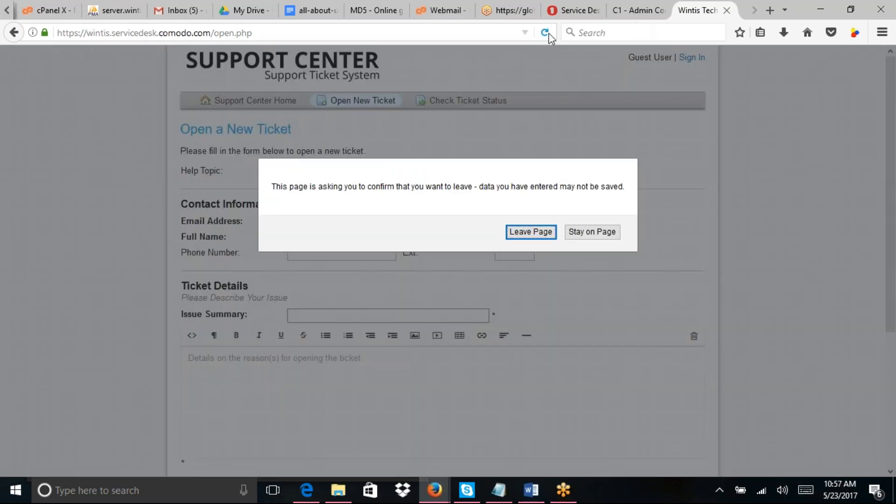
left_click(531, 236)
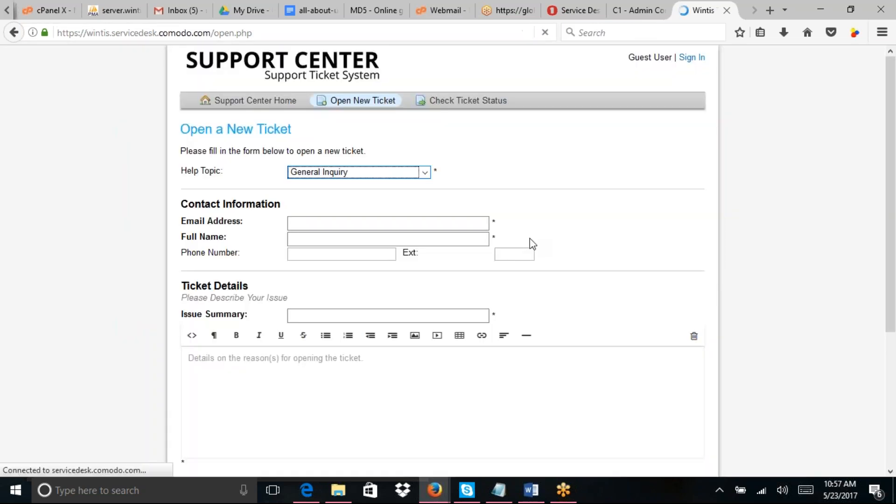
left_click(427, 172)
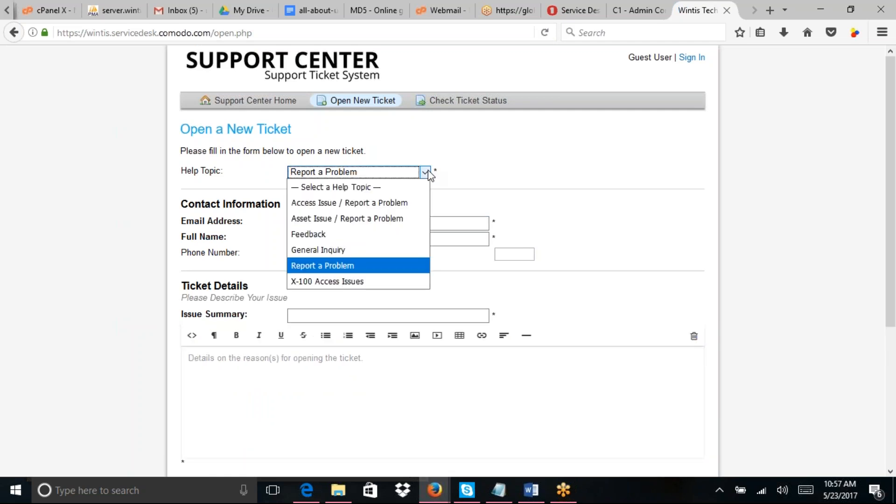
left_click(463, 170)
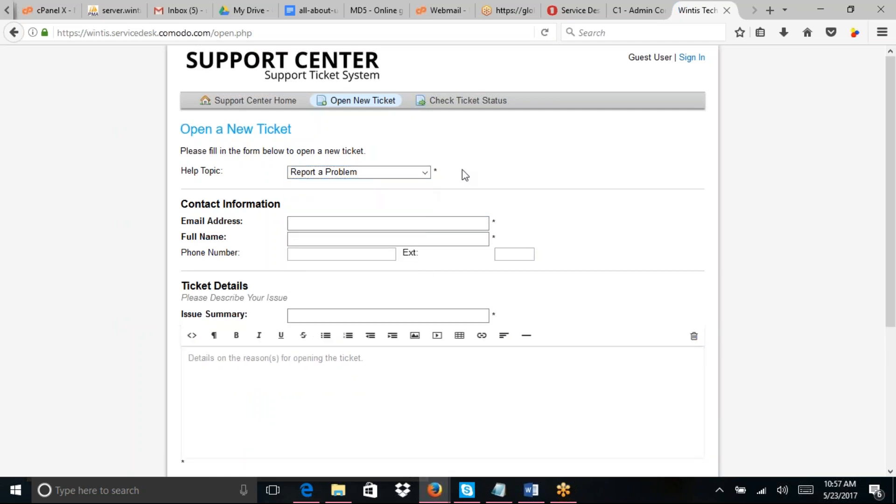
Step: Tick the required Test checkbox, leaving Category unselected
left_click_drag(893, 199, 894, 367)
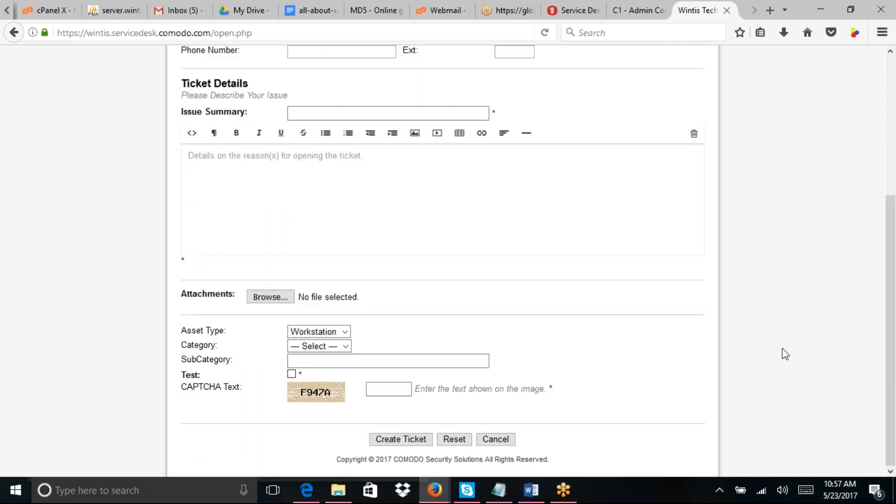
left_click(343, 346)
left_click(371, 326)
left_click(299, 363)
left_click(292, 374)
left_click(318, 362)
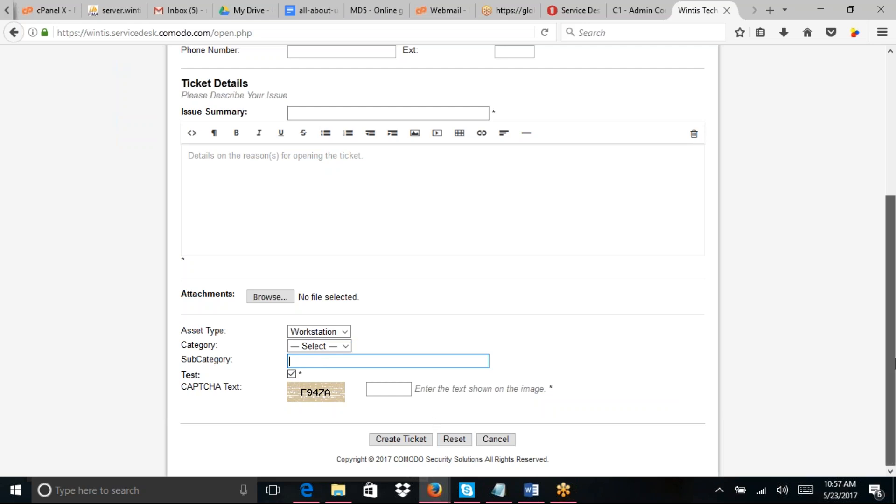
left_click_drag(895, 363, 895, 409)
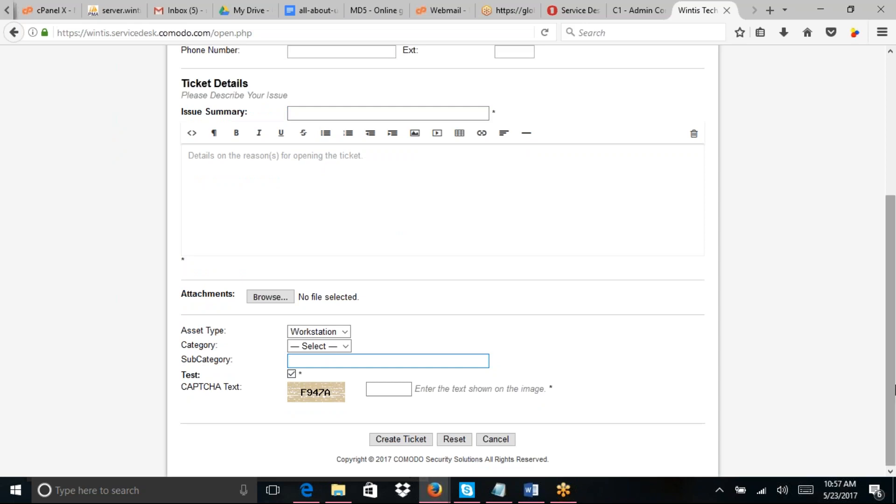
Step: Go to the admin console's Custom Lists page, which has no lists yet
left_click(641, 14)
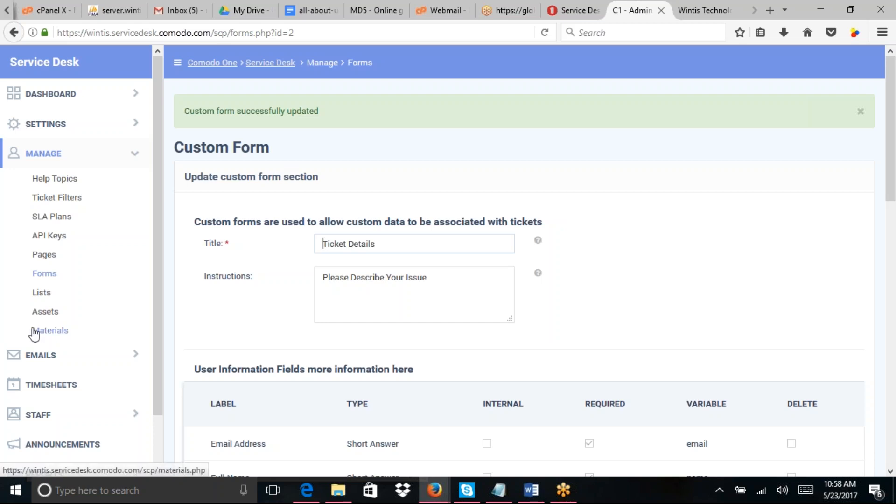
left_click(41, 294)
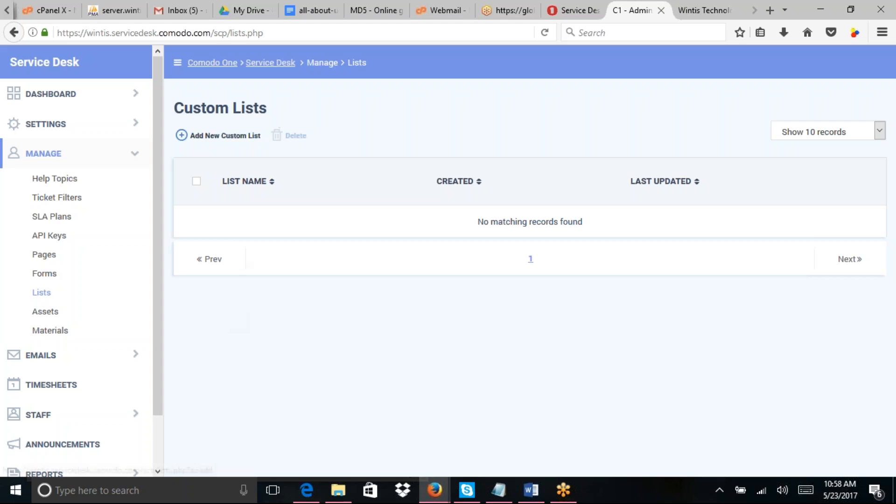
Step: Create a custom list named 'Our Services' with Alphabetical sort order and go to its Items
left_click(225, 136)
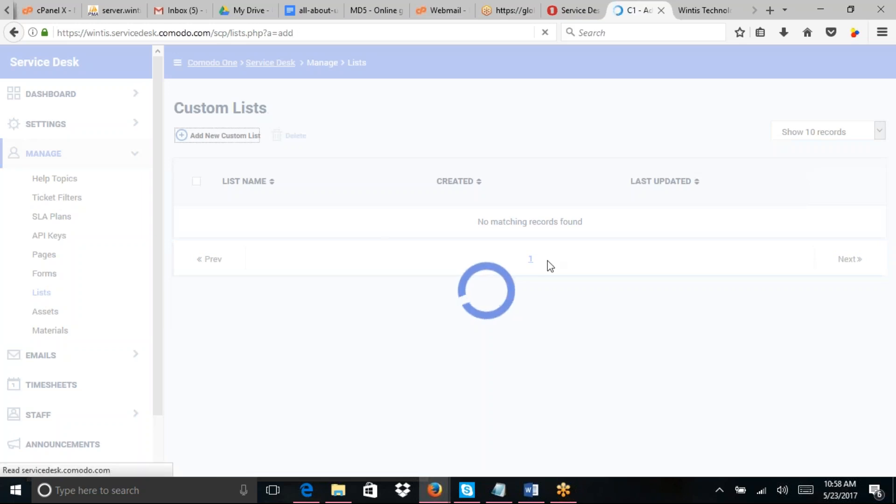
left_click(411, 242)
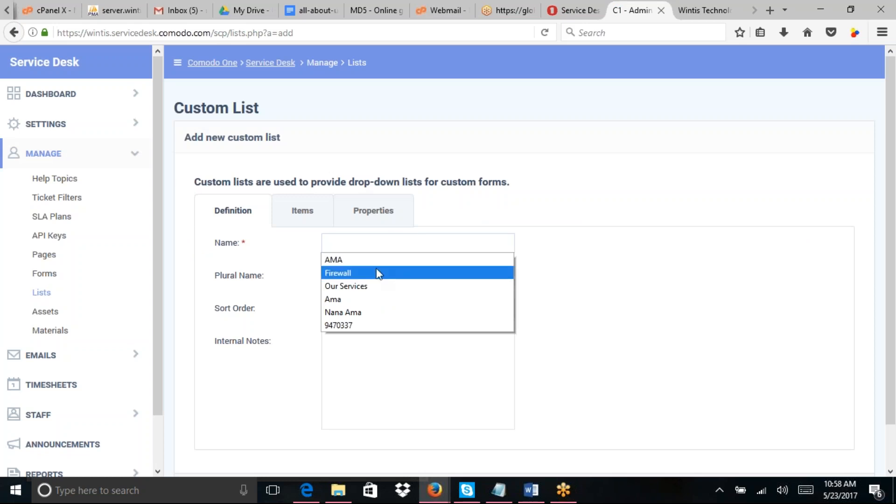
left_click(350, 286)
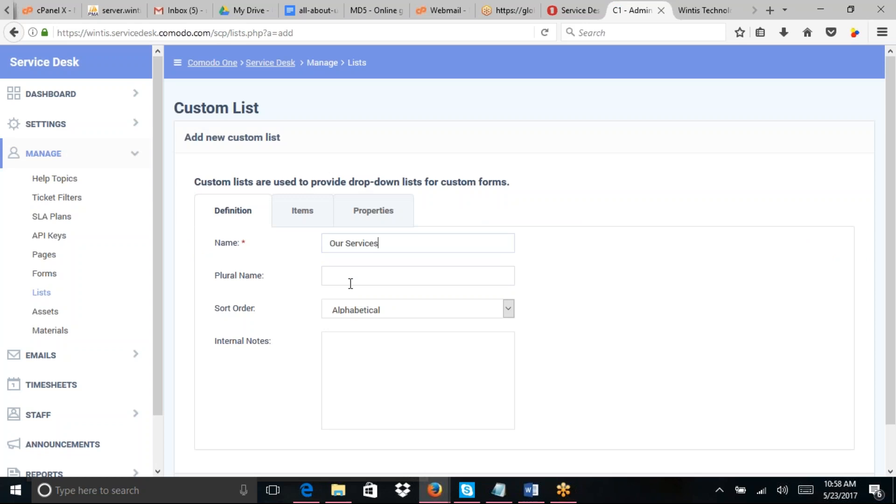
left_click(351, 283)
left_click(405, 311)
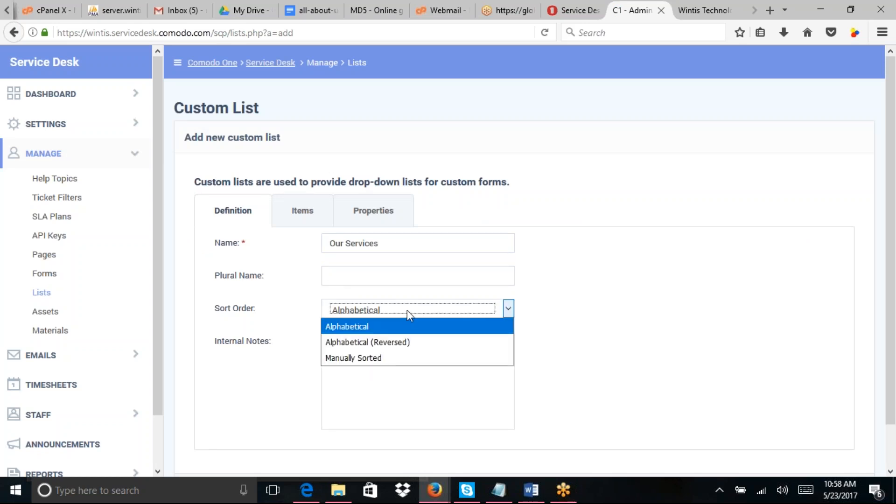
left_click(570, 268)
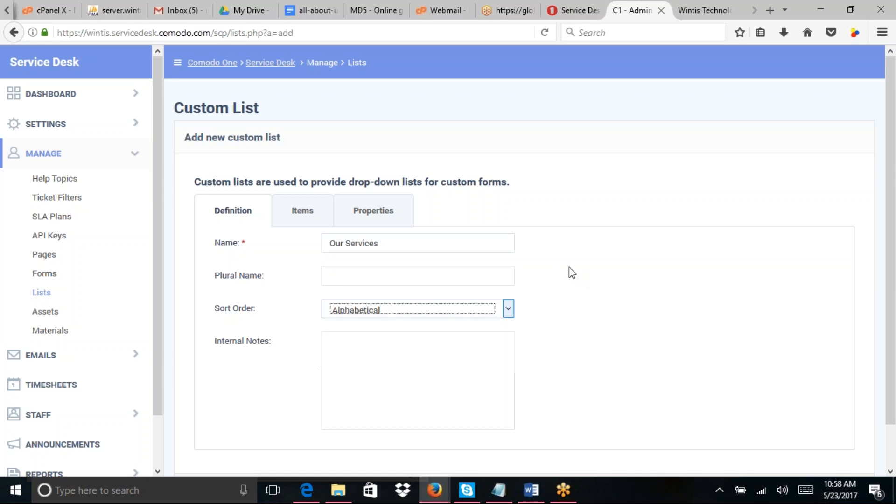
left_click(300, 210)
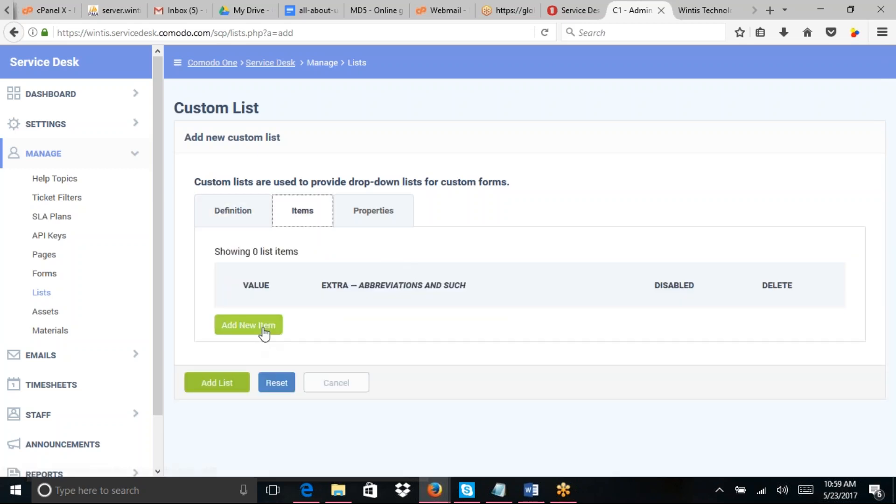
Step: Add the first item to the Our Services list with value 1
left_click(264, 333)
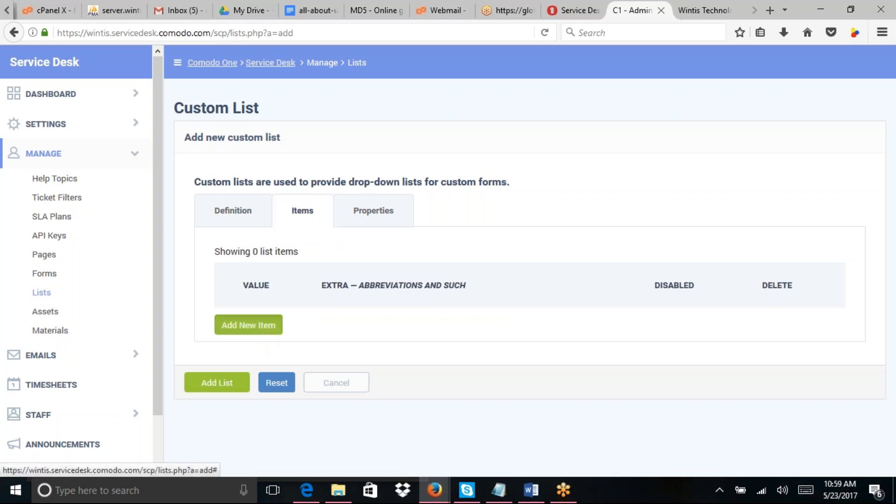
left_click(248, 325)
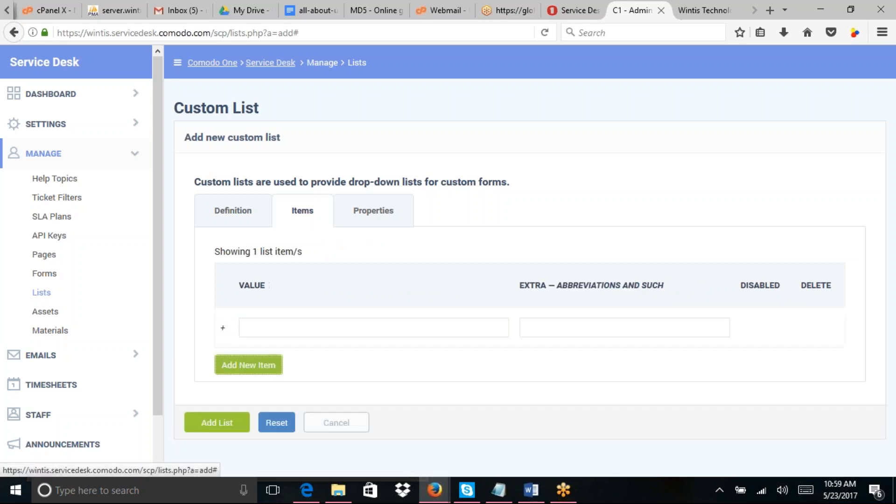
left_click(356, 334)
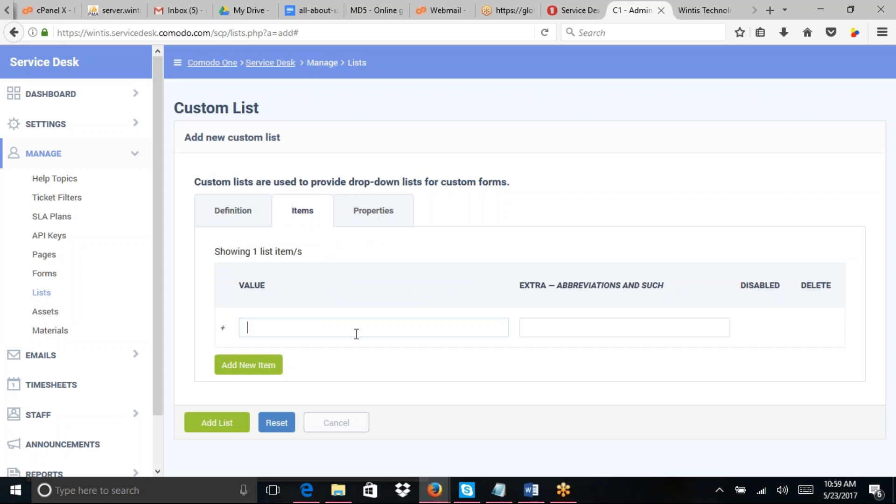
type("123")
key("BackSpace")
key("BackSpace")
Step: Add items 2 and 3 and save the Our Services list
left_click(245, 369)
left_click(248, 367)
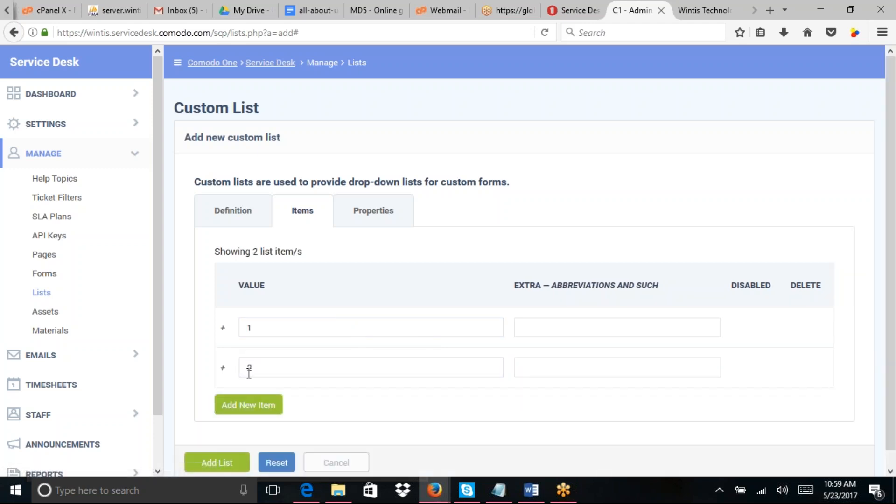
type("2")
left_click(233, 411)
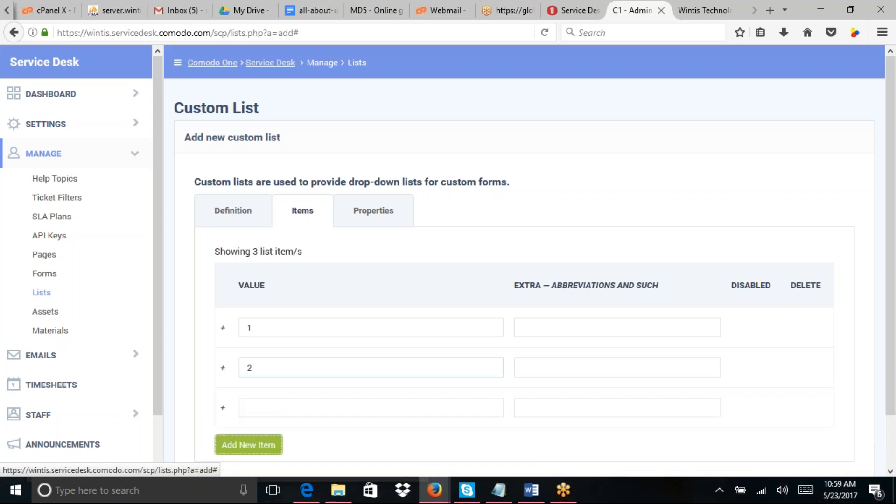
left_click(234, 414)
type("3")
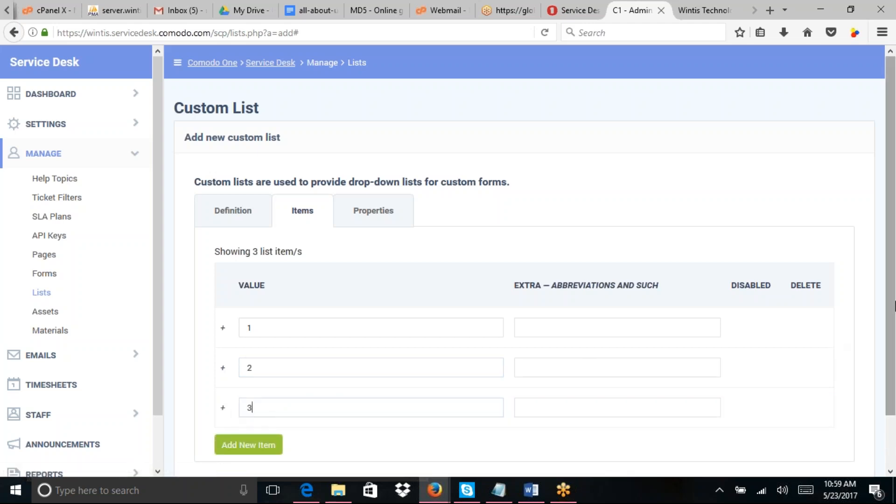
scroll(529, 266, "down", 1)
scroll(530, 266, "down", 1)
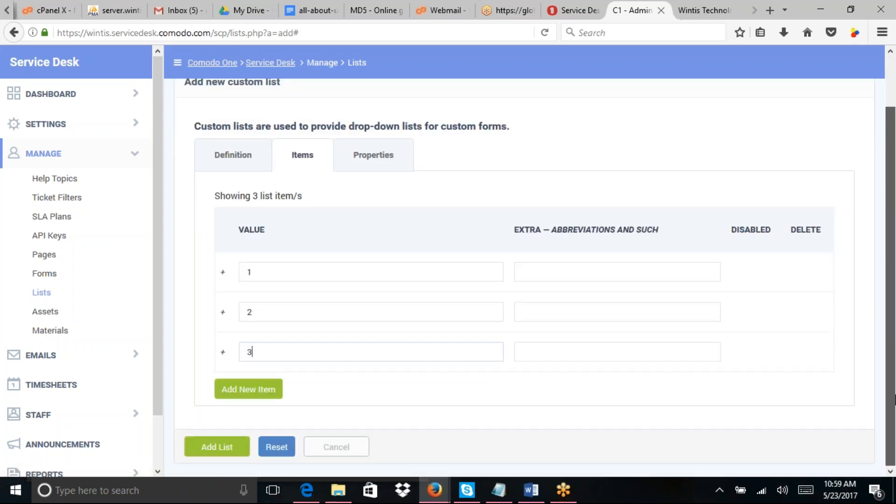
left_click(249, 392)
left_click_drag(895, 299, 895, 380)
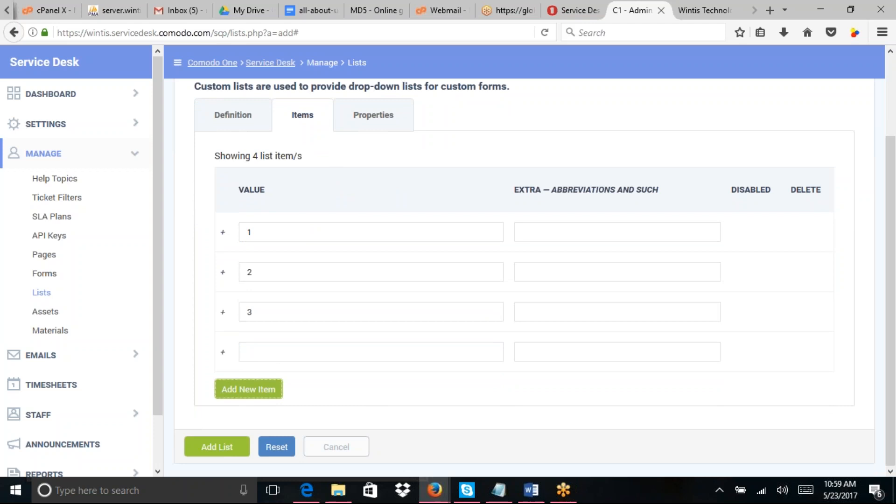
left_click(225, 451)
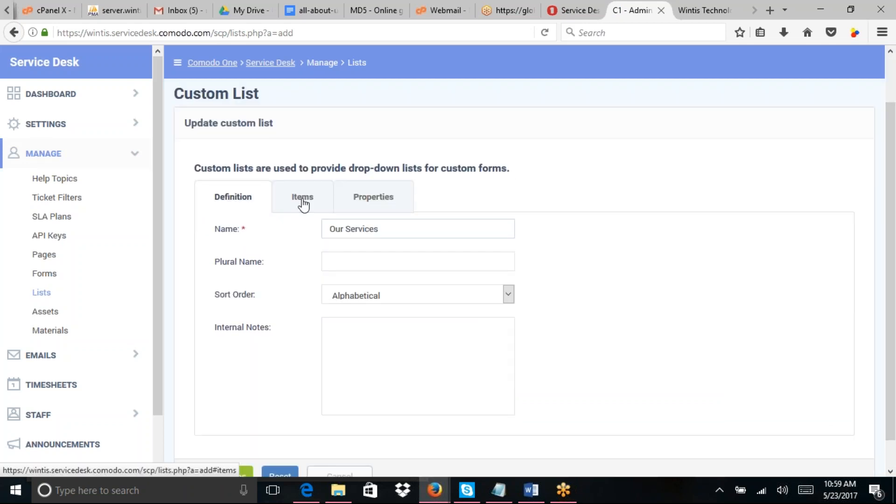
Step: Review the saved list's items, then reload the portal's ticket form
left_click(303, 199)
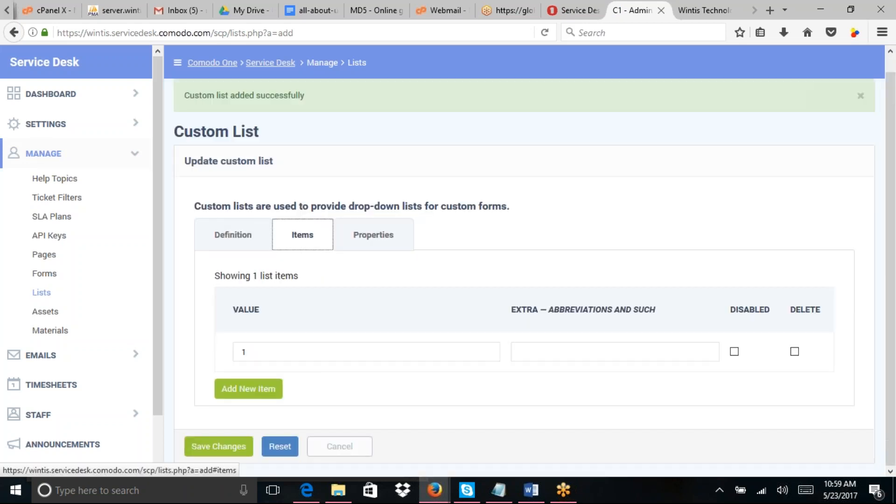
left_click(227, 237)
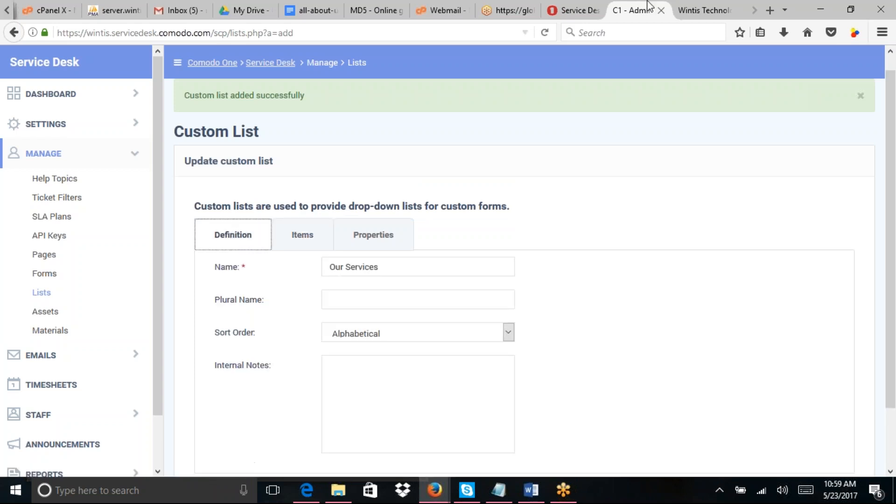
left_click(696, 10)
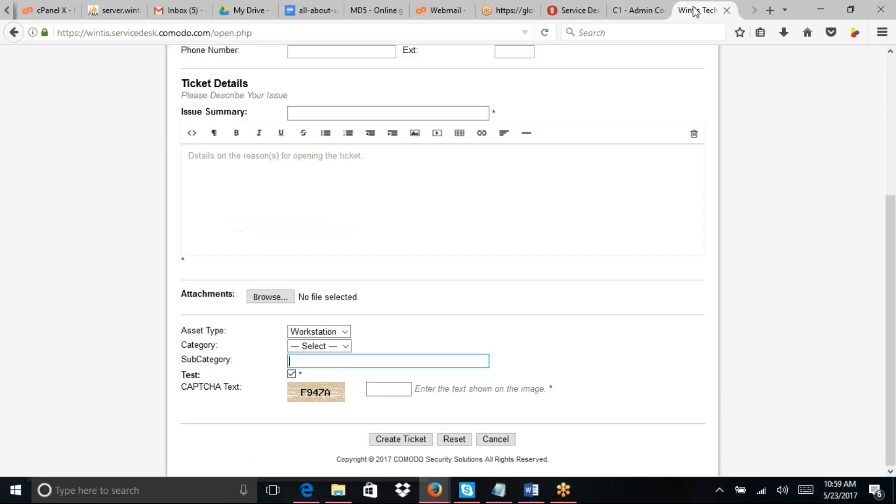
left_click(546, 33)
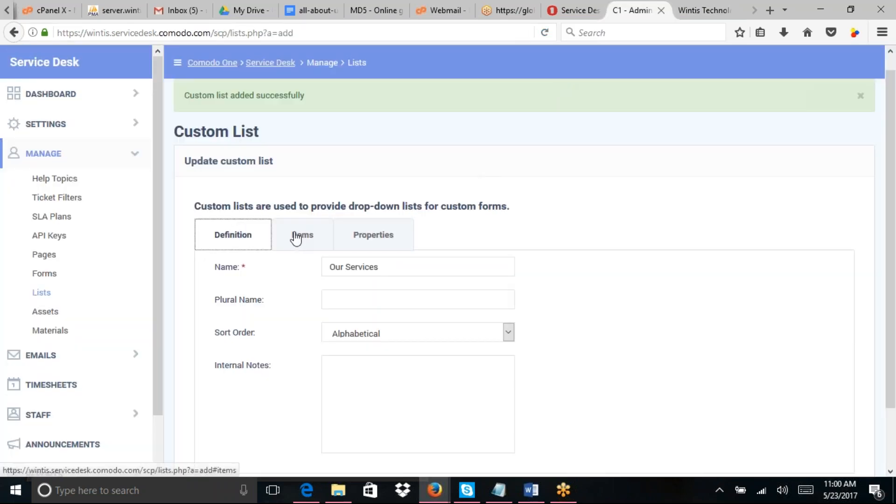
Step: Re-add items 2 and 3 to the saved Our Services list and save it
left_click(297, 238)
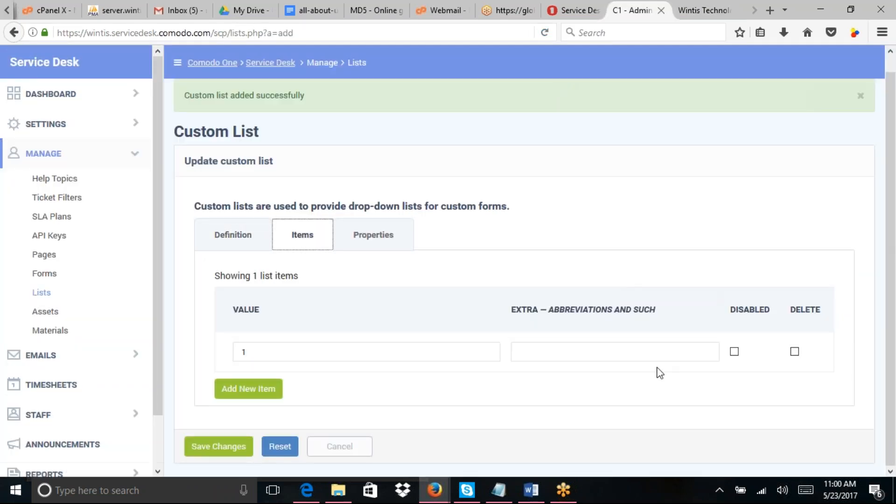
left_click(279, 388)
left_click(262, 413)
type("2")
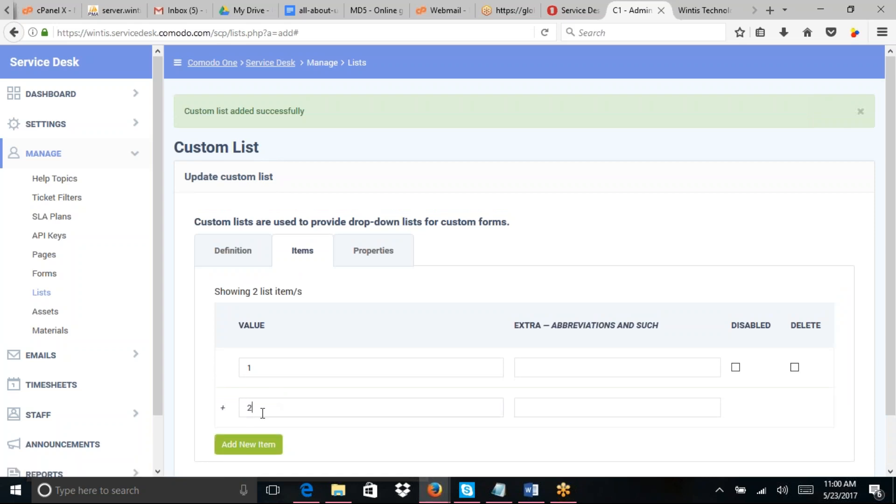
left_click(250, 442)
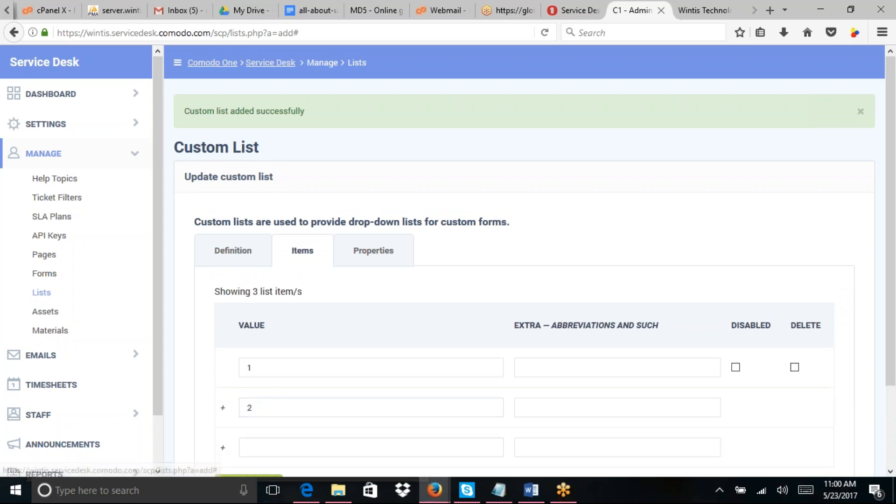
left_click(286, 441)
type("3")
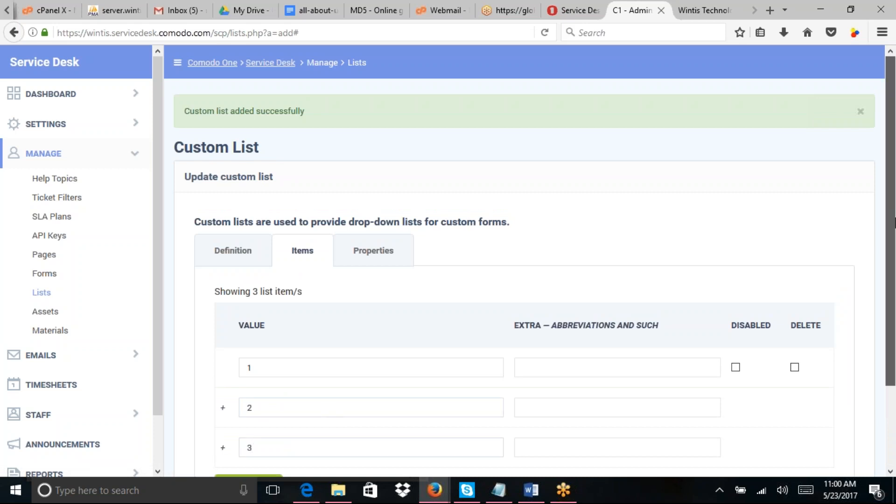
left_click_drag(894, 223, 894, 351)
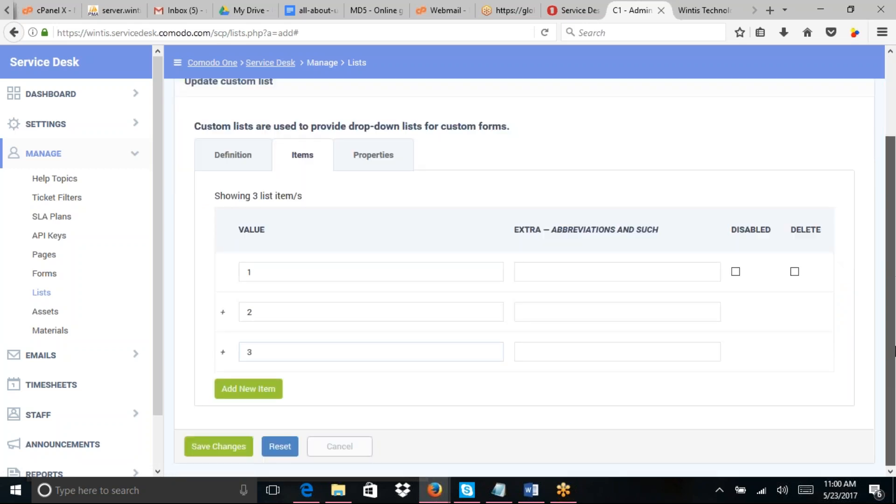
left_click(224, 449)
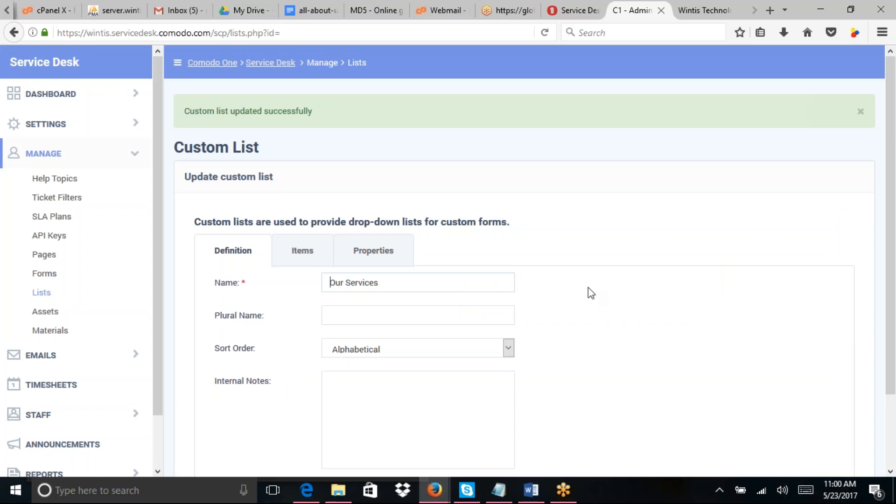
Step: Add item 3 to the list again and save the changes
left_click(302, 250)
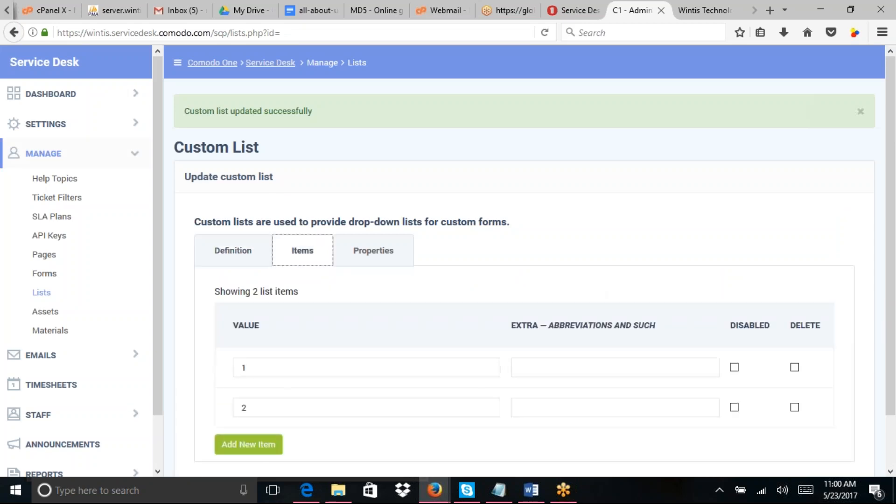
left_click(258, 444)
type("3")
scroll(894, 327, "down", 1)
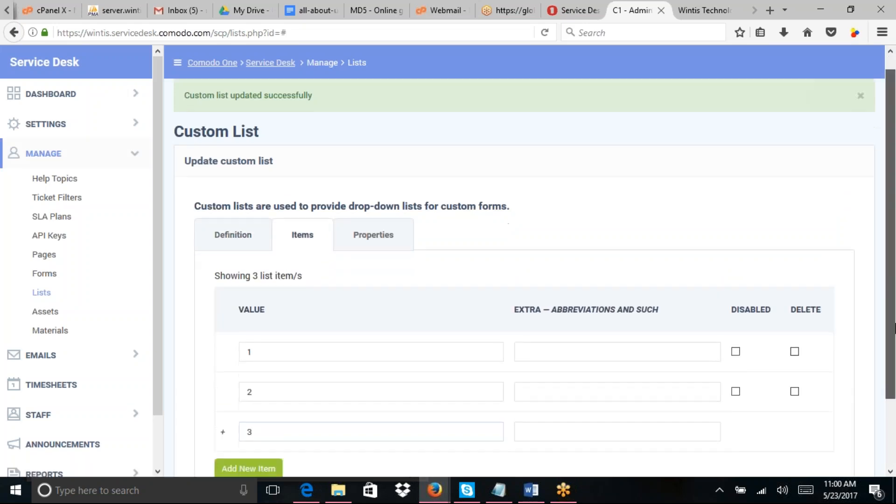
scroll(894, 327, "down", 3)
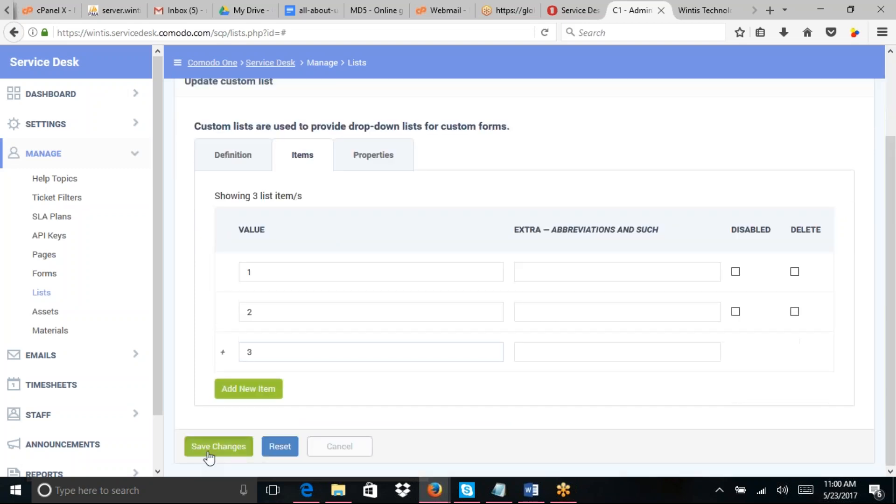
left_click(208, 451)
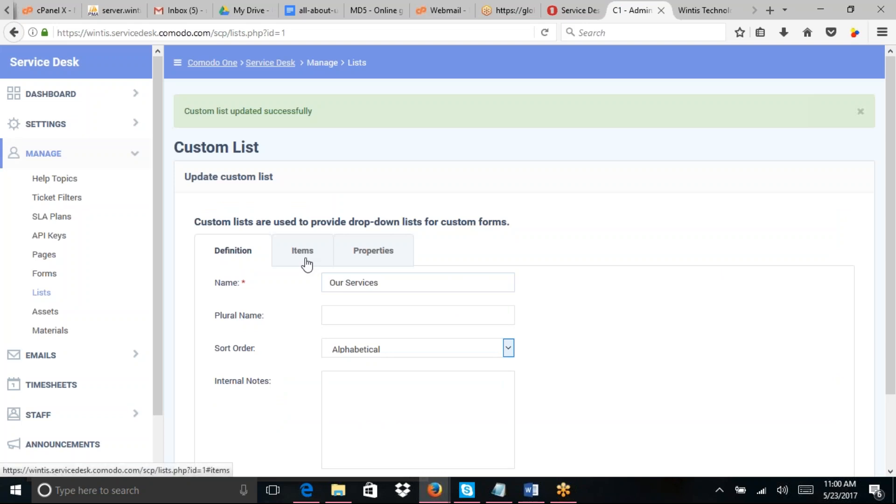
Step: Confirm the list holds items 1, 2 and 3, then go to the portal ticket form
left_click(306, 260)
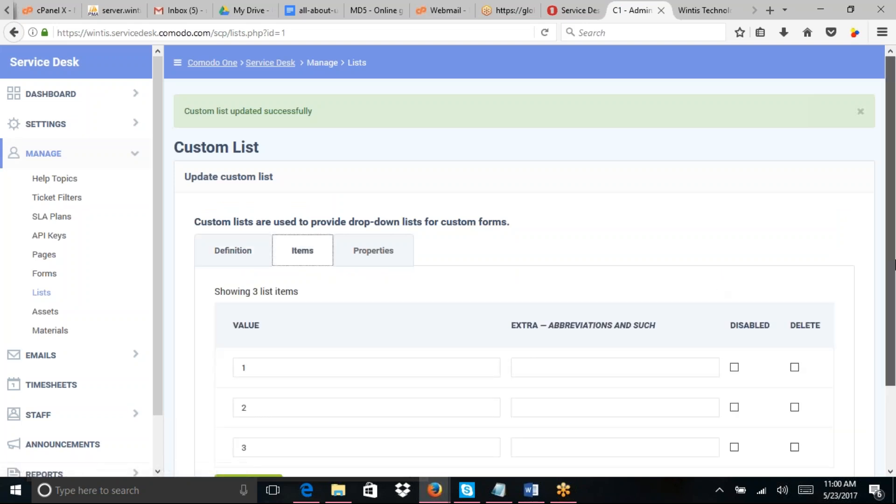
scroll(894, 334, "down", 2)
scroll(684, 235, "down", 2)
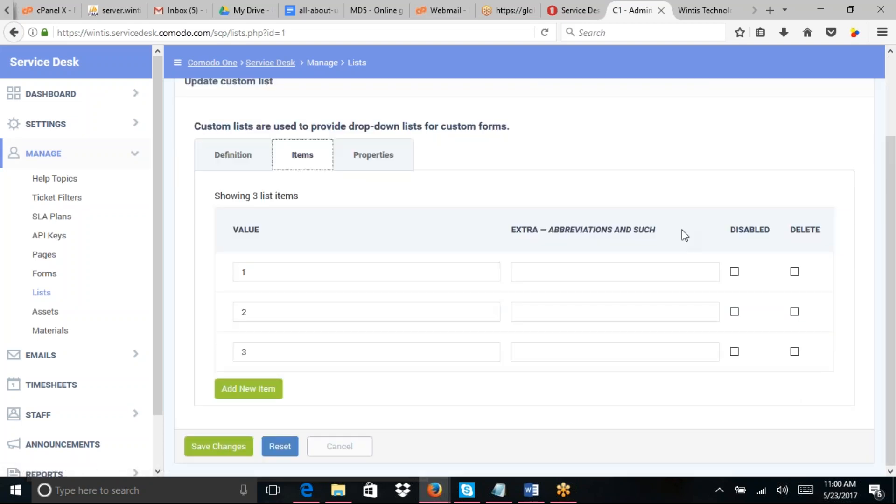
left_click(688, 5)
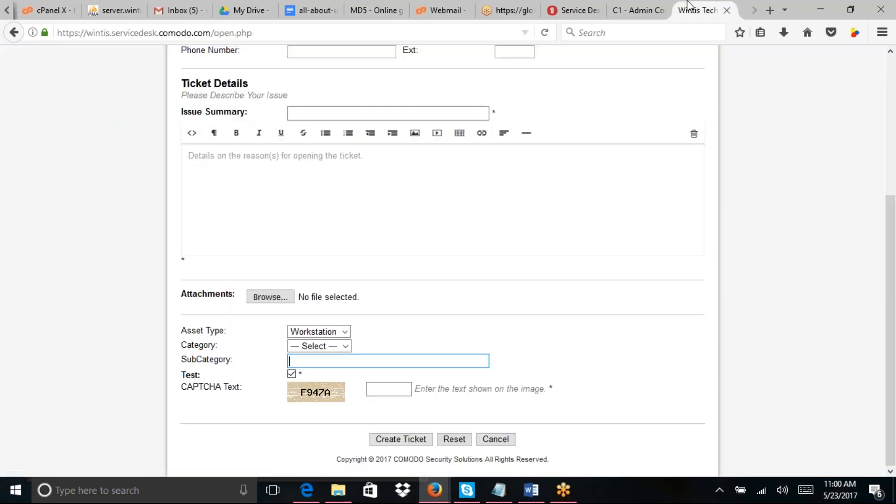
Step: Reload the portal ticket form, then open the admin console's Custom Forms page
left_click(547, 33)
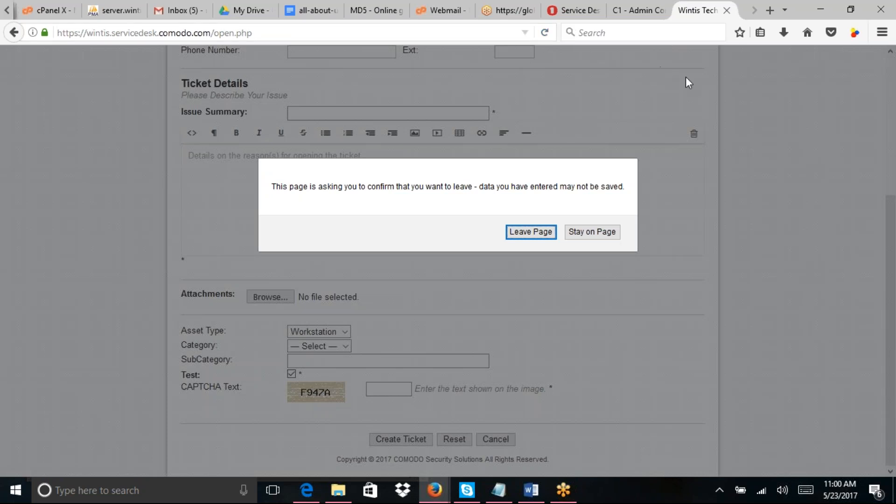
left_click(637, 10)
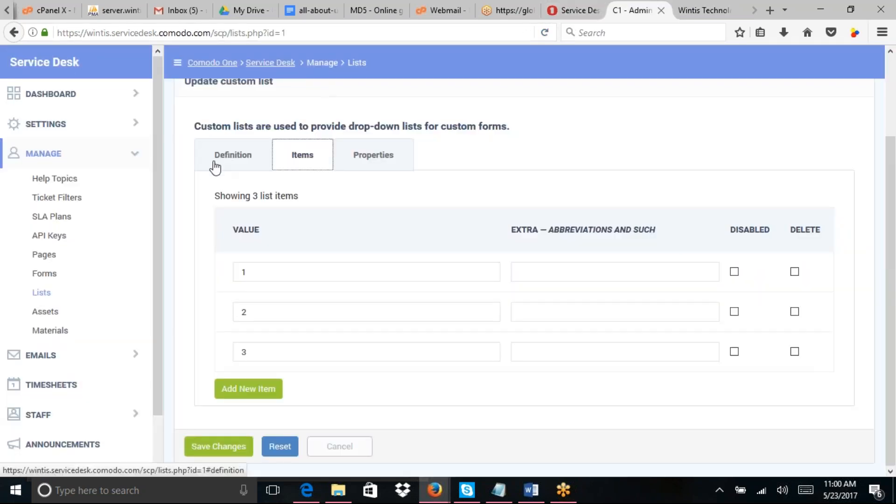
left_click(52, 276)
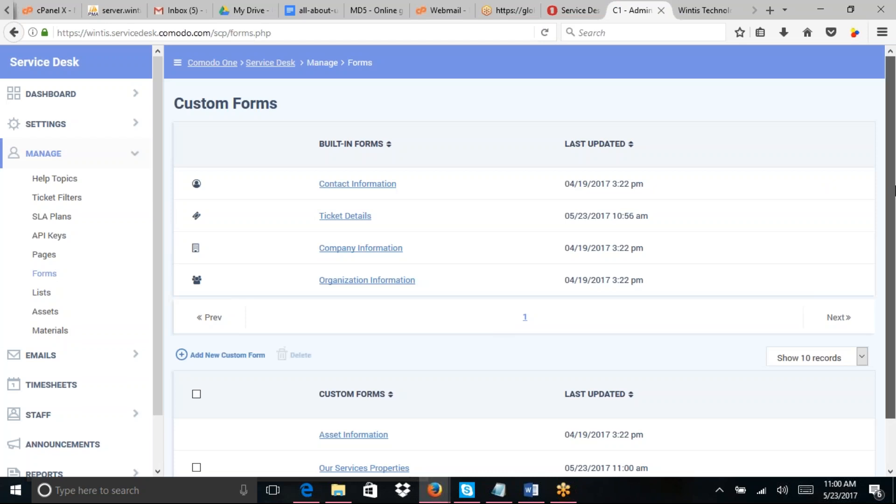
left_click_drag(895, 187, 895, 191)
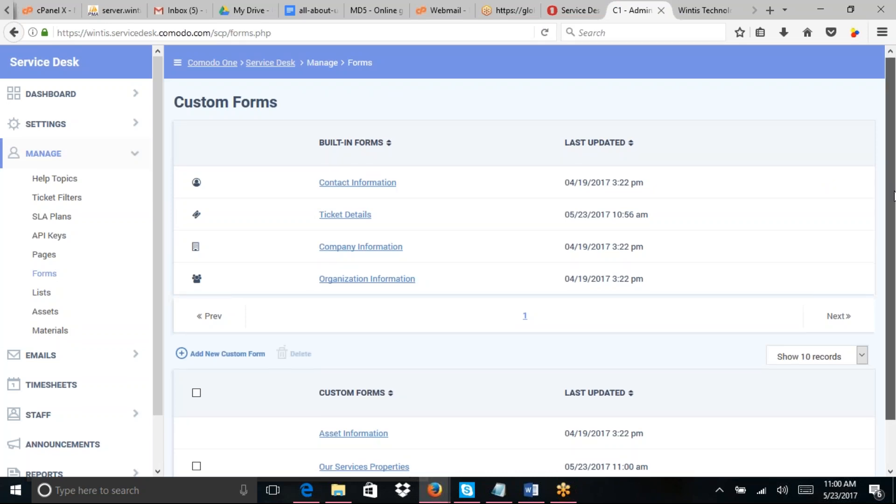
left_click_drag(895, 196, 894, 329)
Step: In Ticket Details, change the Test field's type to the Our Servicess list and save
left_click(346, 176)
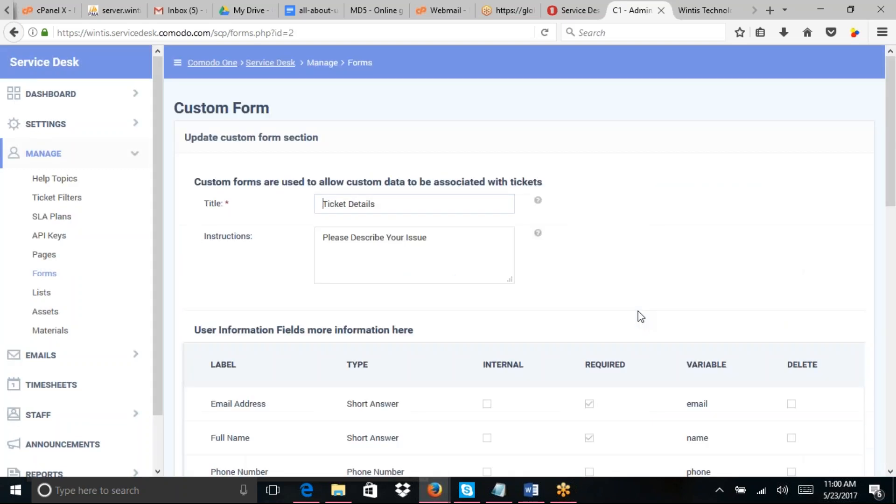
left_click_drag(888, 212, 894, 458)
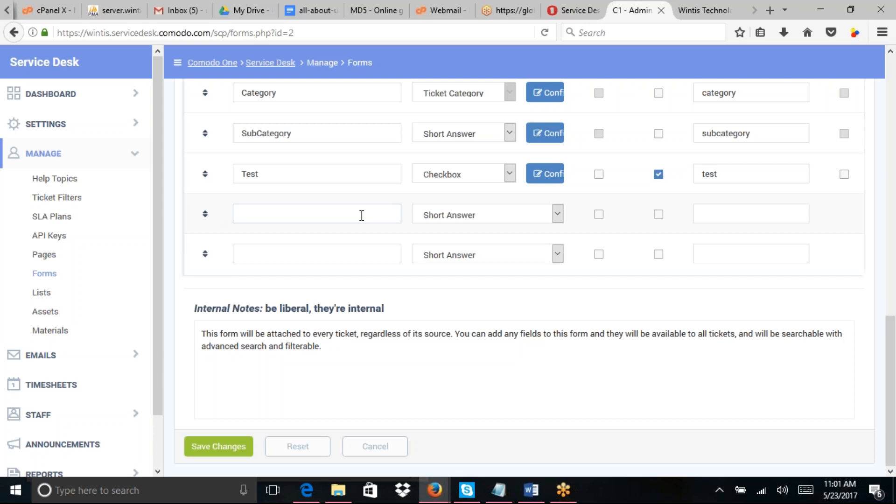
left_click(497, 218)
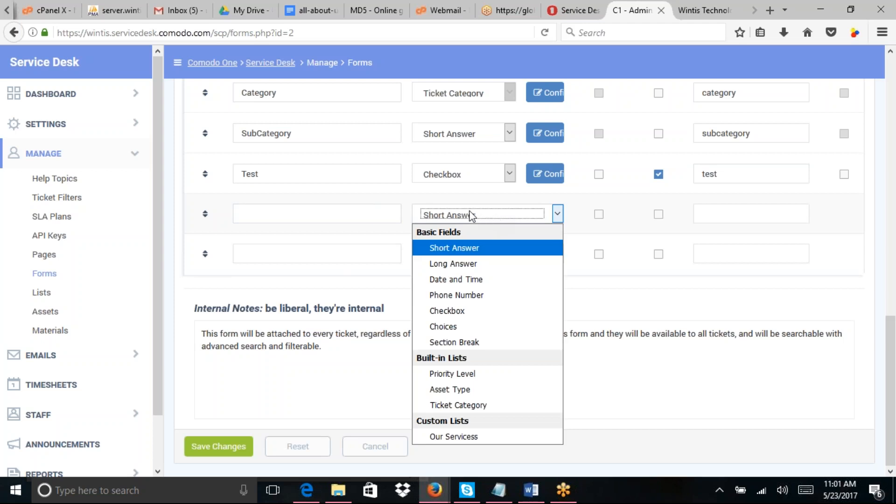
left_click(385, 211)
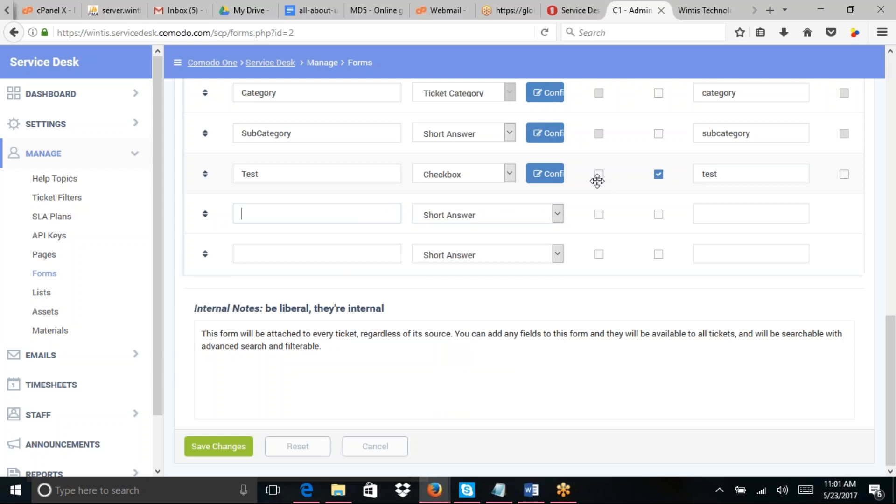
left_click(510, 174)
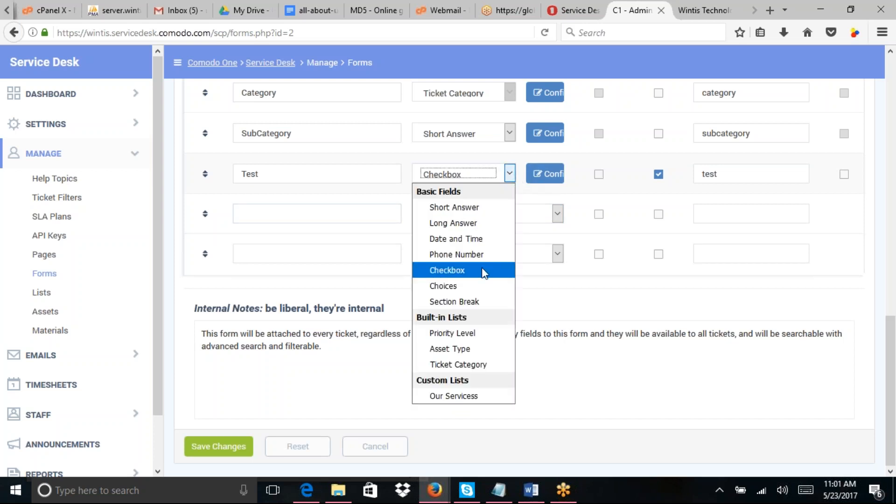
left_click(456, 397)
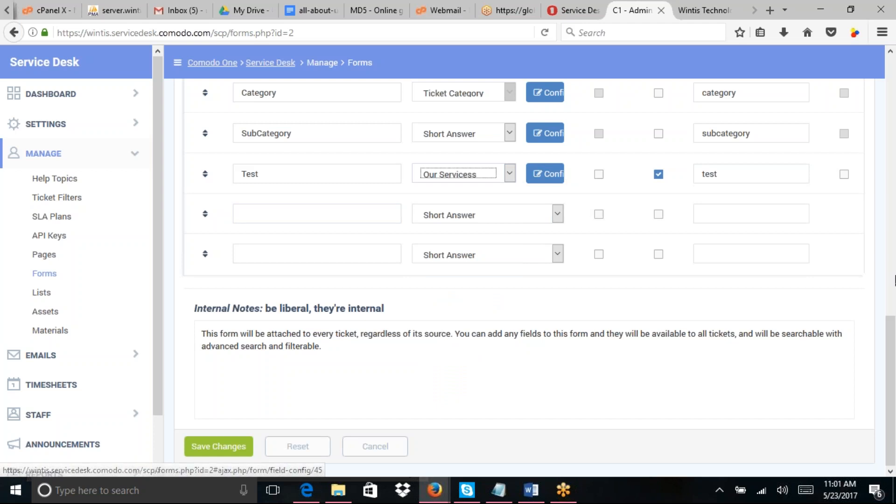
left_click(229, 453)
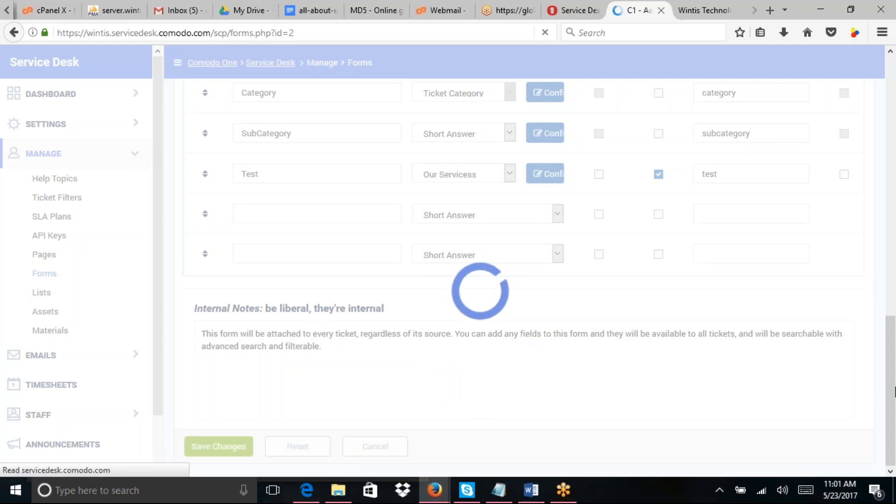
left_click_drag(895, 117, 895, 287)
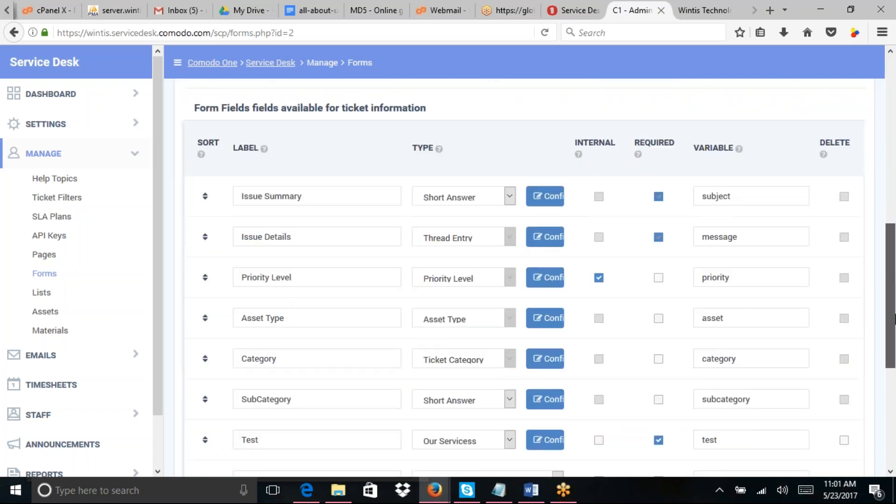
left_click_drag(894, 319, 895, 403)
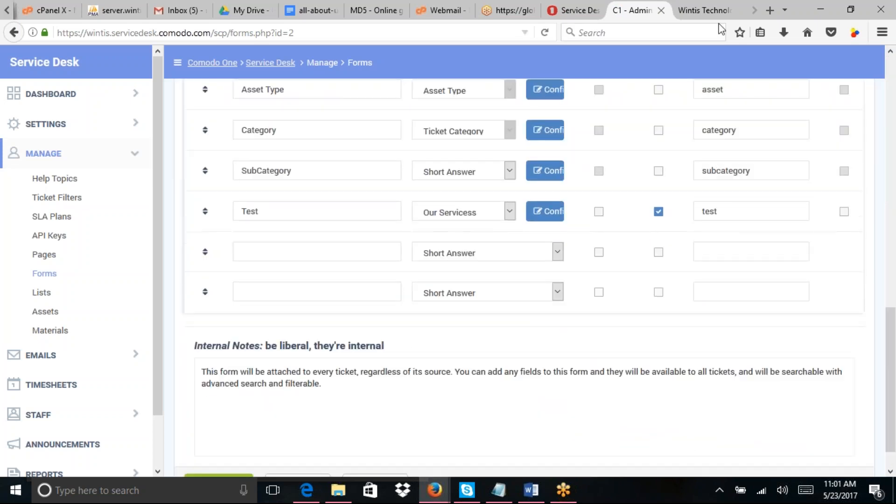
Step: Reload the portal form to see Test offer 1, 2, 3, then open the admin Assets page
left_click(696, 10)
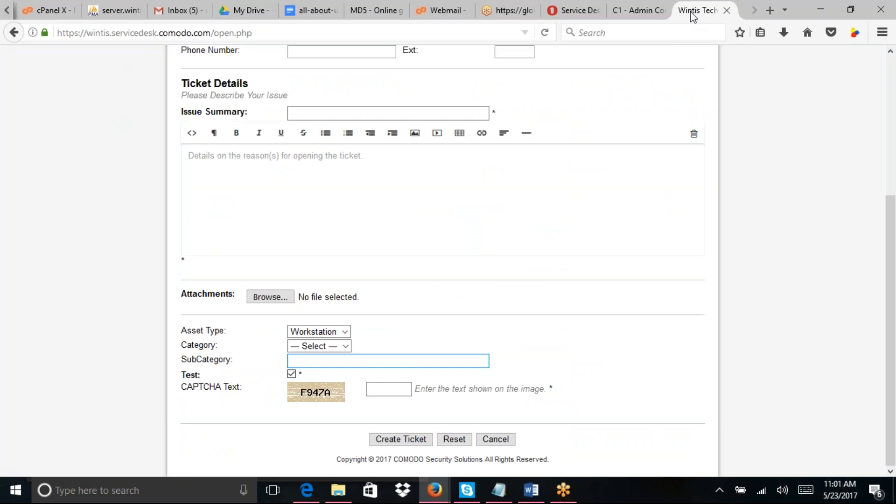
left_click(545, 33)
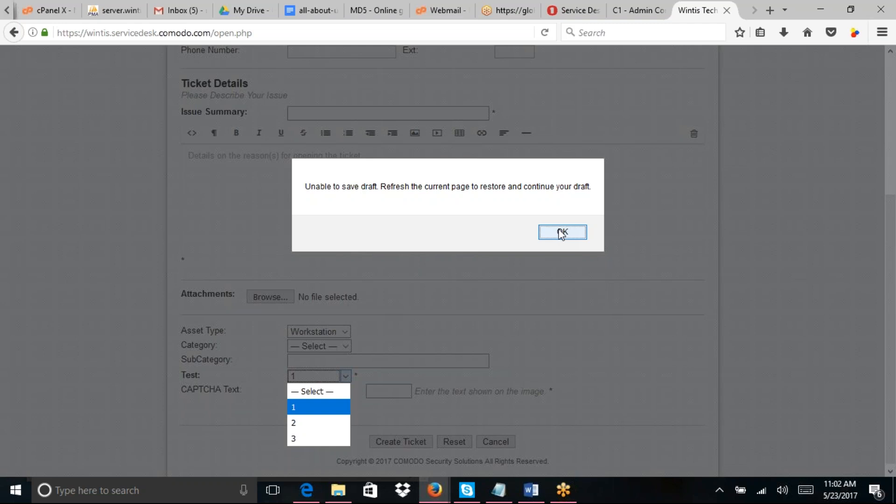
left_click(561, 233)
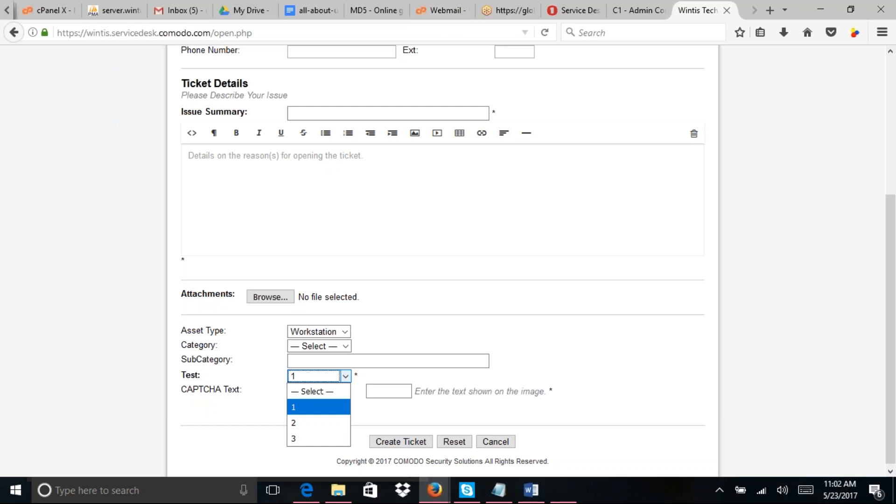
left_click(624, 11)
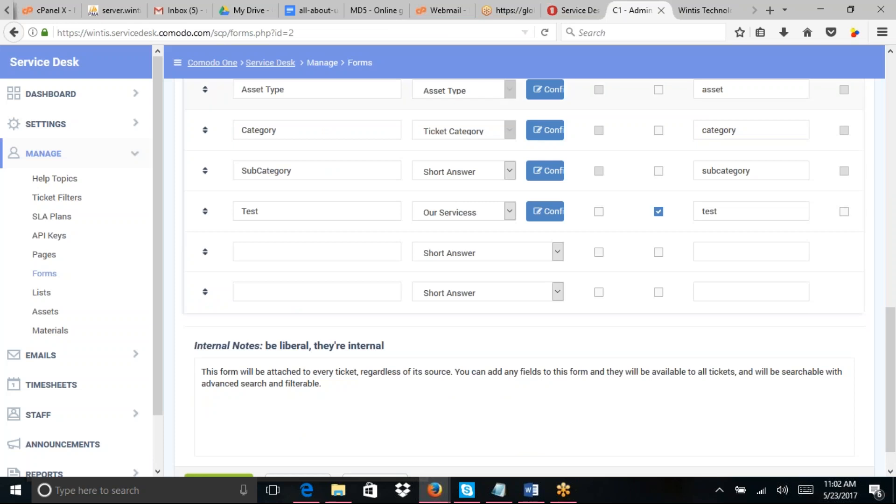
left_click(45, 312)
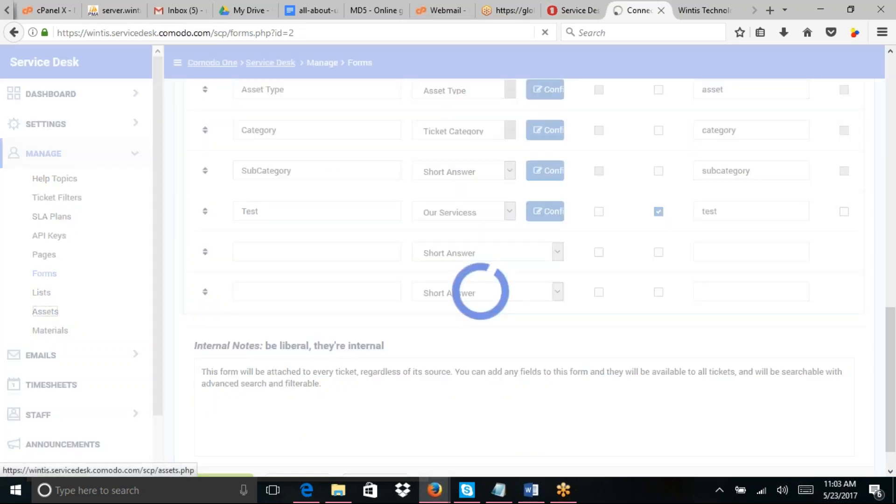
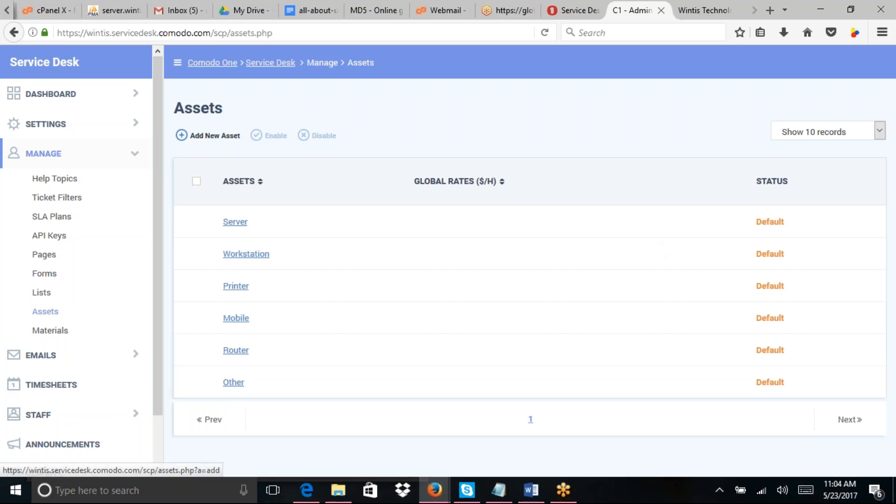
Step: Open Add New Asset, then switch to the Materials list showing Toll, Mileage and Meal
left_click(215, 135)
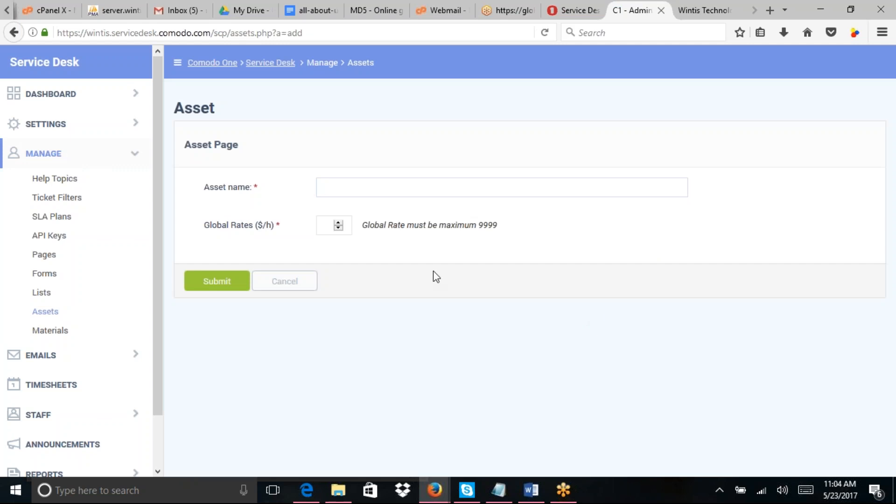
left_click(54, 331)
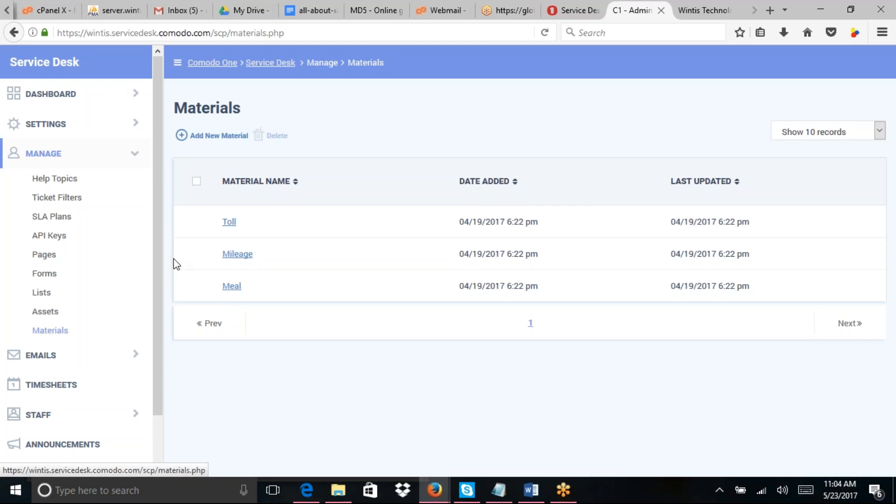
Step: Review the Toll material, return to Materials, and expand the Emails section
left_click(229, 223)
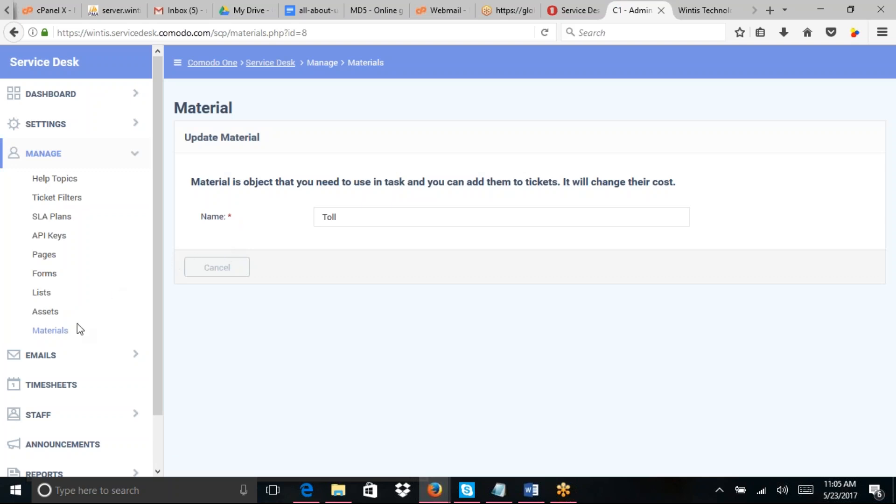
left_click(65, 333)
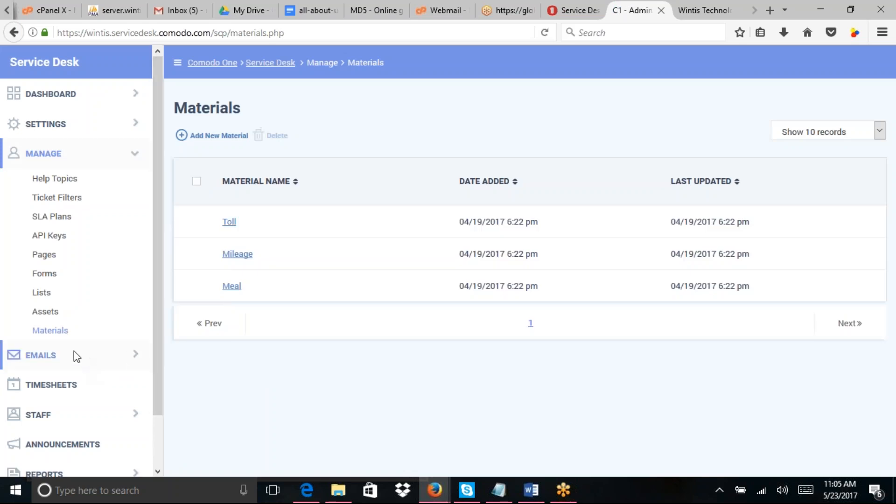
left_click(41, 357)
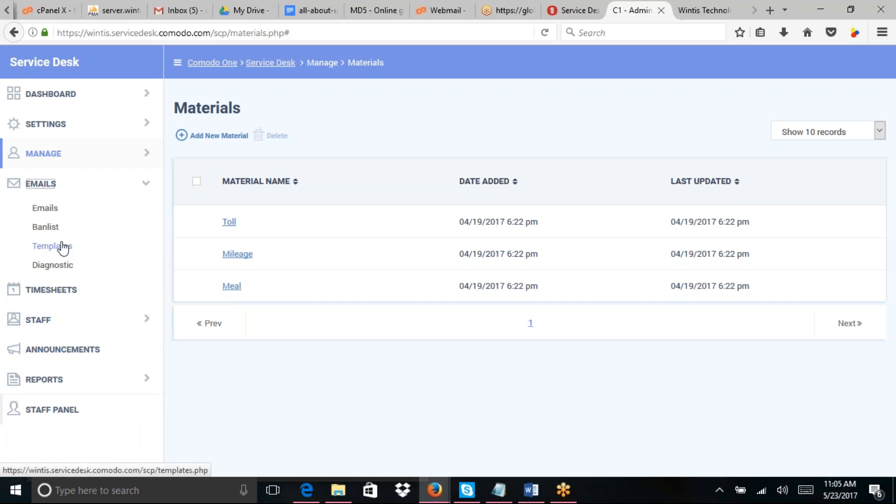
Step: Start a new email entry and enter the company helpdesk address
left_click(45, 208)
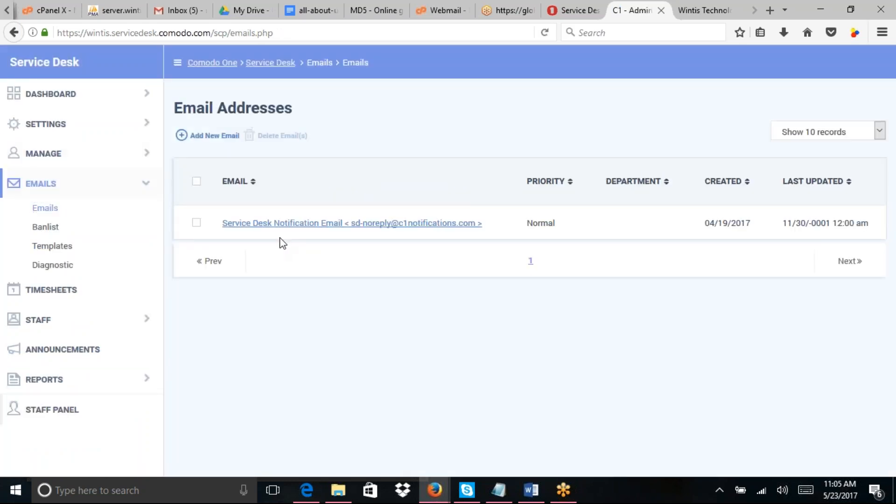
left_click(216, 137)
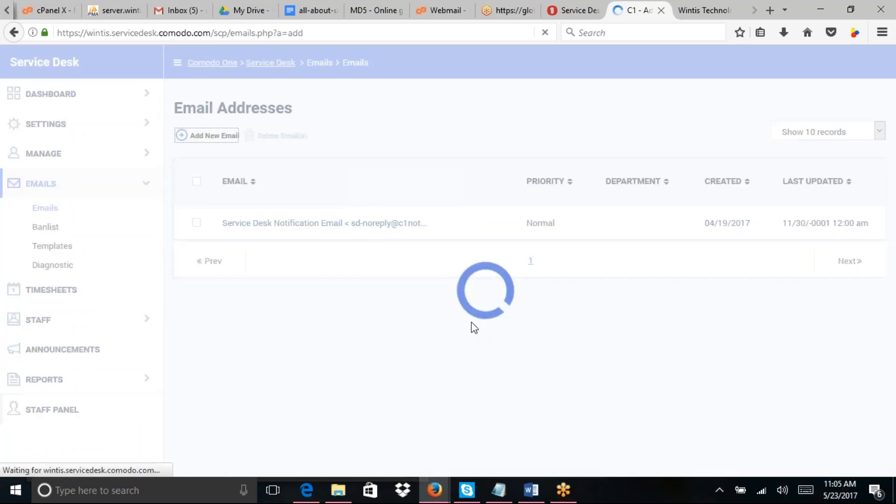
left_click(412, 220)
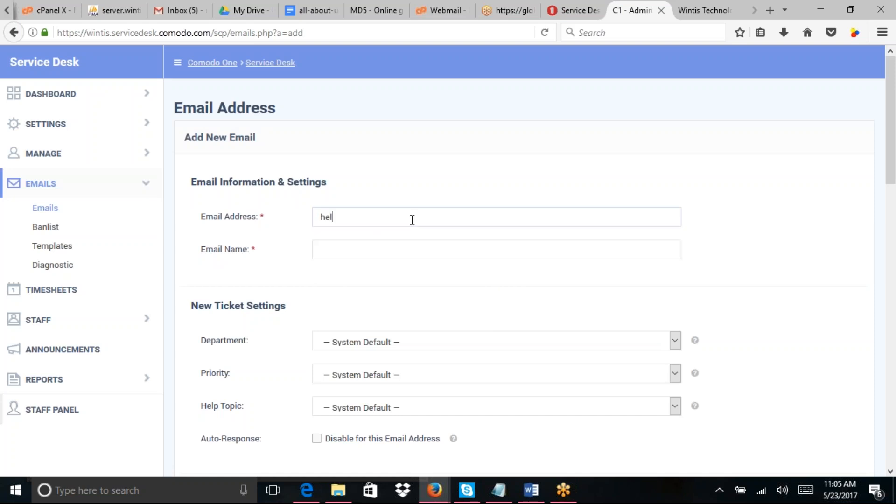
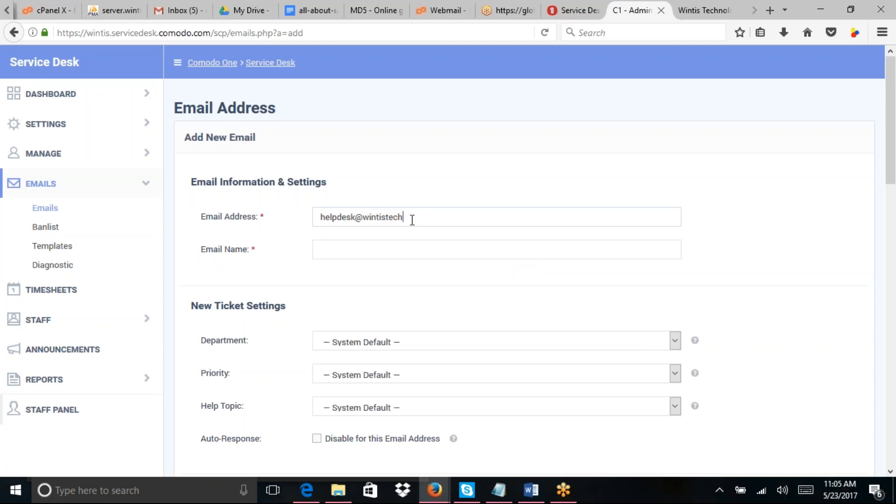
Step: Set the Email Name to 'Wintis Technologies', reusing the company part of the address
left_click_drag(436, 217, 364, 226)
key("ctrl+c")
left_click(340, 254)
key("ctrl+v")
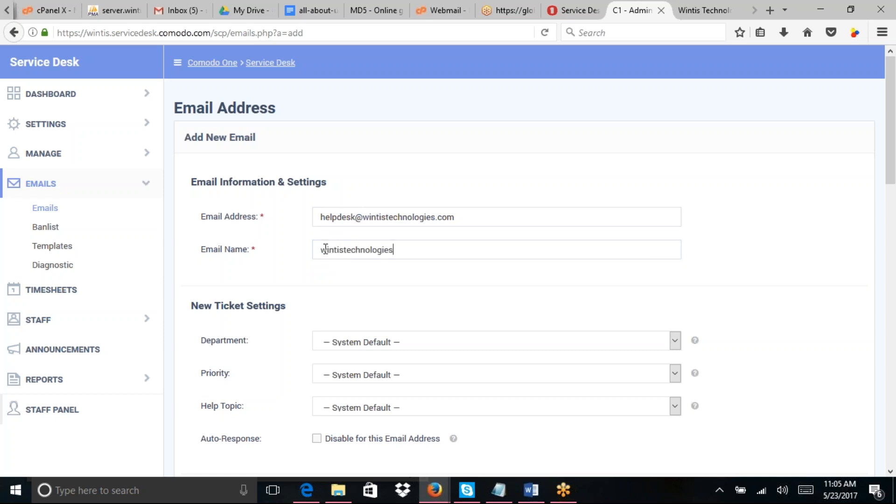
key("BackSpace")
type("W")
left_click(346, 251)
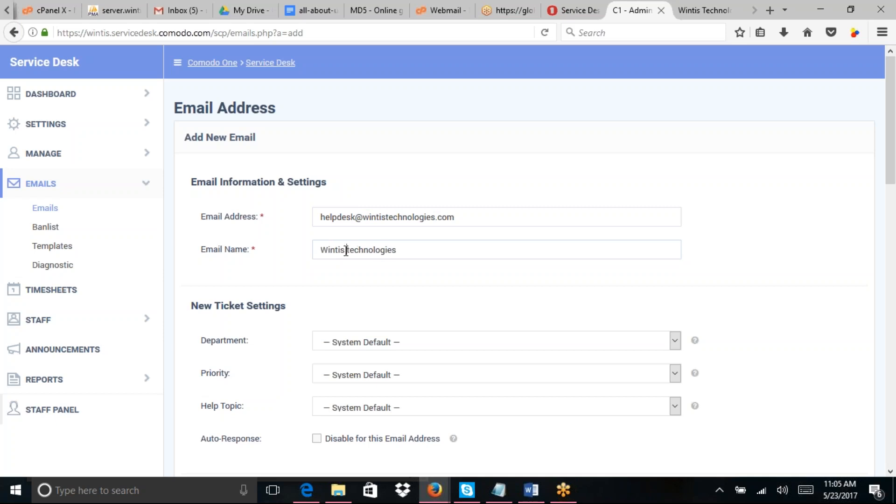
key("Delete")
type("T")
Step: Set Department to Support, Priority to Normal and Help Topic to General Inquiry
left_click(653, 346)
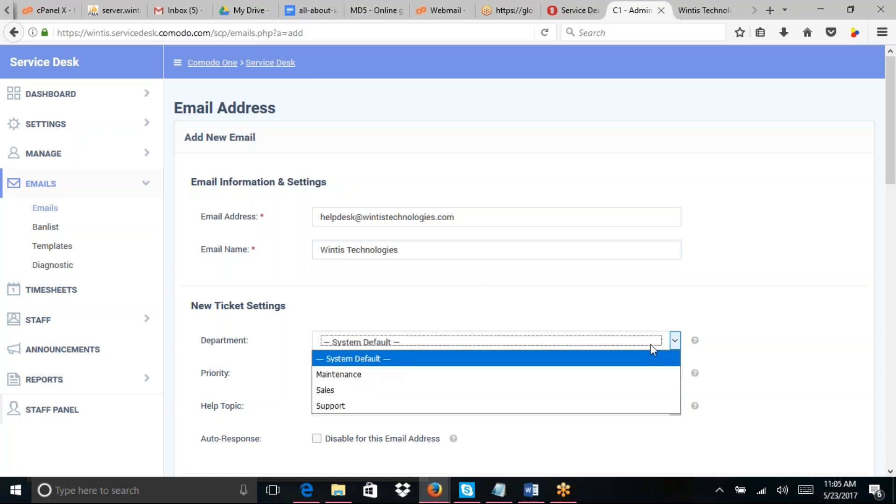
left_click(347, 402)
left_click(421, 378)
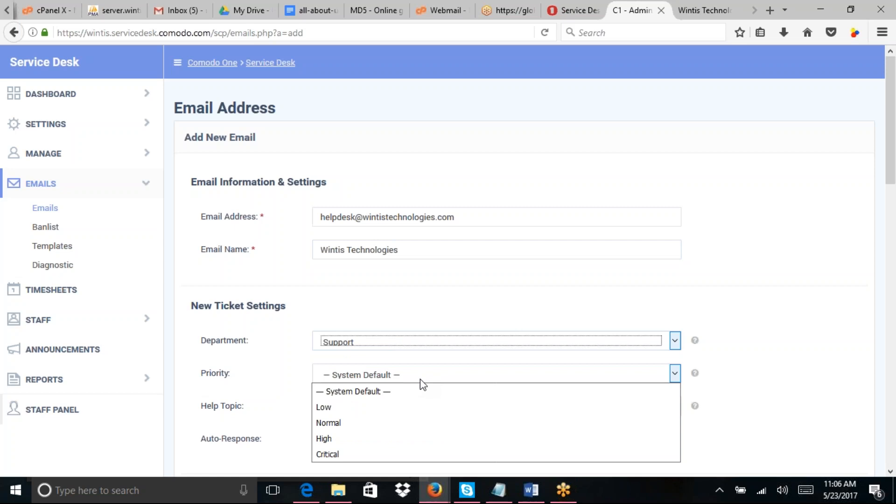
left_click(890, 180)
left_click_drag(890, 184, 893, 218)
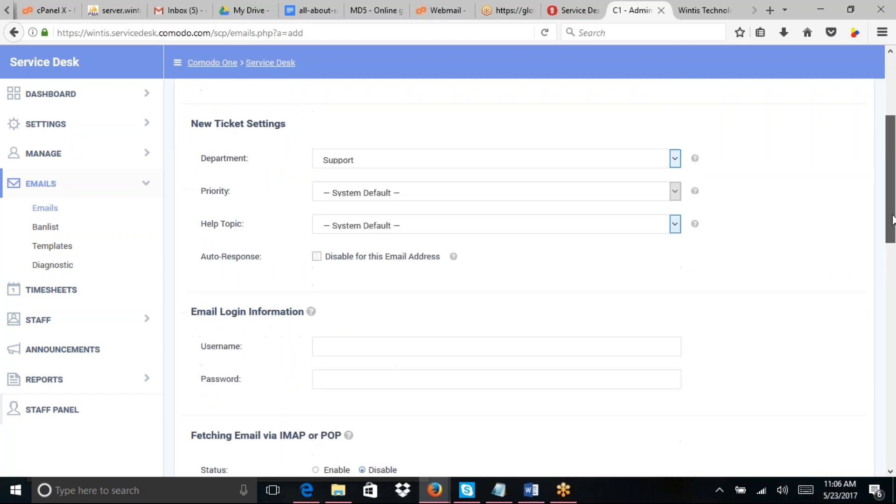
left_click(560, 194)
left_click(355, 241)
left_click(354, 228)
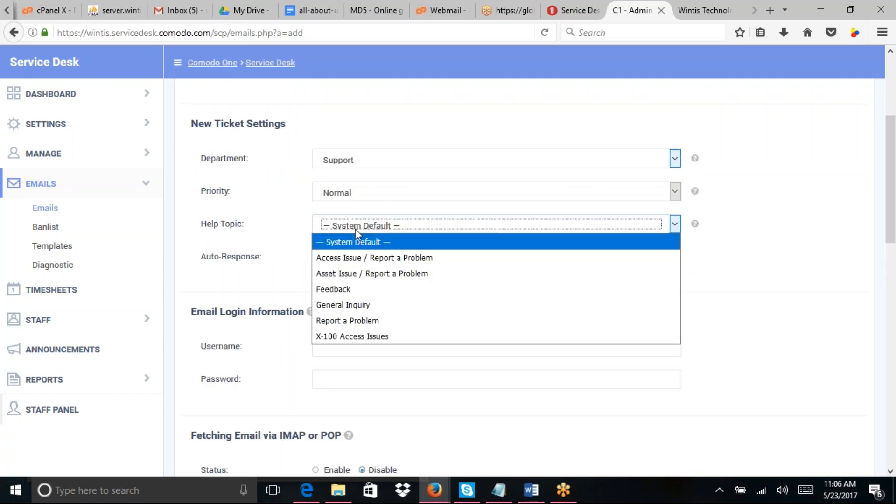
left_click(360, 306)
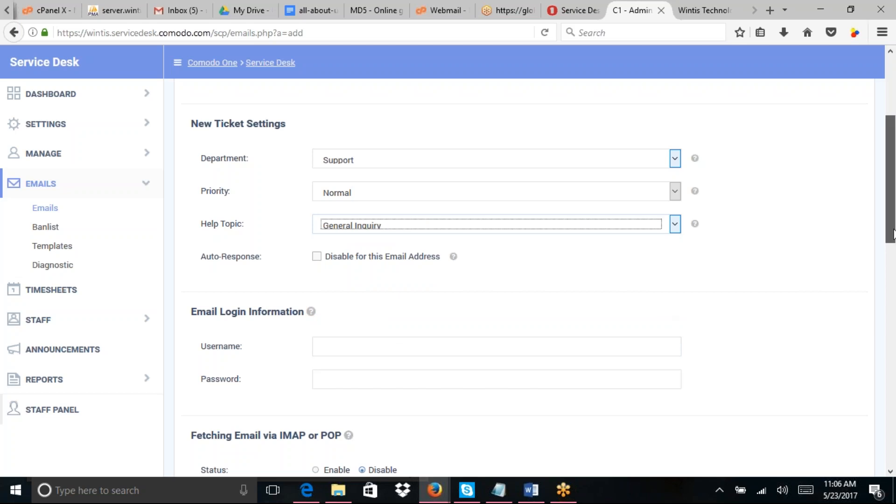
Step: Submit the new email address and open the Wintis Technologies email's settings
scroll(893, 234, "down", 2)
mouse_move(894, 259)
left_mouse_down()
mouse_move(894, 470)
mouse_move(870, 223)
mouse_move(870, 244)
mouse_move(893, 245)
mouse_move(894, 259)
left_mouse_up()
left_click(350, 231)
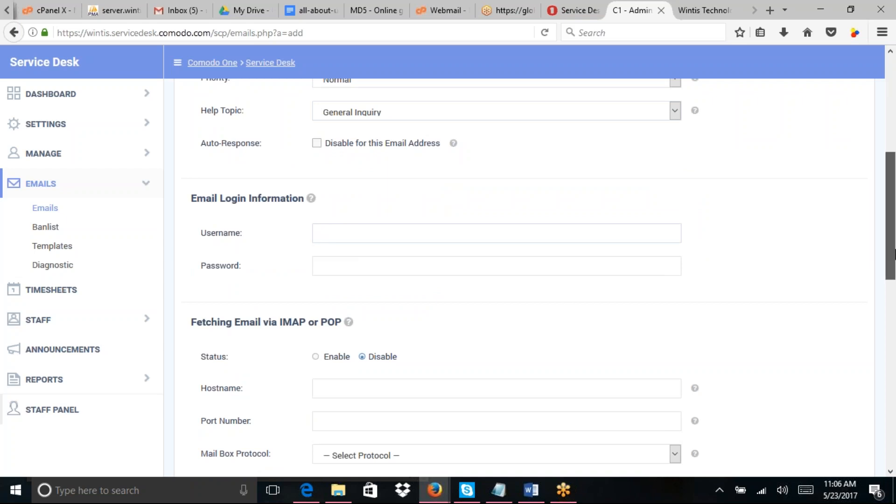
left_click_drag(894, 255, 895, 466)
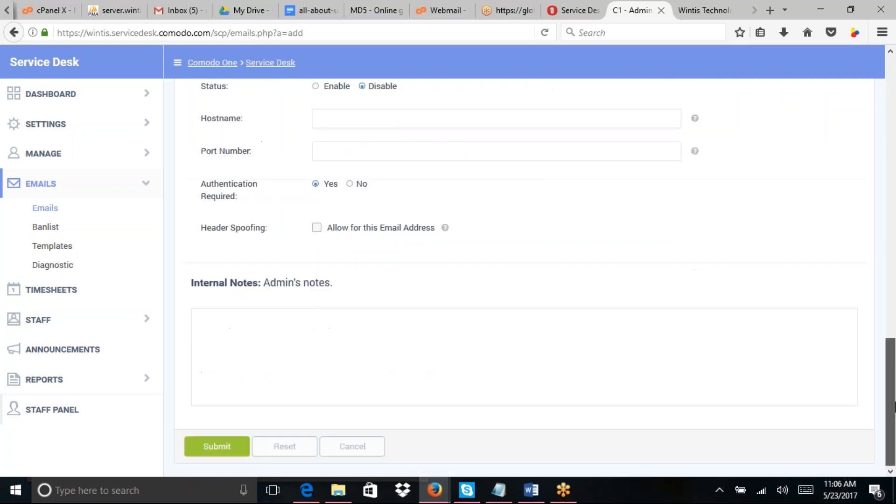
left_click(210, 461)
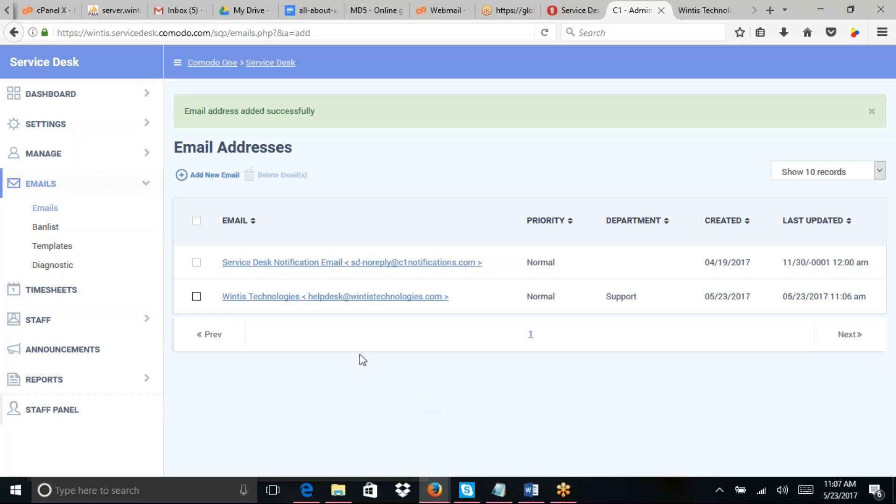
left_click(268, 299)
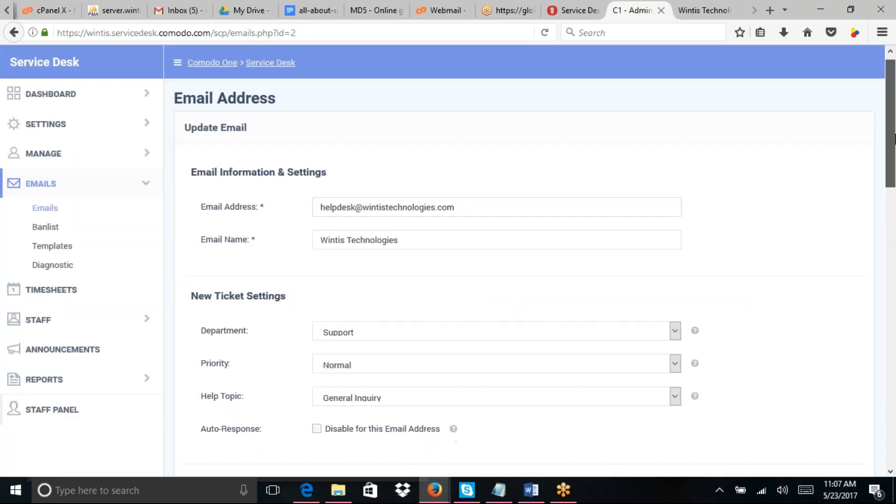
Step: Enable Fetching Email via IMAP or POP and move into the Hostname field
scroll(895, 138, "down", 4)
left_click_drag(895, 175, 891, 276)
left_click(316, 134)
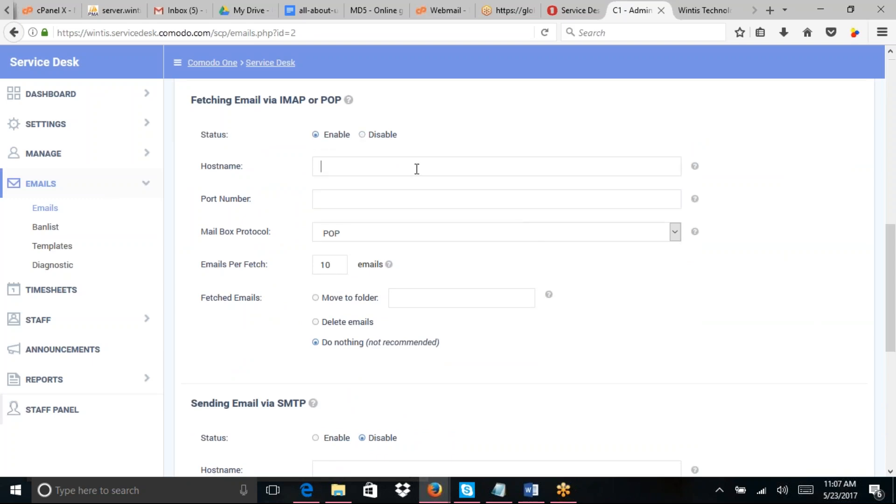
mouse_move(696, 168)
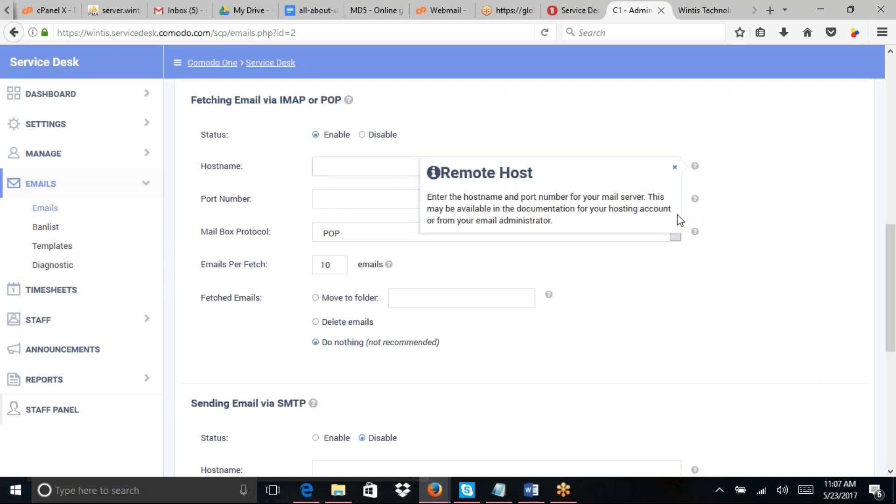
left_click(378, 201)
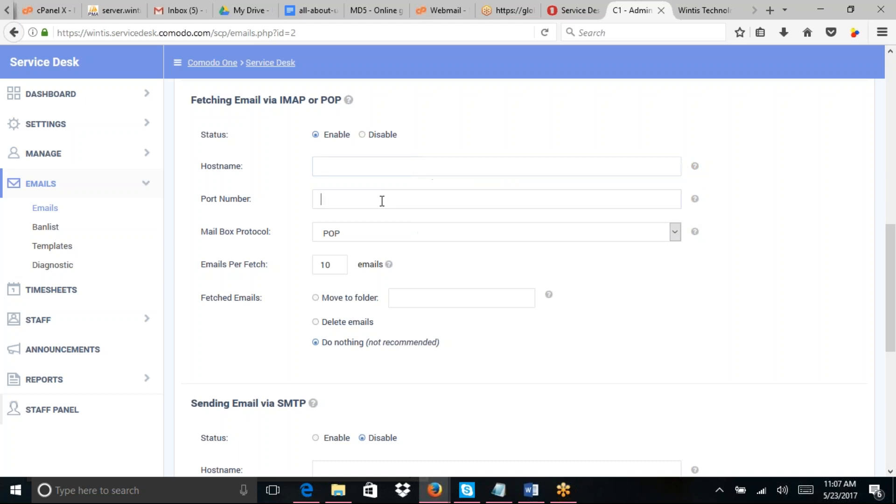
mouse_move(699, 206)
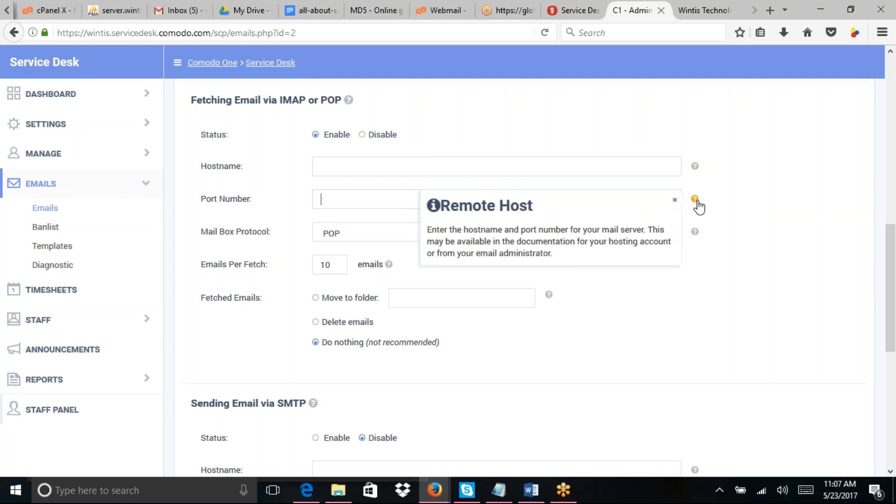
left_click(416, 193)
left_click(406, 171)
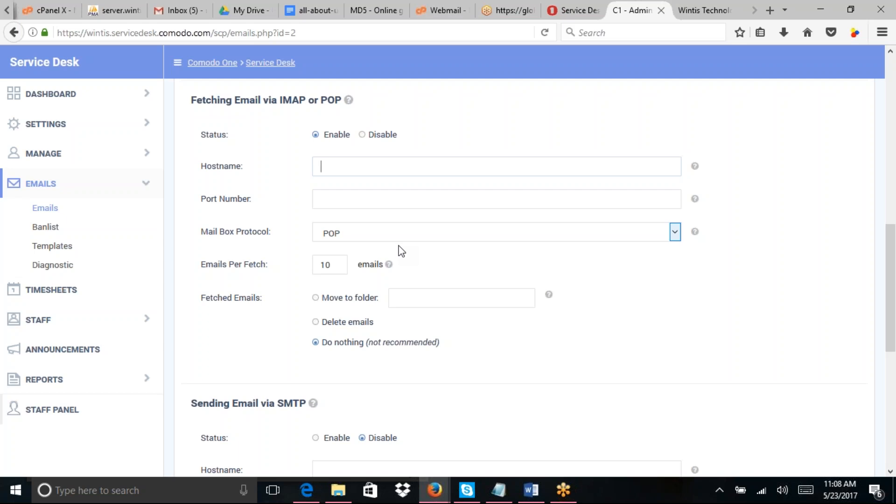
Step: Discard the unsaved email settings and browse the Default Email Templates (HTML) set
left_click(53, 227)
left_click(530, 231)
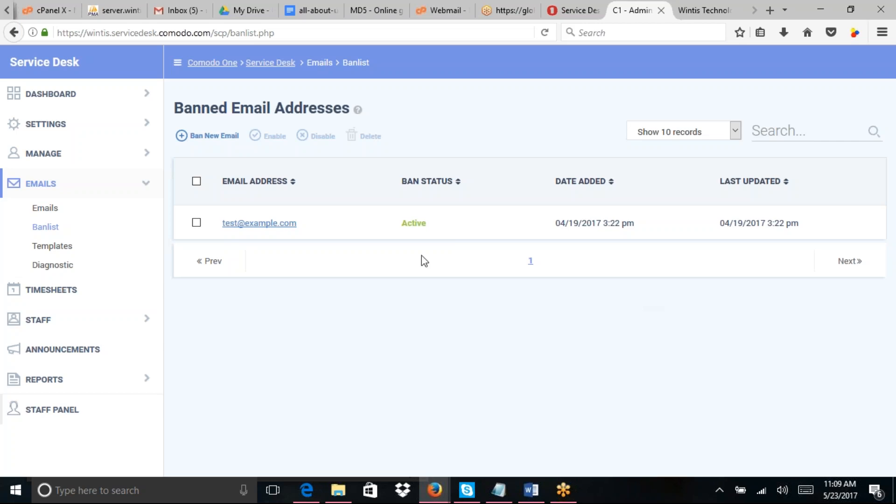
left_click(50, 246)
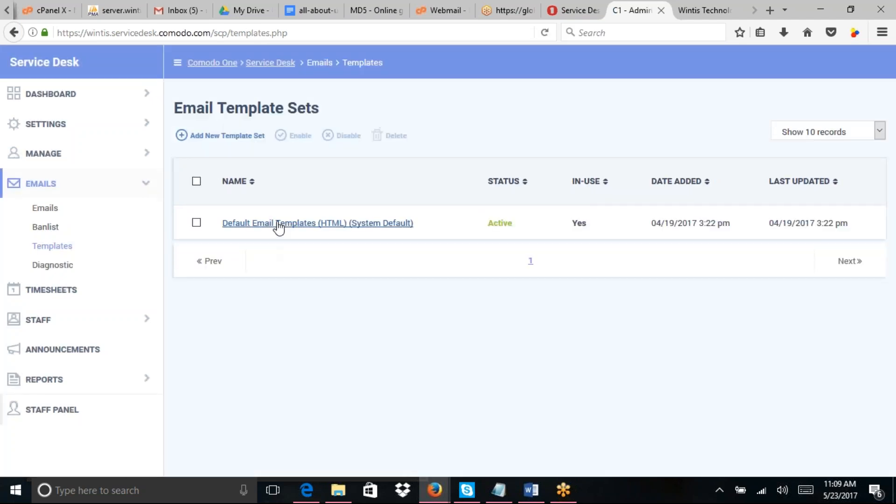
left_click(279, 225)
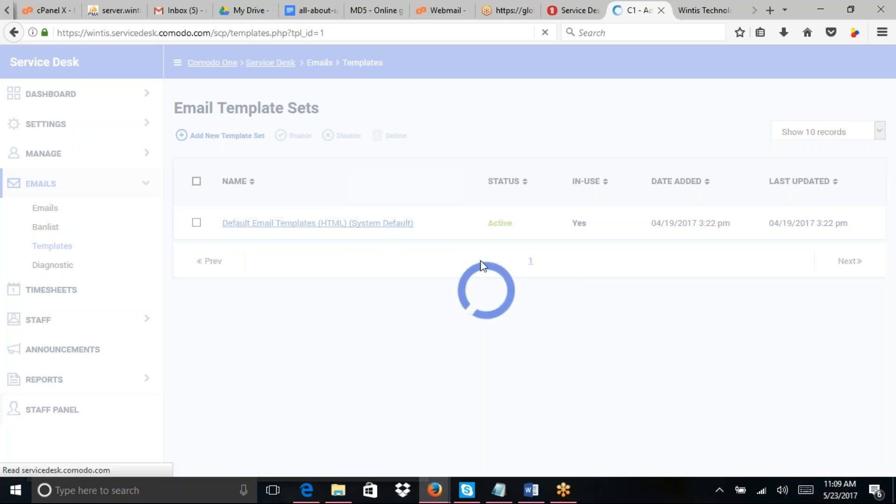
left_click_drag(893, 180, 893, 273)
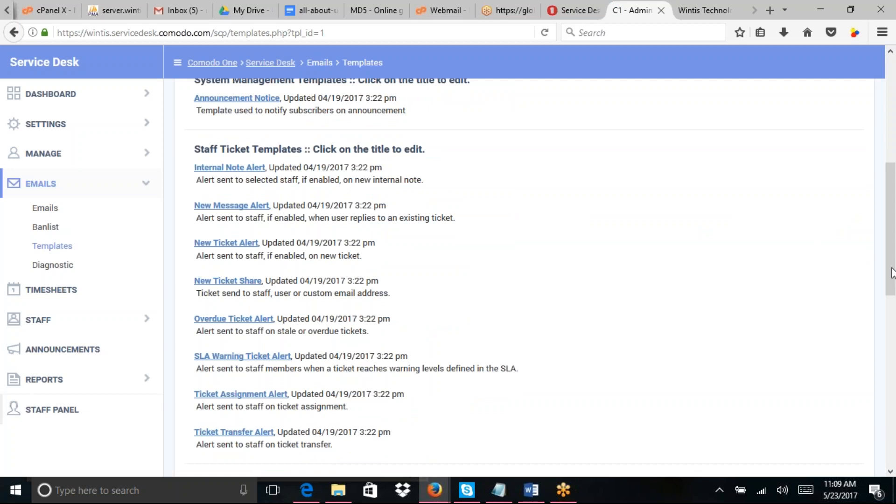
left_click_drag(893, 273, 893, 273)
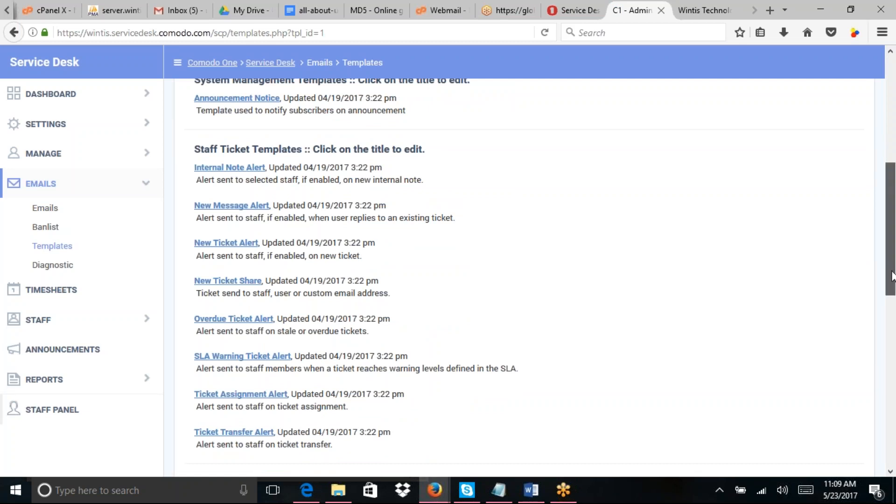
mouse_move(893, 276)
left_mouse_down()
mouse_move(894, 447)
mouse_move(889, 281)
left_mouse_up()
Step: Open the Test Outgoing Email diagnostic and check the From sender list without choosing one
left_click(53, 266)
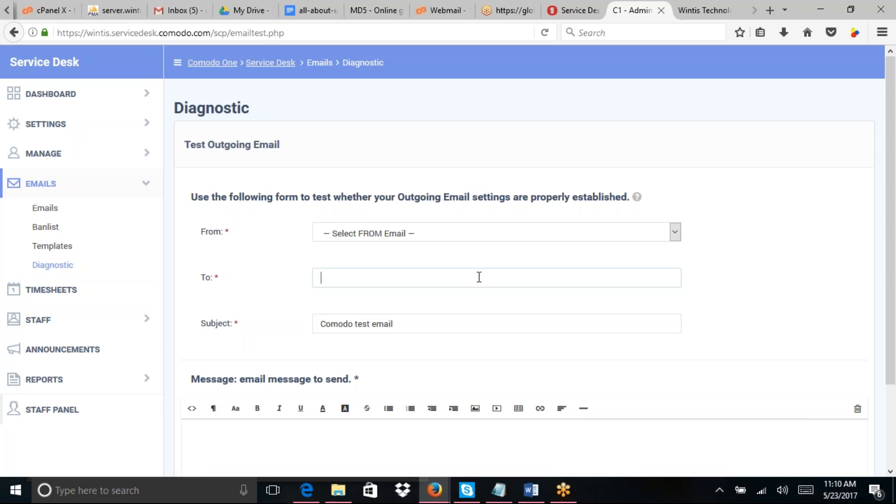
left_click(469, 232)
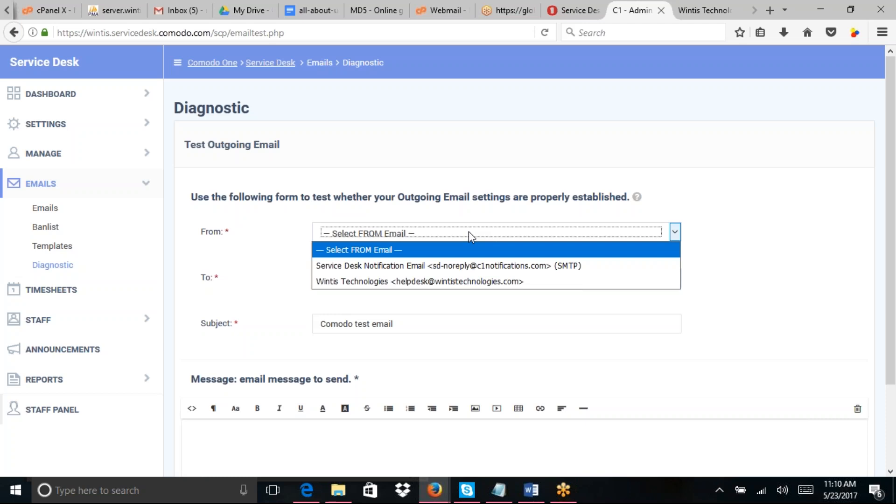
left_click(764, 197)
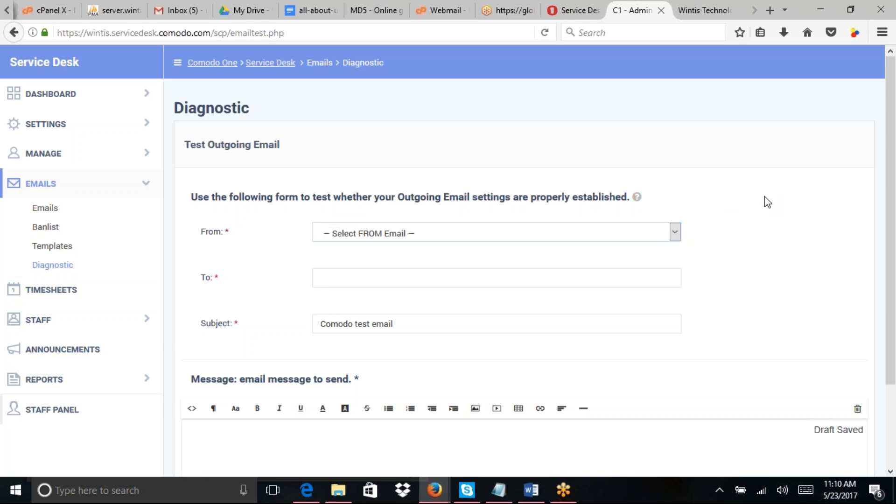
left_click_drag(894, 185, 895, 324)
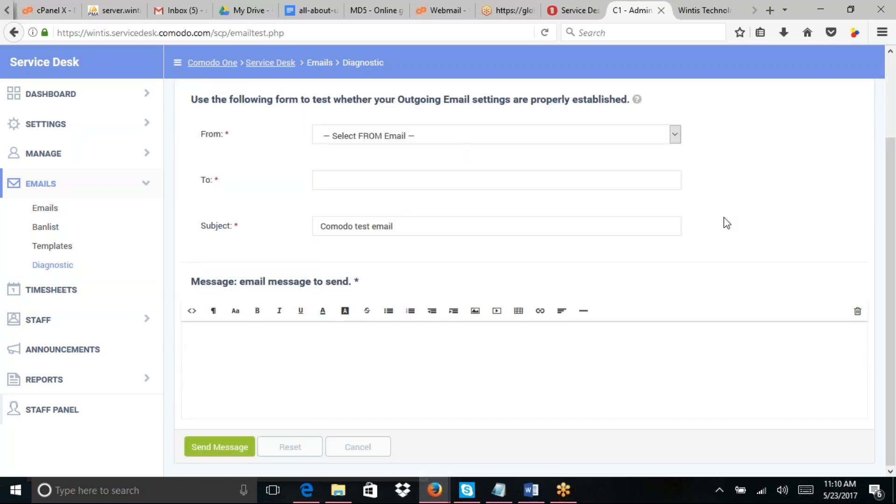
left_click(683, 136)
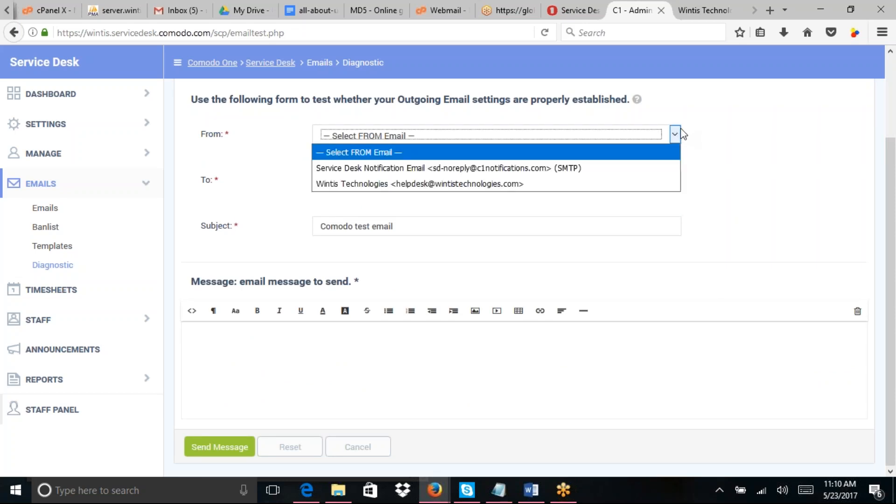
left_click(687, 112)
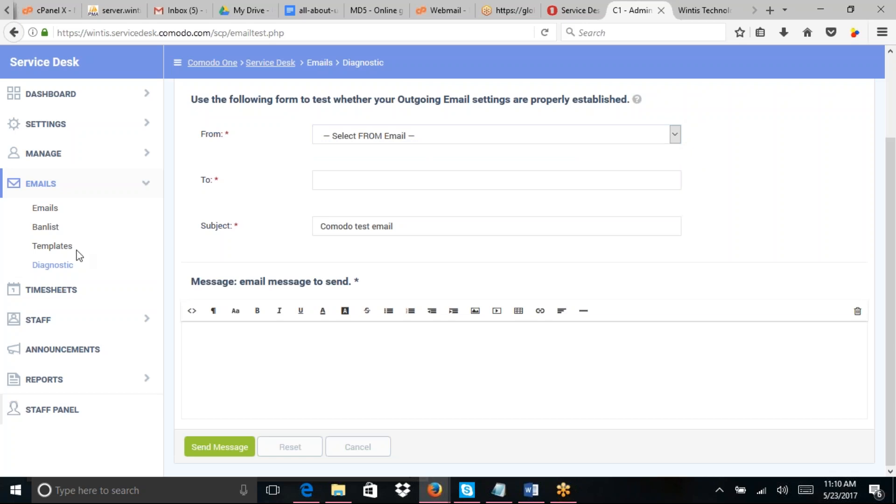
Step: Open the staff Timesheets page, which shows no matching records
left_click(65, 300)
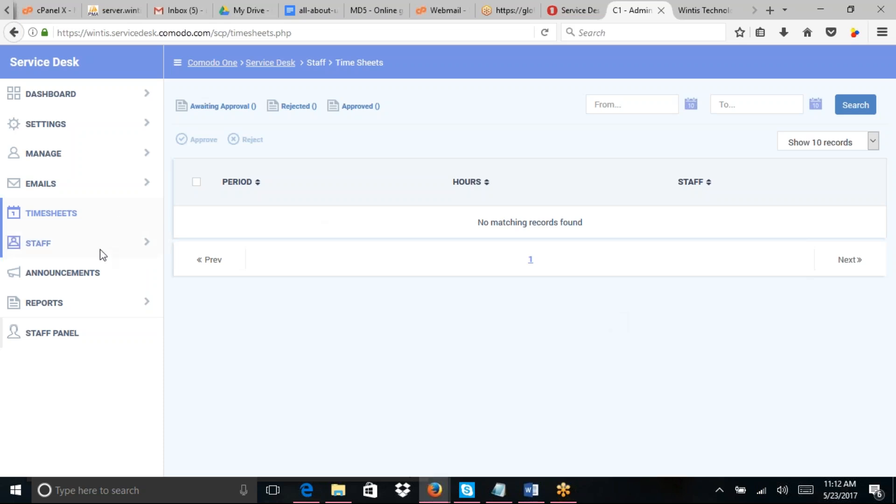
Step: Expand Staff, view Staff Members, then open the User Roles list
left_click(146, 245)
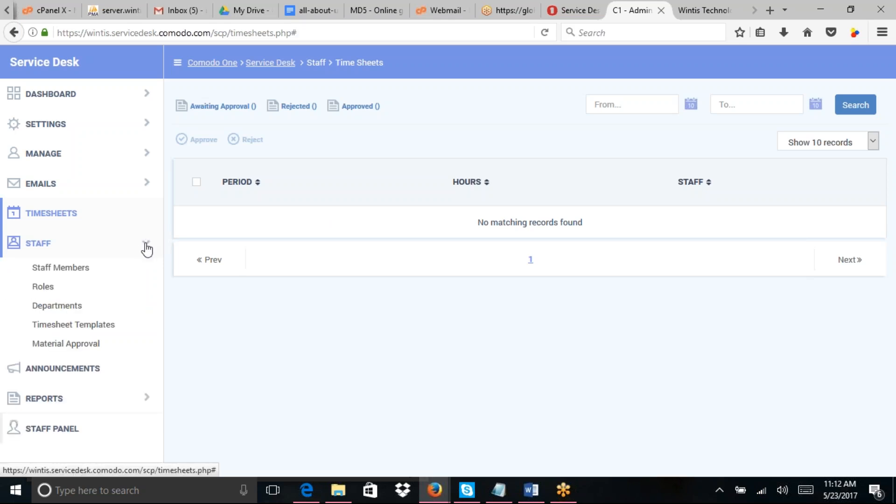
left_click(78, 270)
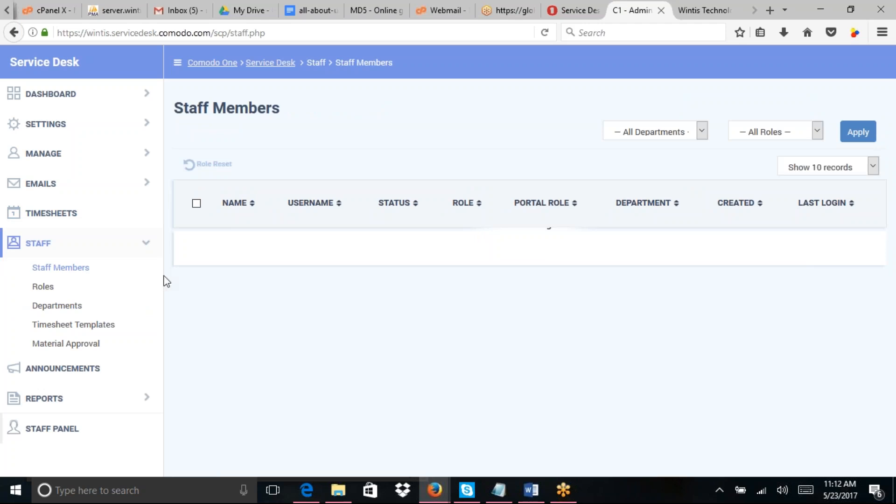
left_click(43, 287)
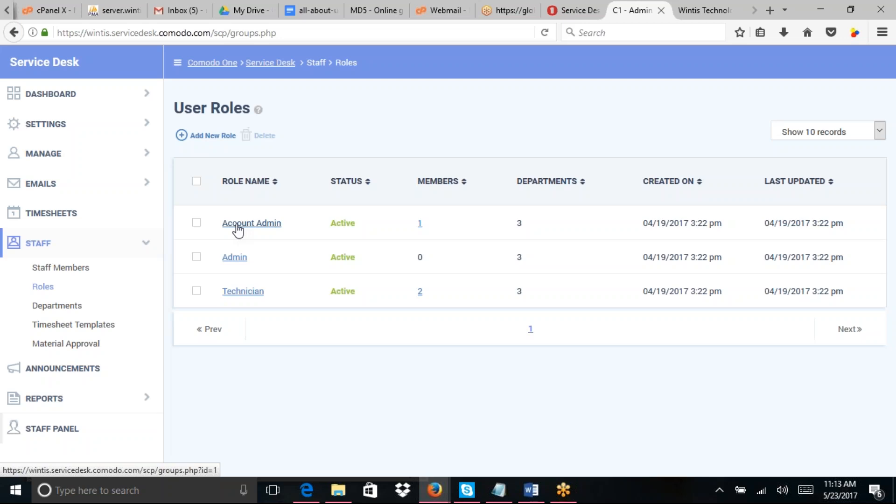
Step: Review the Technician role's permissions, then open the Departments list
left_click(240, 292)
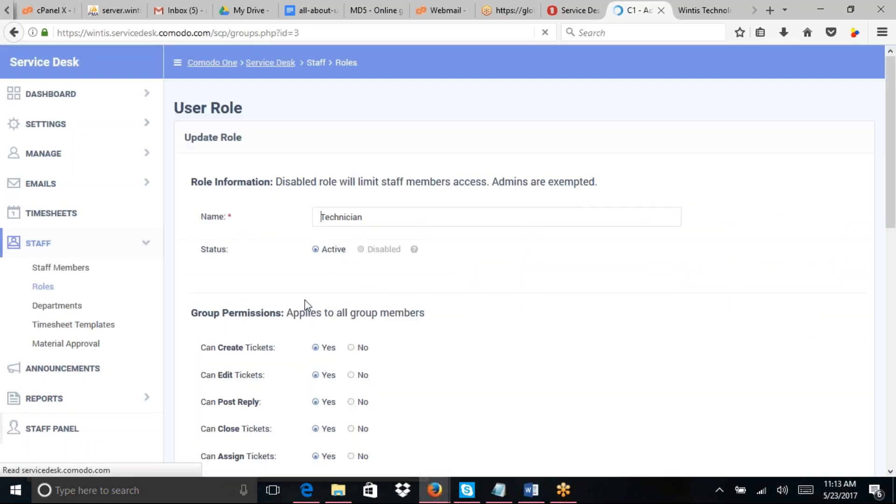
left_click_drag(895, 144, 851, 164)
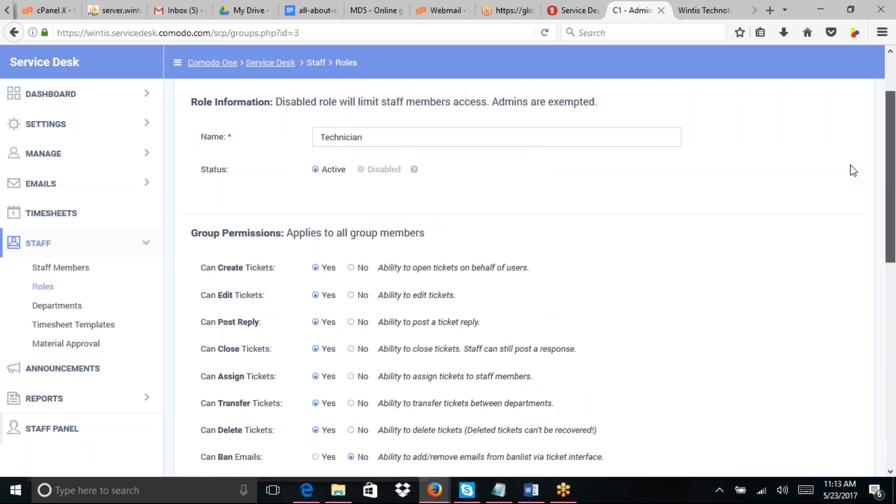
left_click(45, 306)
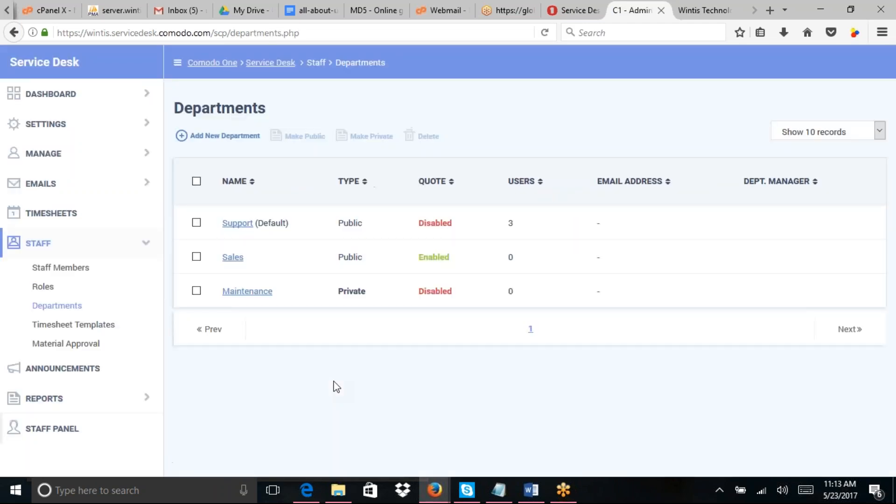
Step: Open the Sales department and set its outgoing email to Service Desk Notification Email
left_click(231, 258)
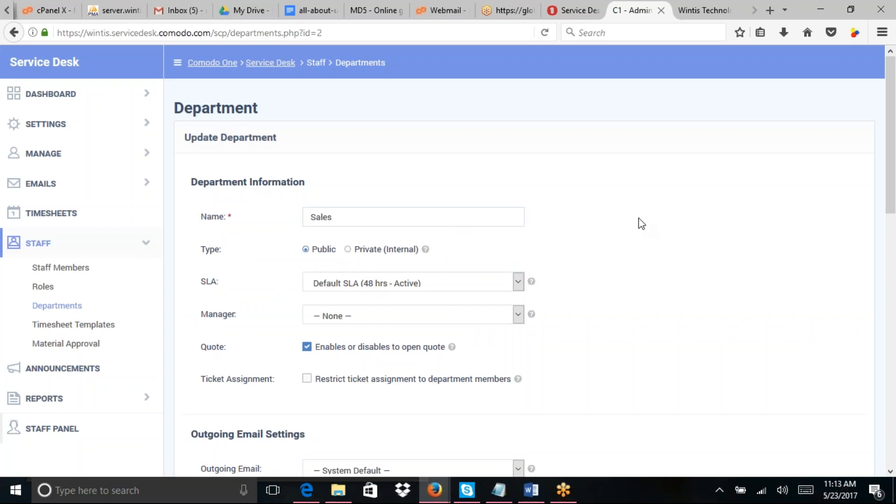
left_click_drag(892, 170, 894, 258)
left_click(522, 247)
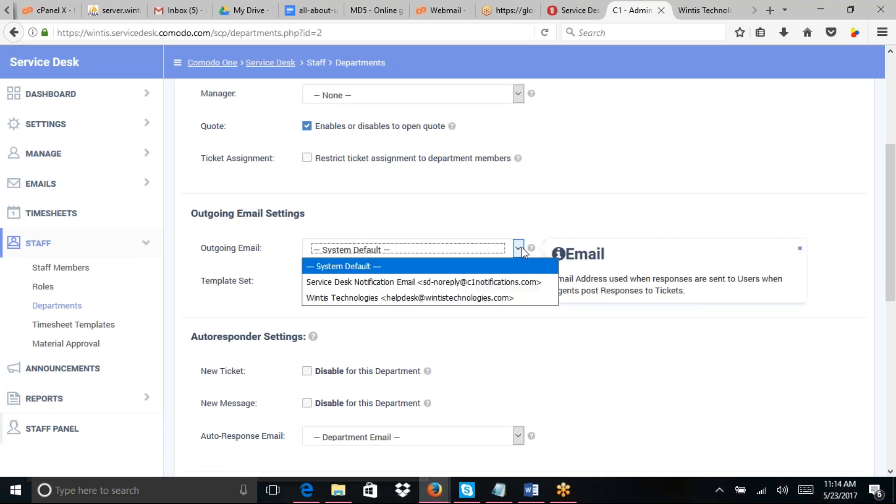
left_click(520, 278)
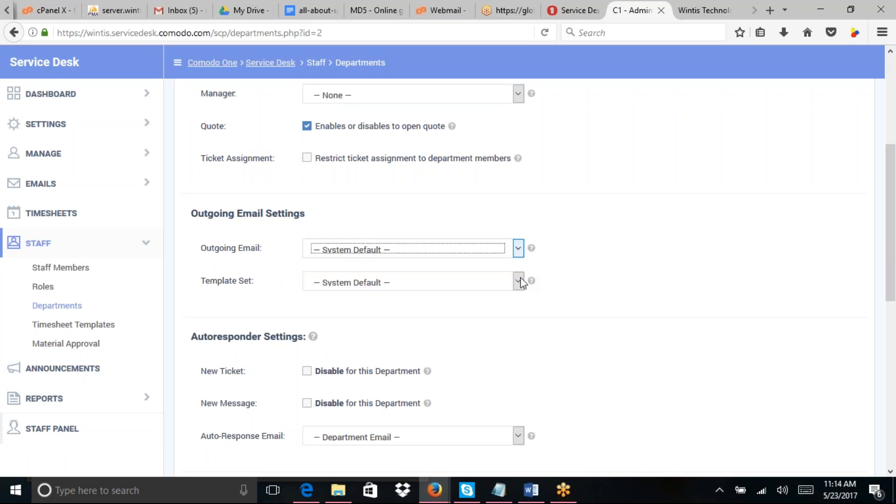
Step: Keep the Sales template set at System Default and review its role access
left_click(519, 281)
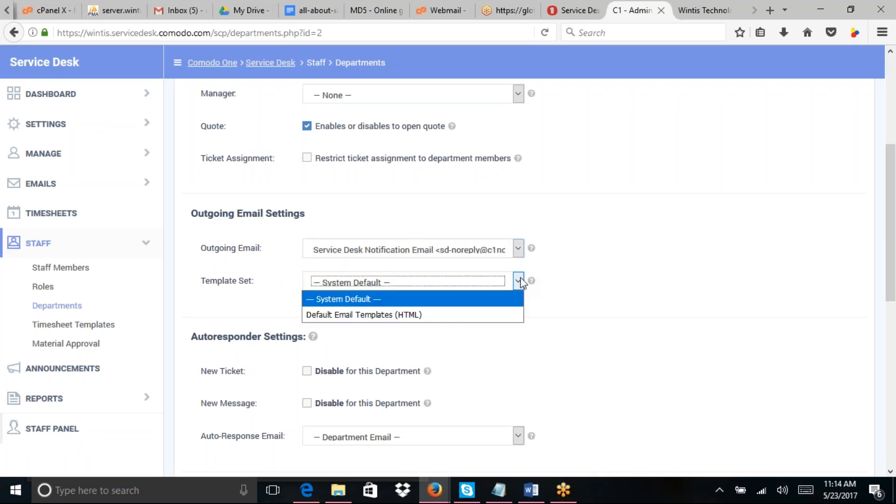
left_click(551, 229)
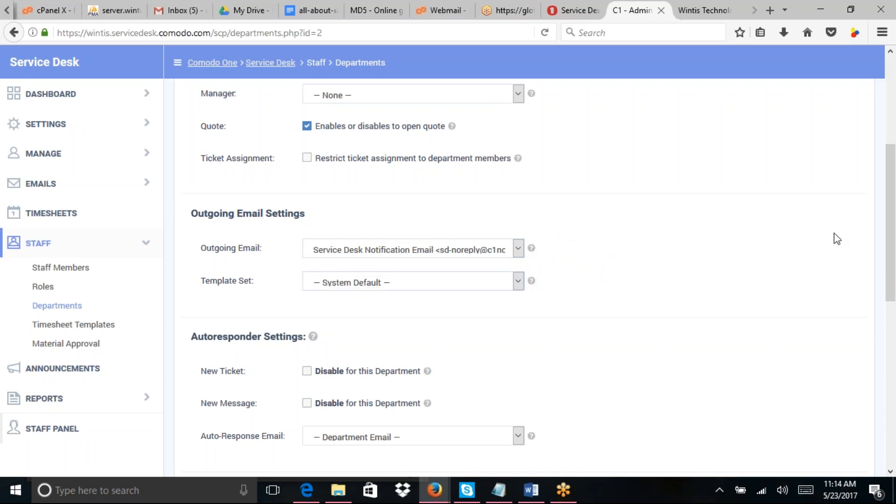
left_click_drag(895, 236, 895, 298)
left_click(509, 154)
left_click(538, 181)
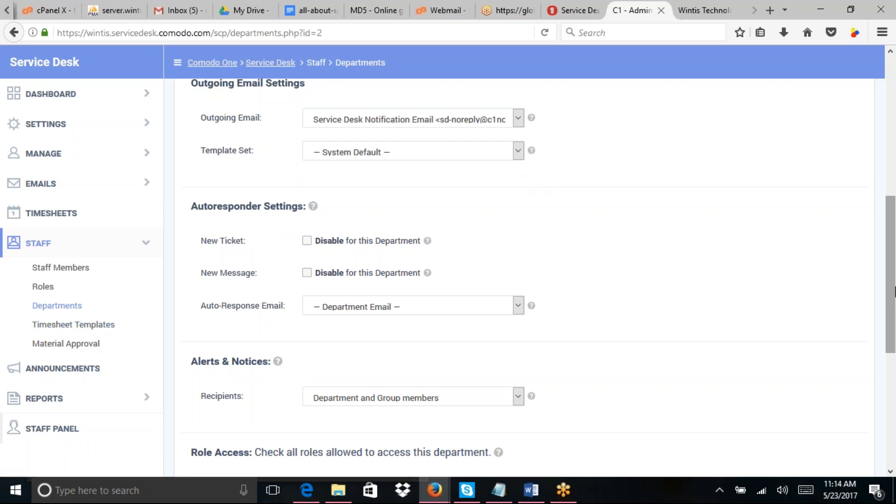
left_click_drag(895, 295, 895, 437)
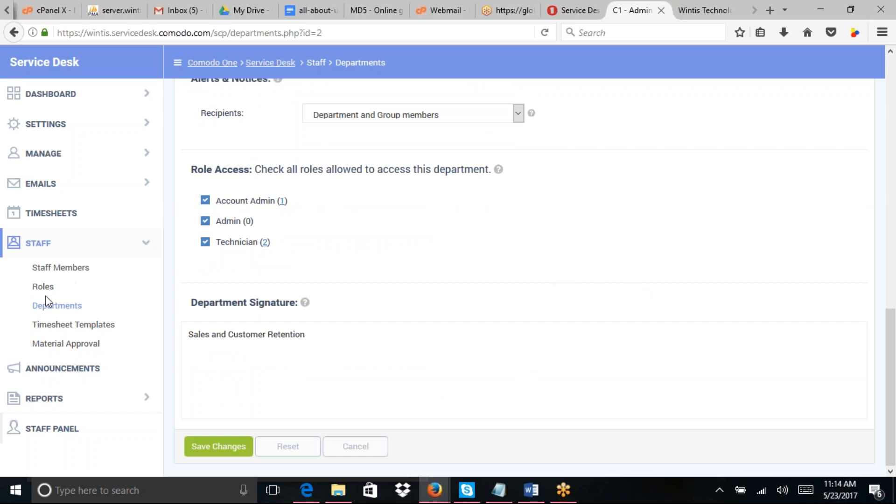
Step: Leave the department page unsaved and create a timesheet template named 'Monthly'
left_click(61, 326)
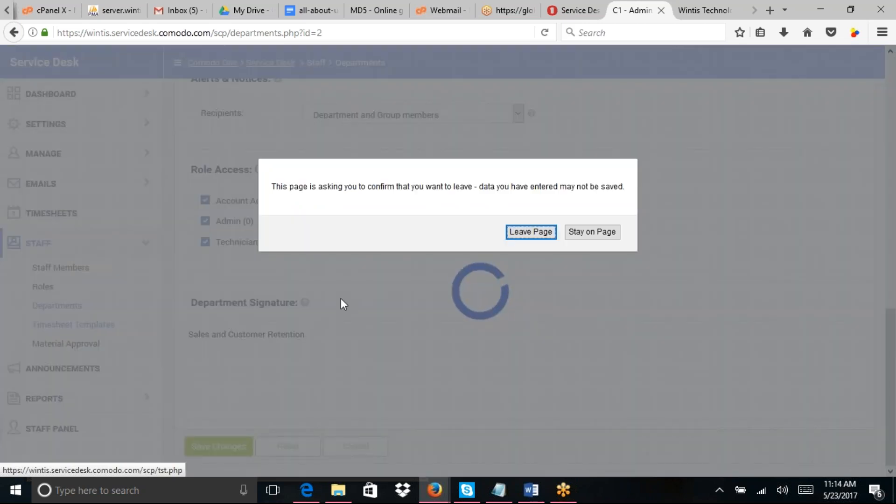
left_click(525, 237)
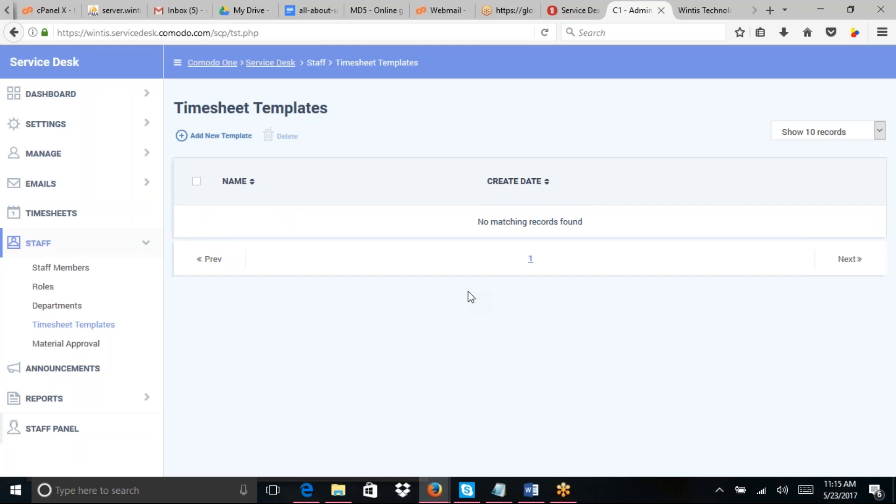
left_click(230, 140)
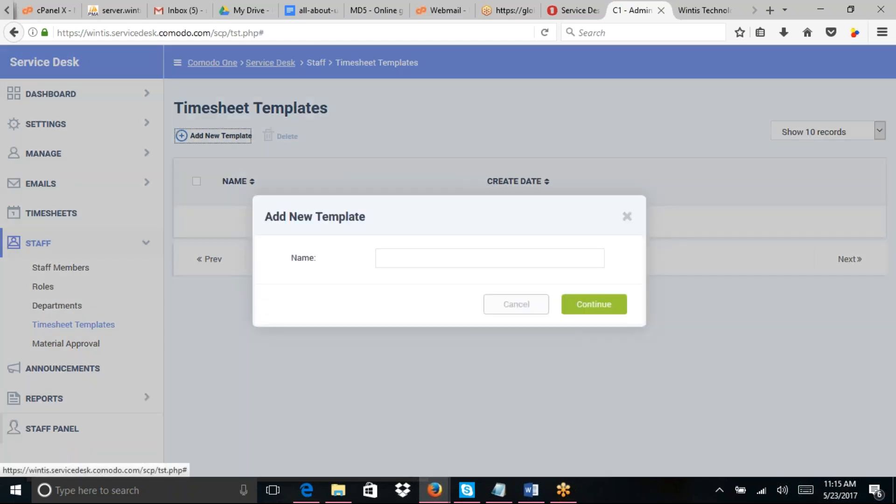
left_click(444, 256)
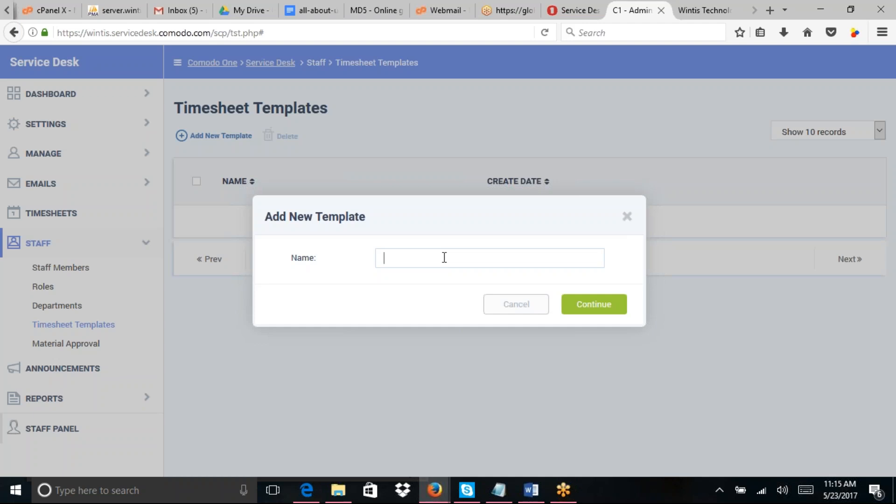
type("Monthly")
left_click(597, 308)
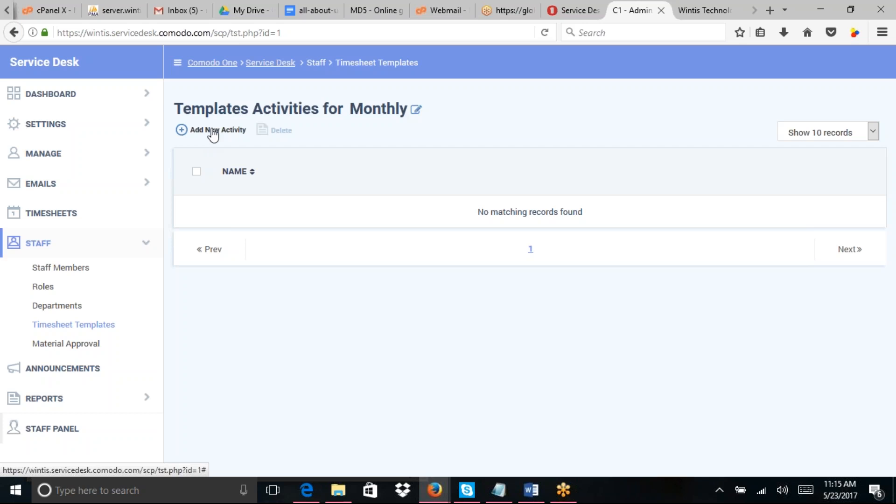
Step: Reopen the Monthly template's empty activities list and start adding a new activity
left_click(213, 136)
left_click(516, 302)
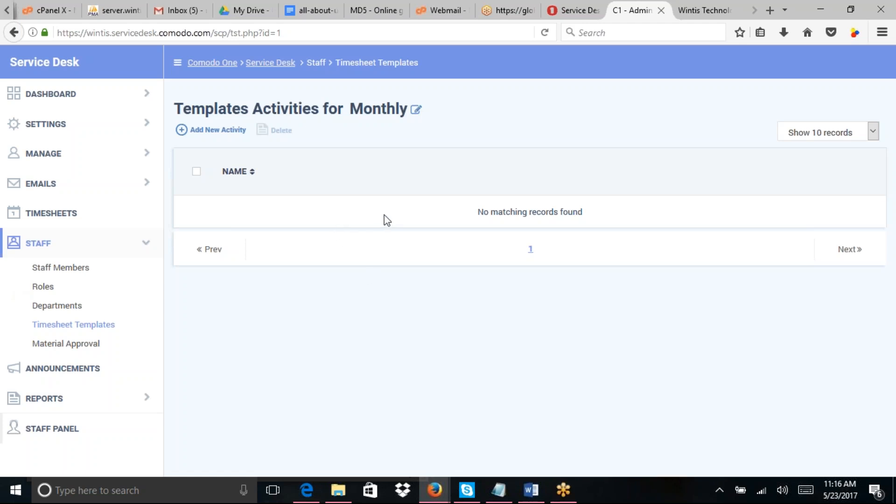
left_click(85, 332)
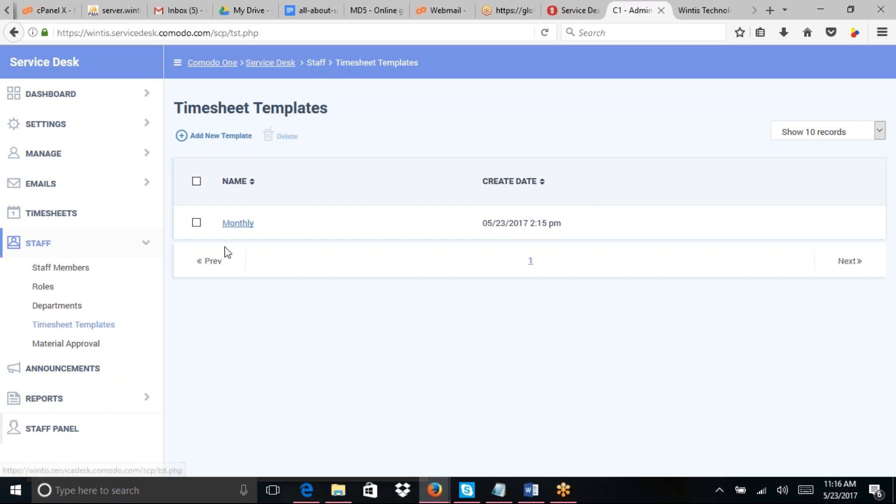
left_click(239, 224)
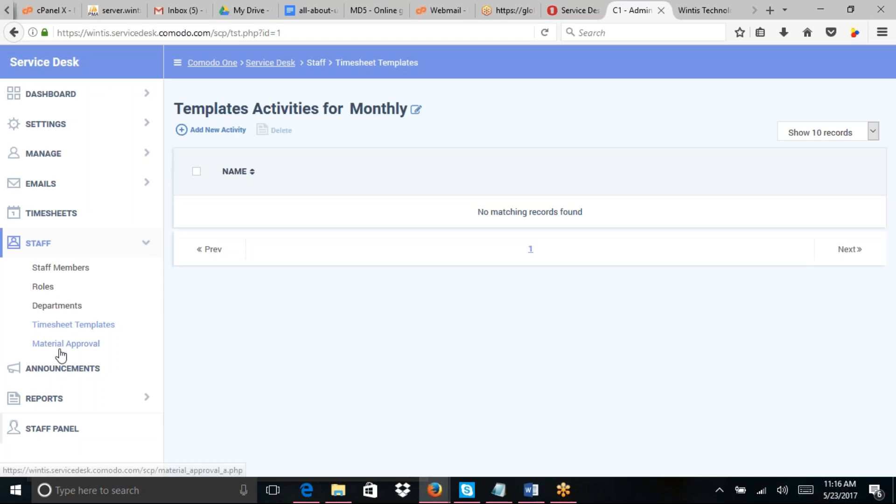
left_click(71, 329)
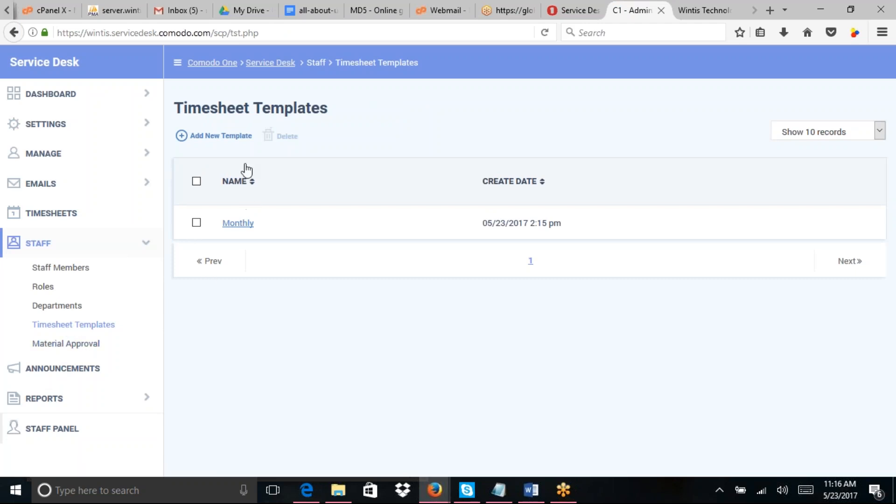
left_click(240, 225)
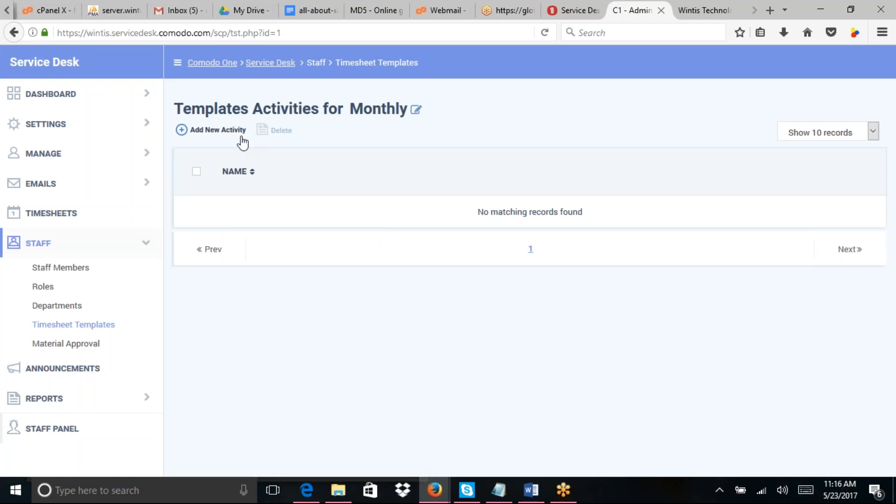
left_click(228, 129)
Step: Add an activity named 'Reporting' to the Monthly timesheet template
left_click(395, 257)
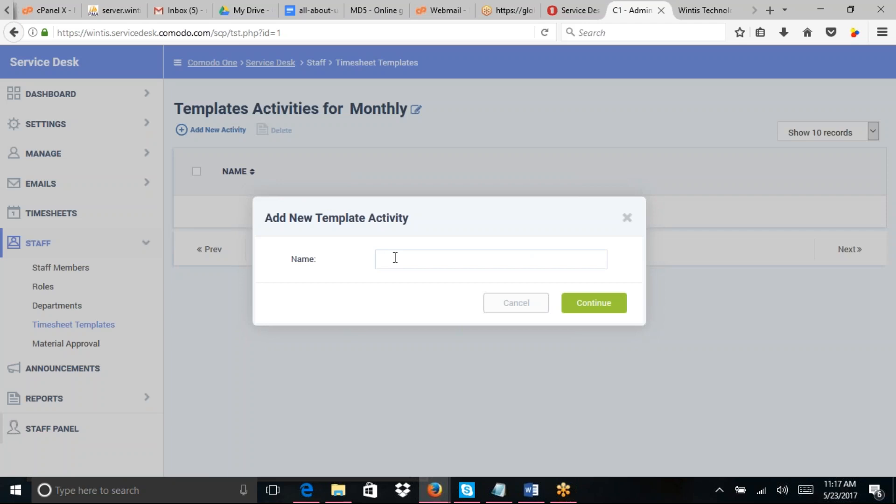
type("reporting")
left_click(387, 260)
key("BackSpace")
type("R")
left_click(586, 310)
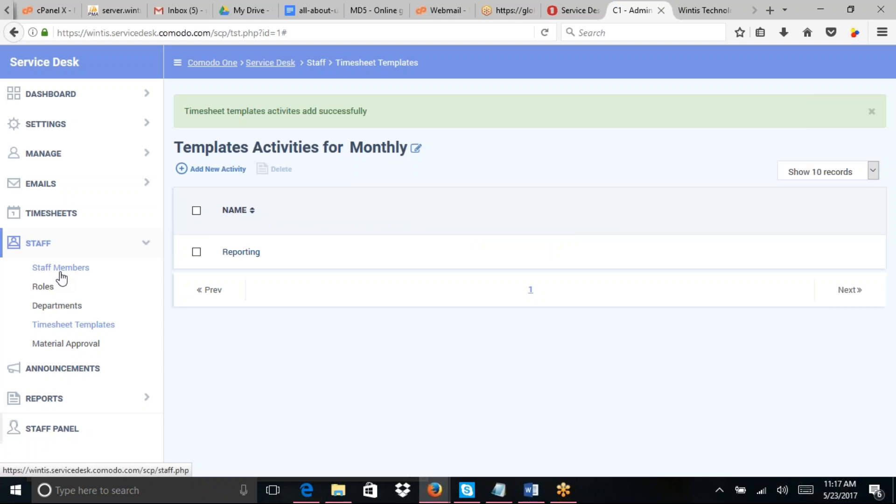
Step: Switch to the staff panel's Open tickets list and expand My Time Sheets
left_click(70, 430)
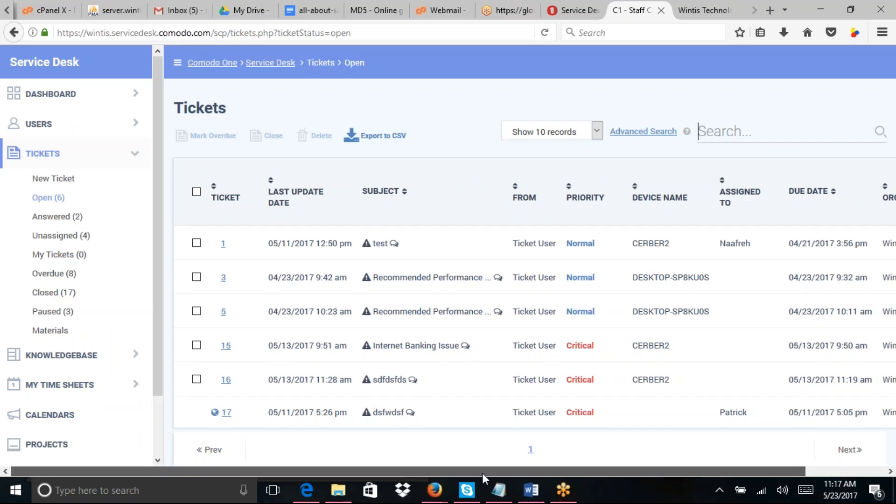
left_click_drag(488, 473, 526, 471)
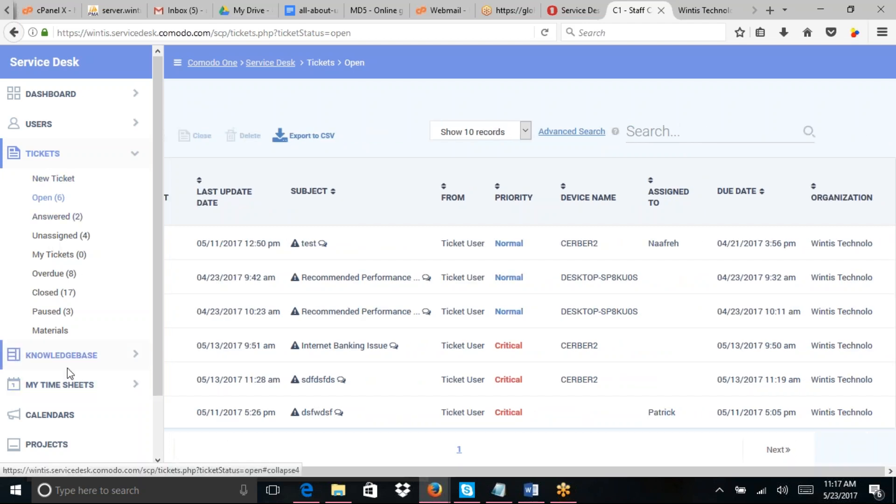
left_click(70, 384)
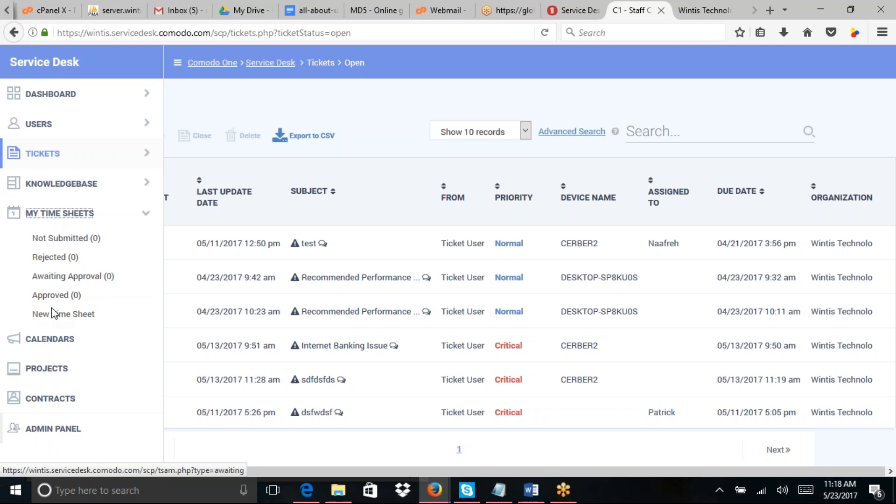
Step: Create a Monthly time sheet for May 2017 (05/01–05/31) using the Monthly template
left_click(63, 314)
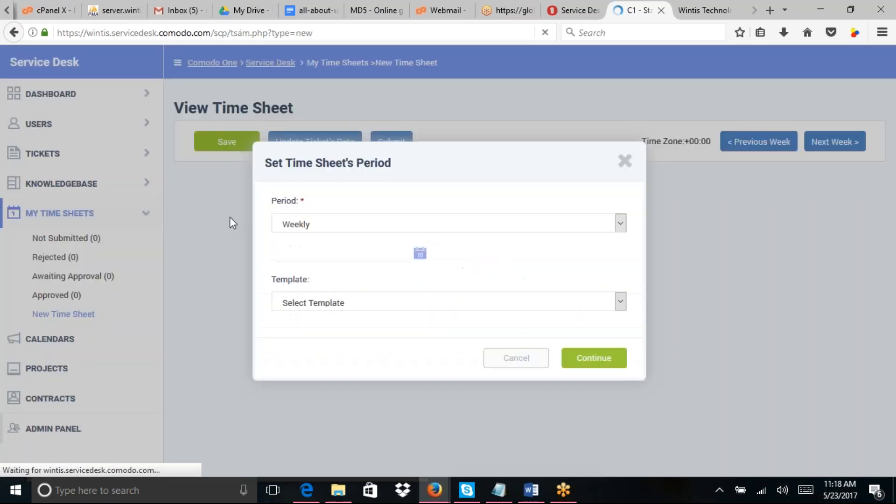
left_click(354, 224)
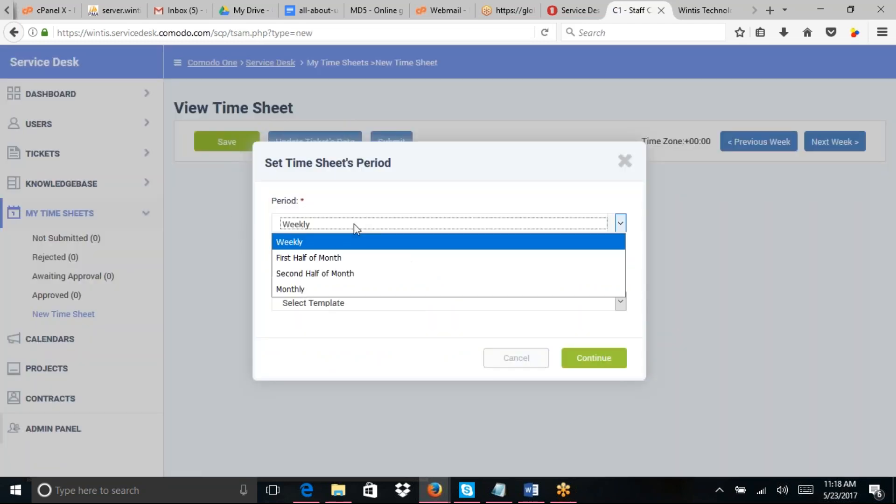
left_click(329, 291)
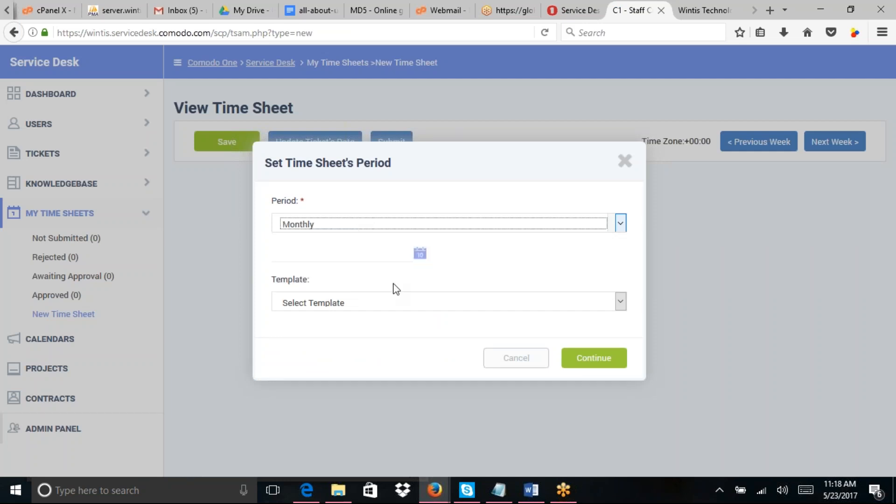
left_click(420, 255)
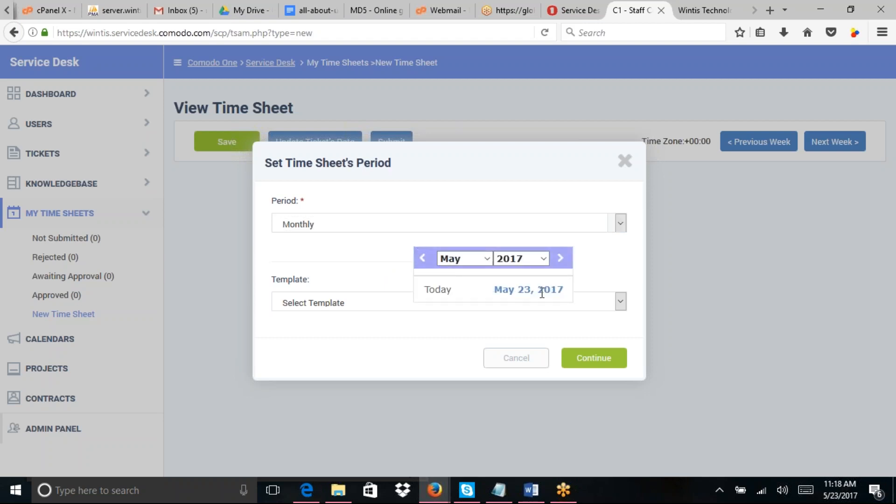
left_click(560, 260)
left_click(422, 259)
left_click(551, 292)
left_click(457, 303)
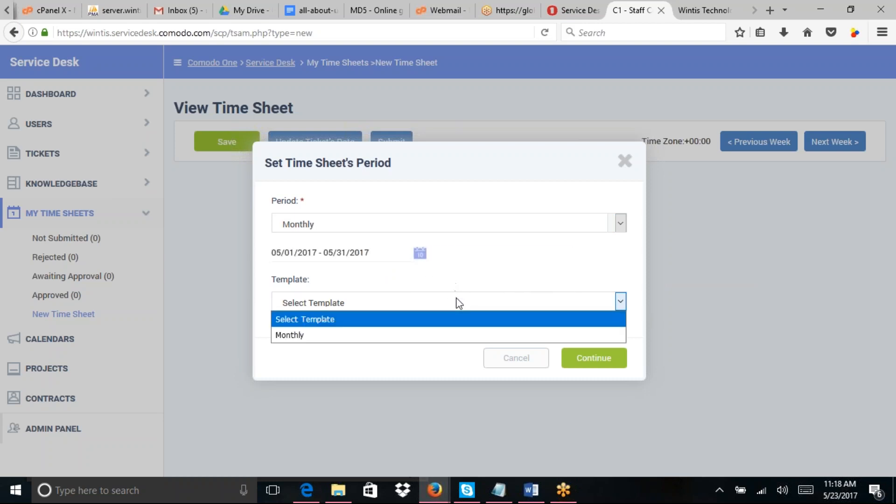
left_click(401, 335)
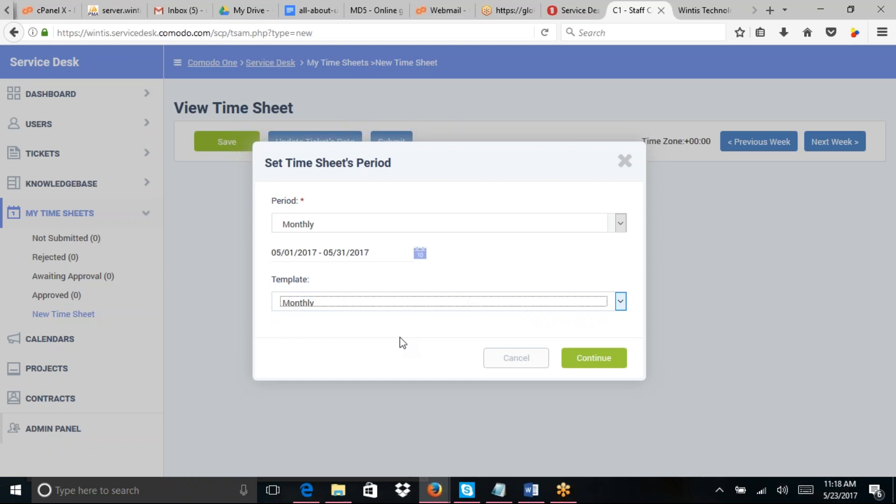
left_click(607, 365)
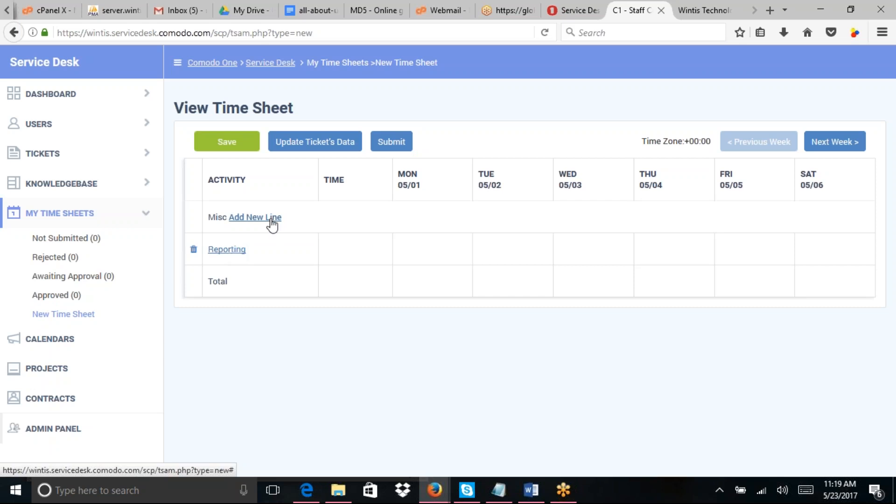
Step: Open the new time entry line form and close it without adding anything
left_click(273, 218)
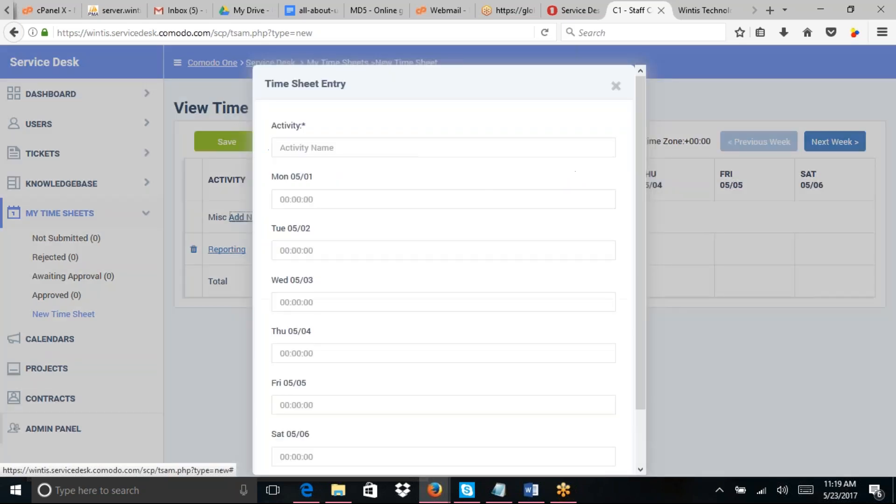
left_click(325, 148)
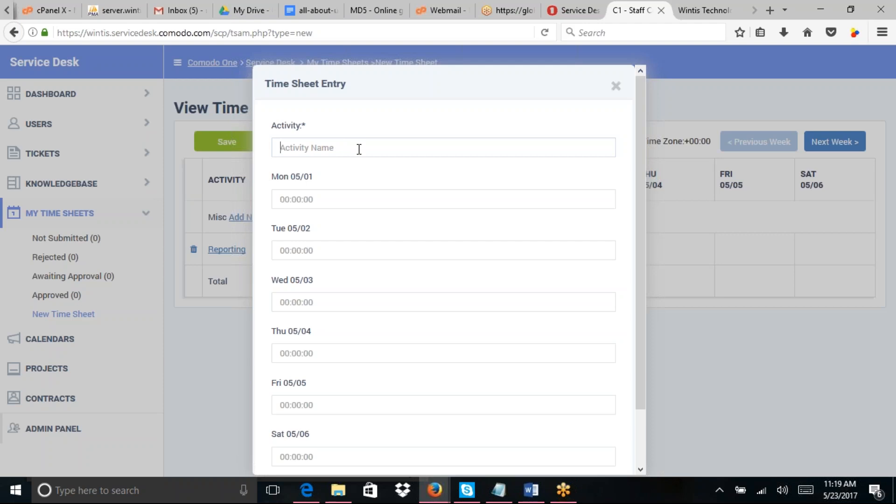
left_click_drag(643, 314, 660, 371)
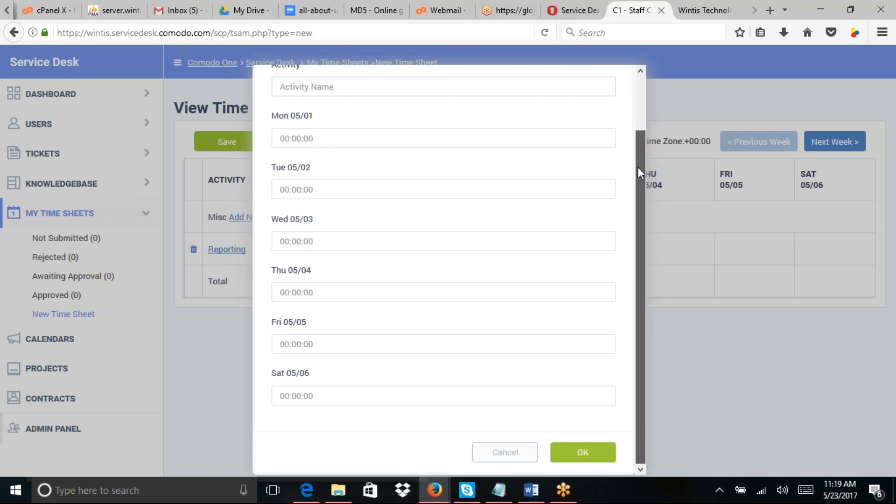
left_click_drag(638, 168, 692, 95)
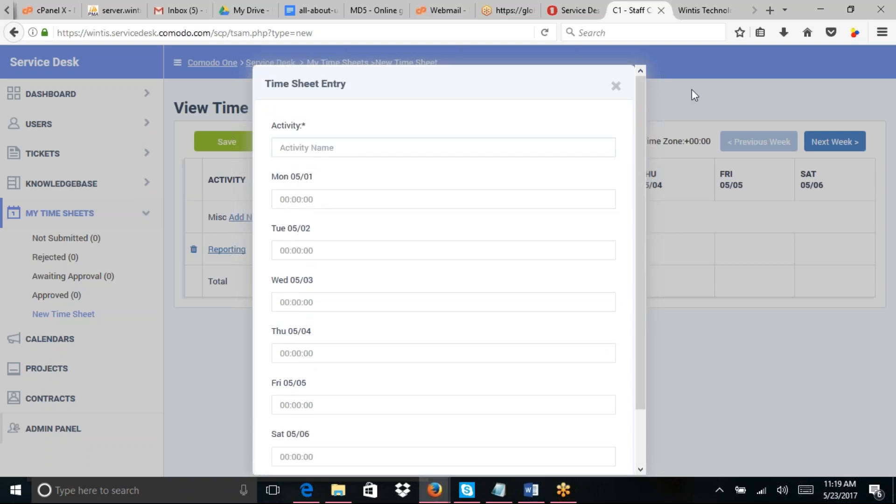
left_click(616, 86)
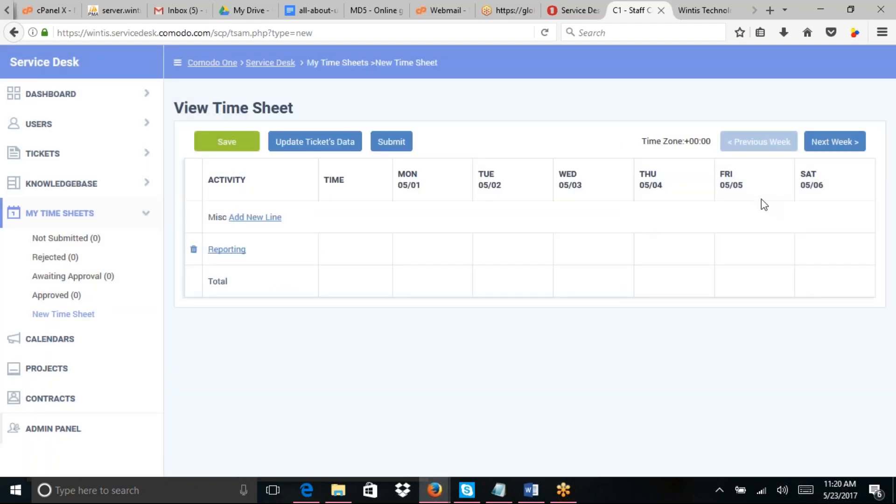
Step: Advance the time sheet to its final week, 05/28–05/31, then head to the admin panel
left_click(833, 150)
left_click(833, 150)
left_click(833, 152)
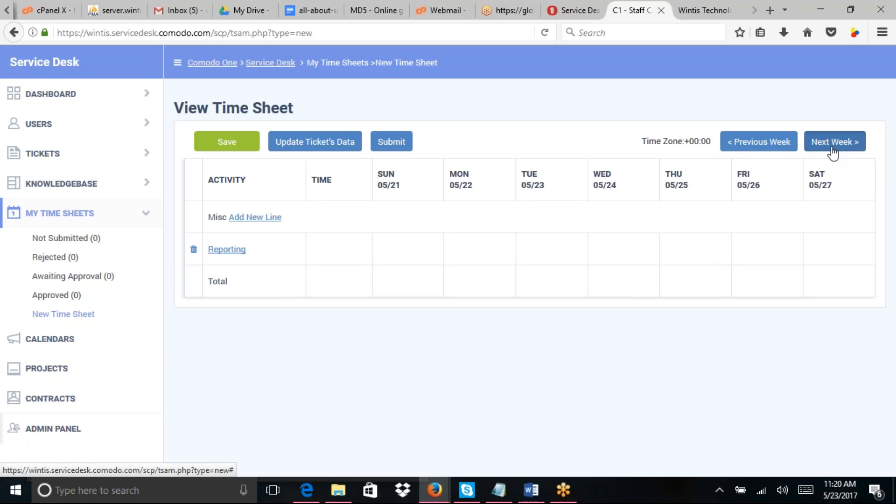
left_click(833, 151)
left_click(833, 152)
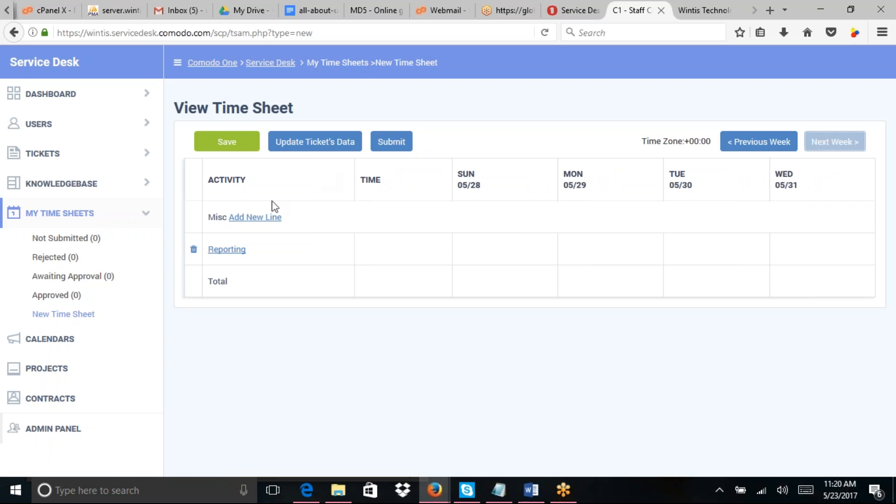
left_click(60, 431)
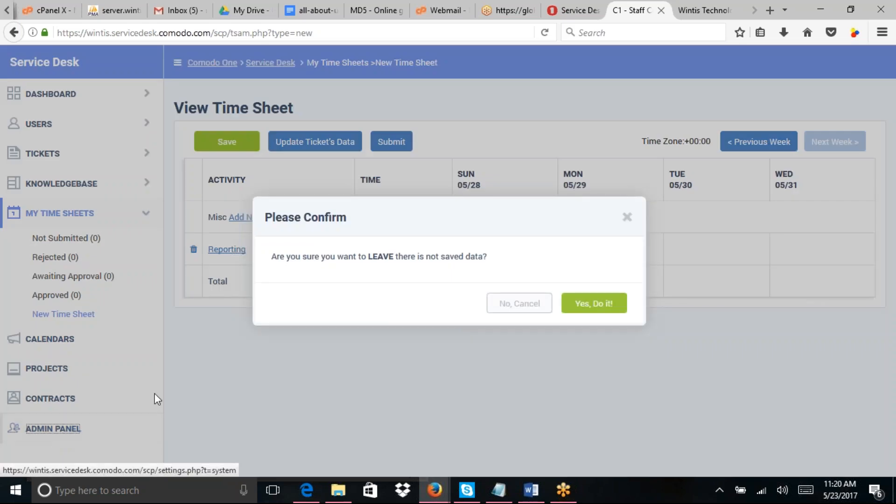
Step: Leave the unsaved time sheet for the admin panel and expand the Staff section
left_click(600, 309)
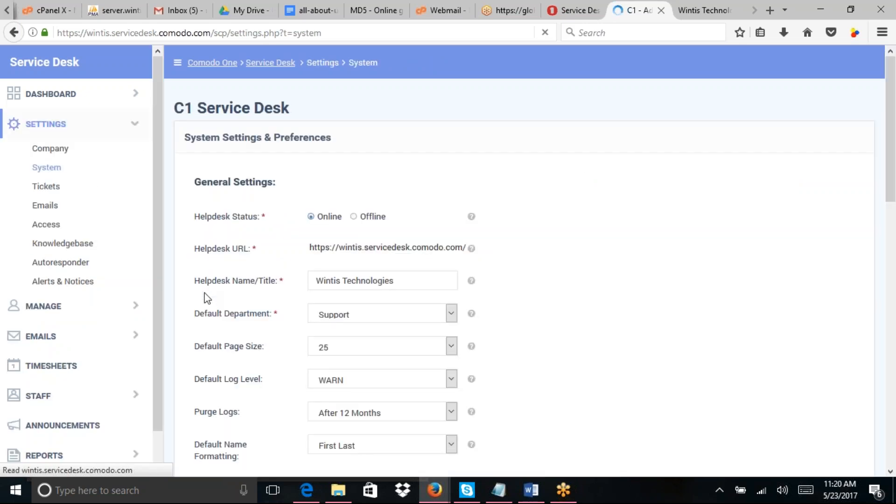
scroll(158, 343, "down", 2)
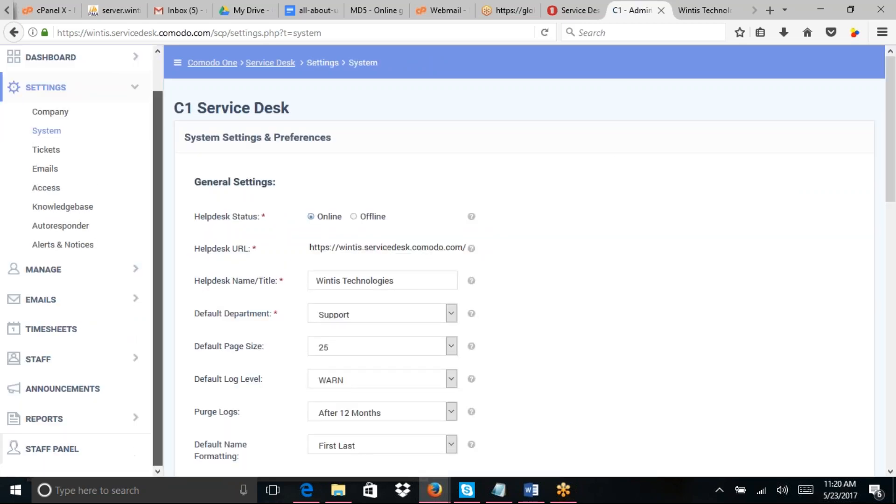
scroll(100, 362, "up", 1)
scroll(121, 383, "down", 1)
scroll(116, 376, "up", 1)
scroll(116, 376, "up", 1)
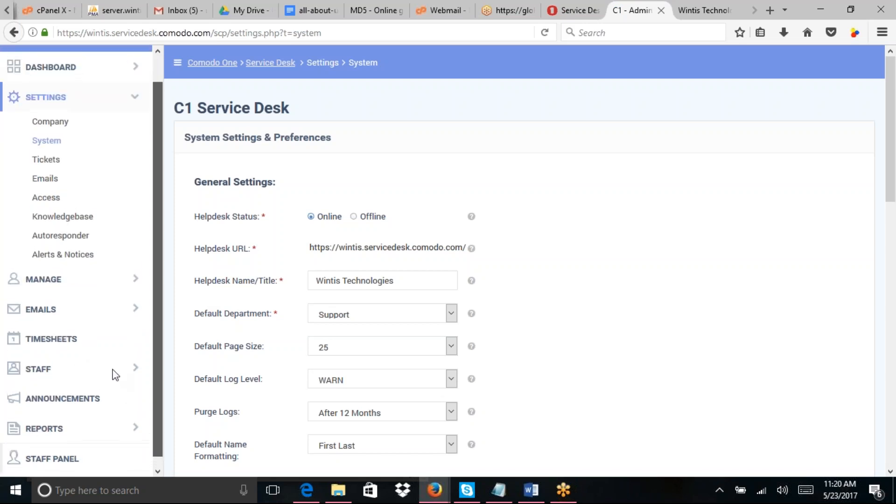
scroll(113, 369, "up", 1)
scroll(113, 369, "down", 1)
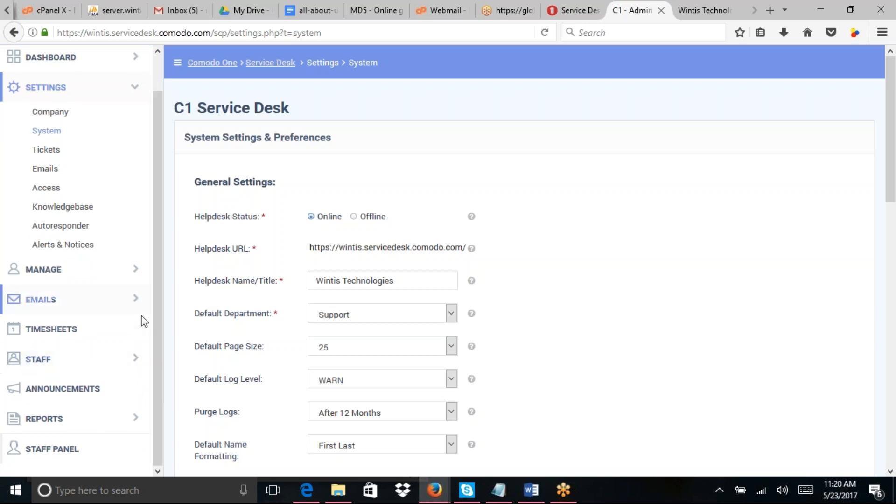
left_click(137, 366)
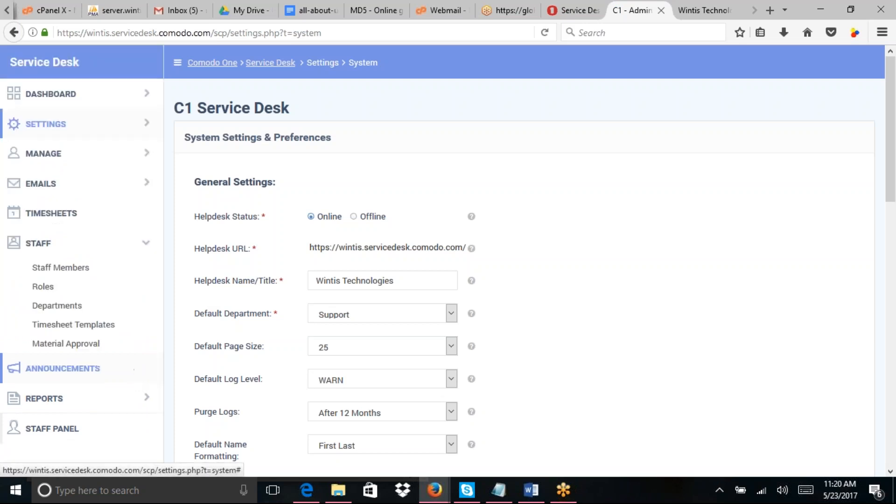
Step: Approve the Toll material on ticket 18 and confirm it appears under Approved
left_click(66, 344)
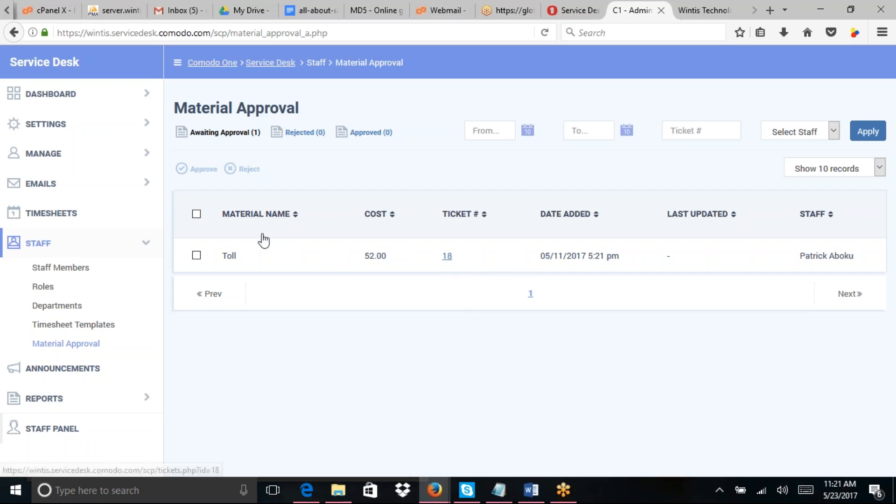
left_click(196, 256)
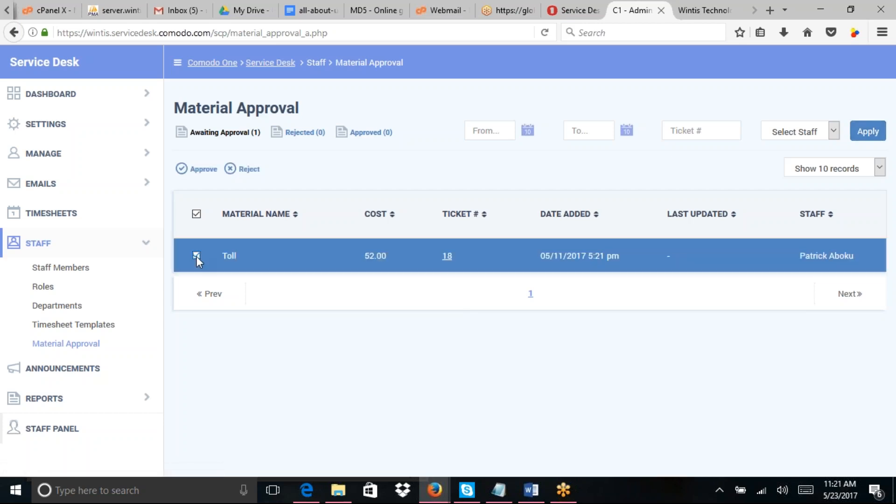
left_click(202, 169)
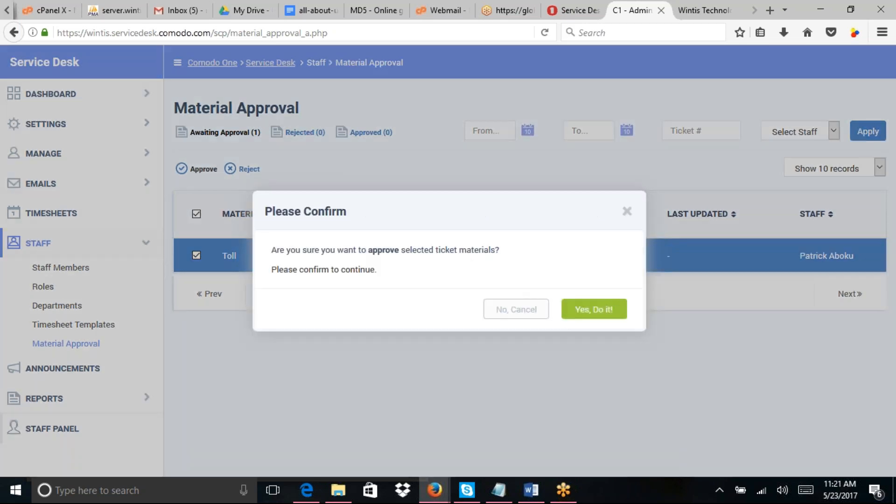
left_click(594, 309)
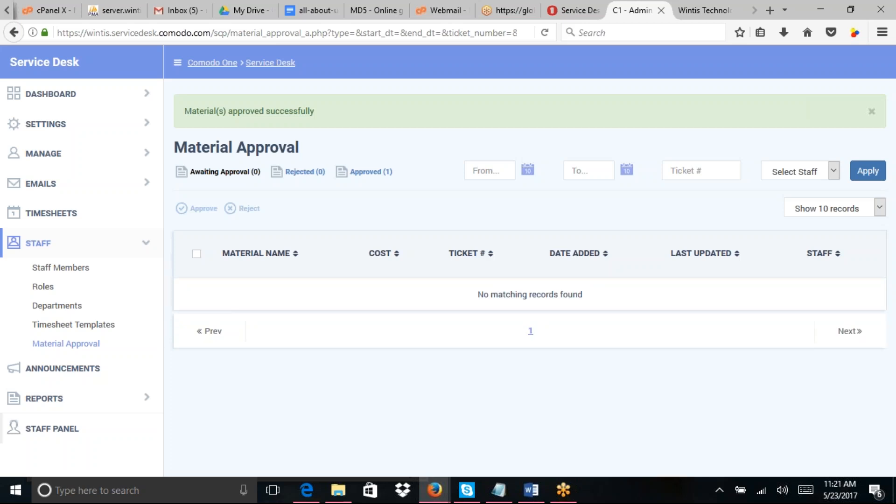
left_click(369, 172)
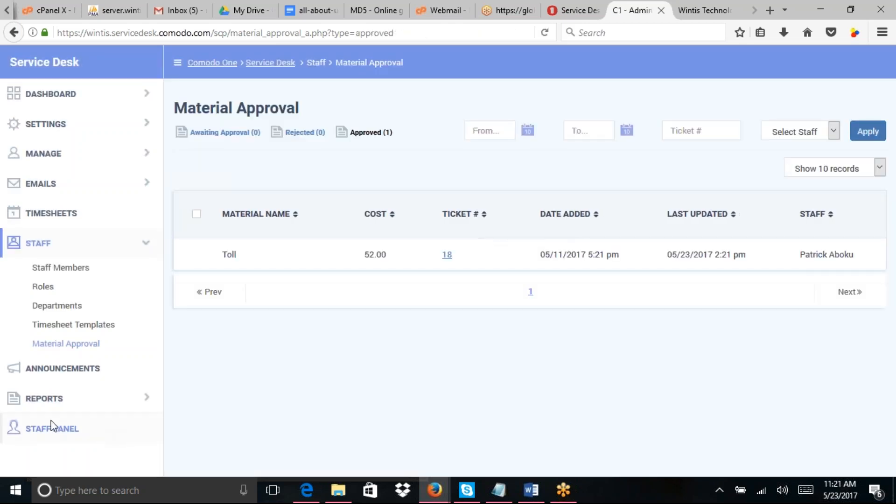
left_click(70, 369)
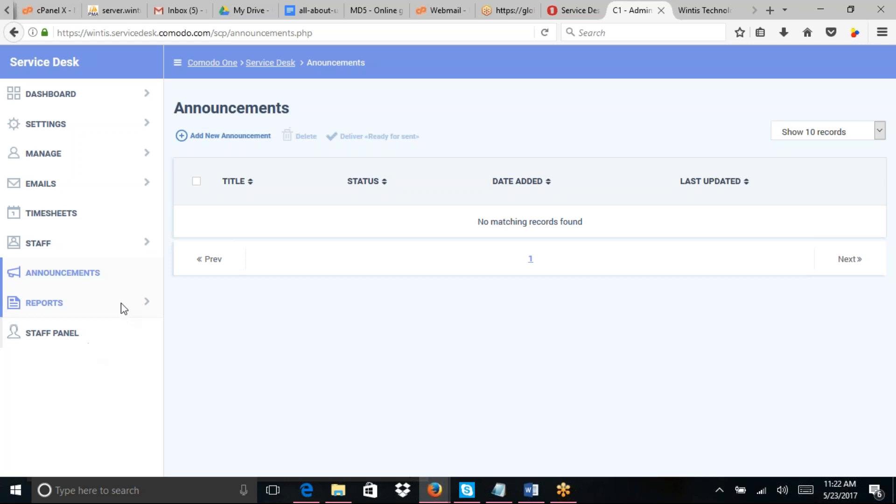
Step: Expand the Reports section to list Time Log, Cost, Tickets and other reports
left_click(148, 302)
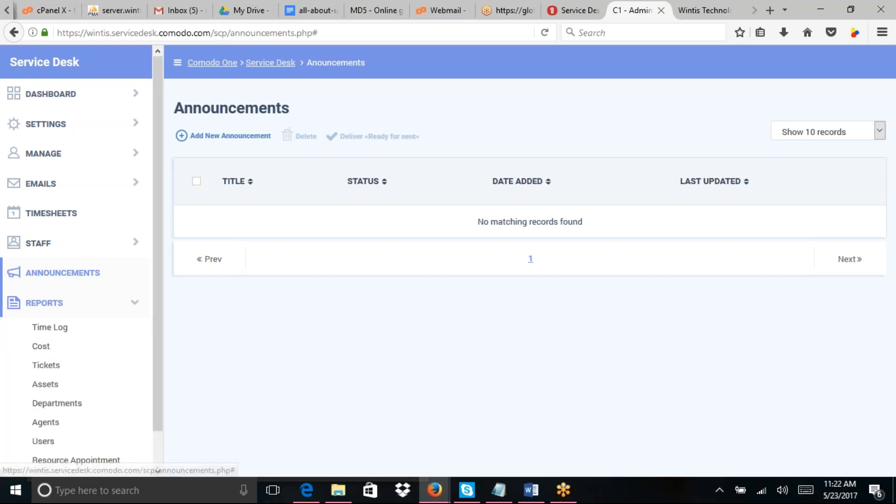
Step: Open the Time Log report and set its date range to 05/01/2017–05/23/2017
left_click(66, 330)
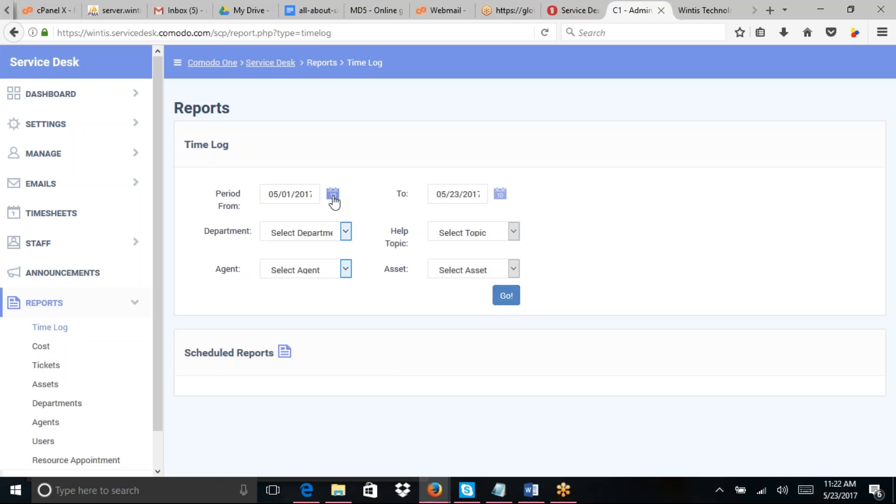
left_click(332, 196)
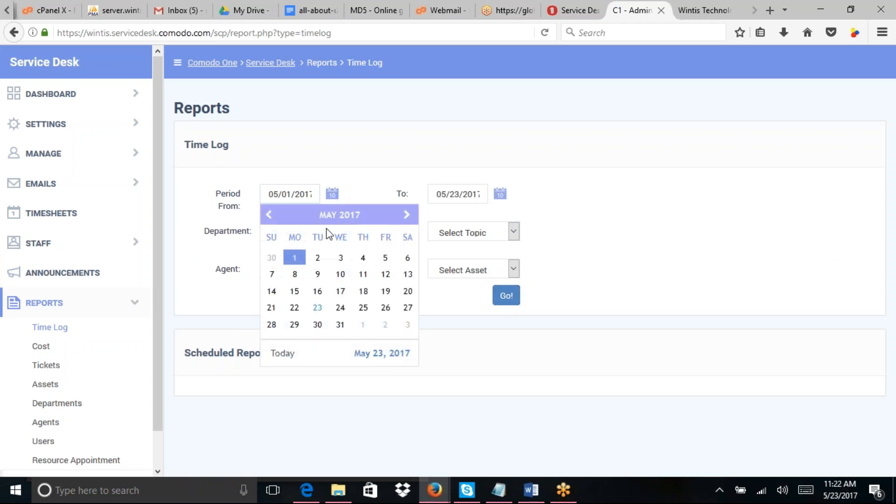
left_click(302, 261)
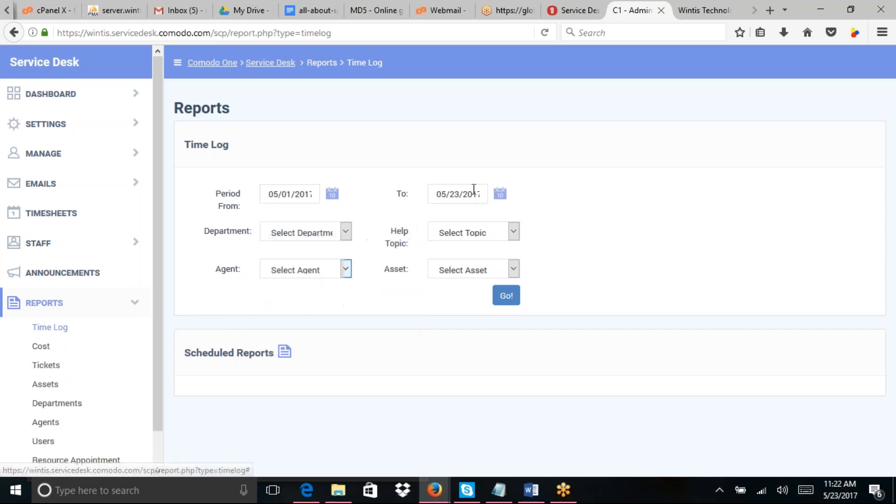
left_click(500, 198)
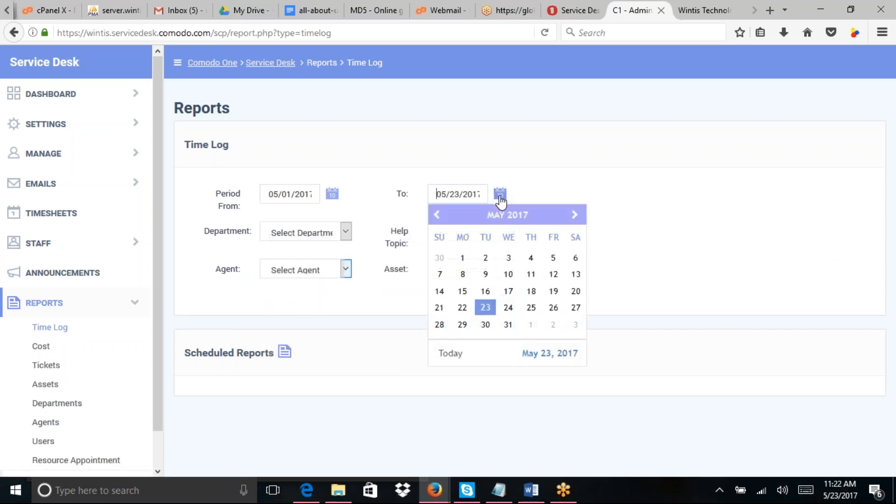
left_click(489, 311)
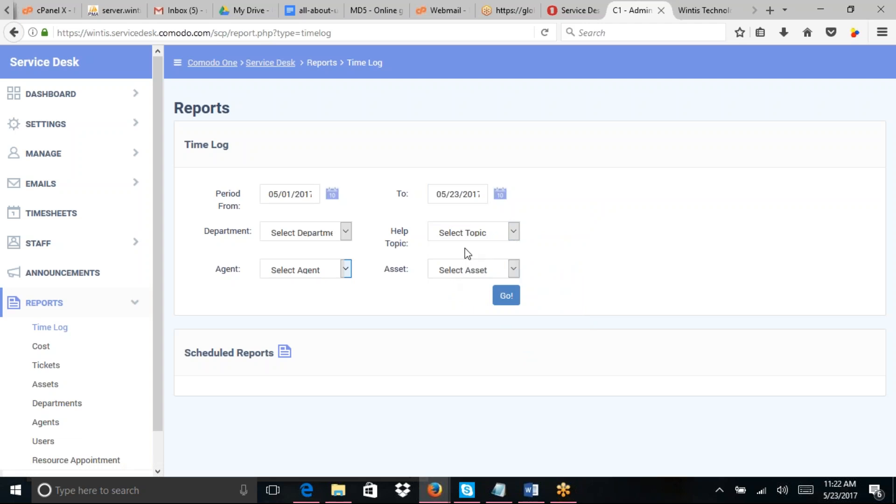
Step: Filter by the General Inquiry help topic and Support department, then generate the report
left_click(466, 233)
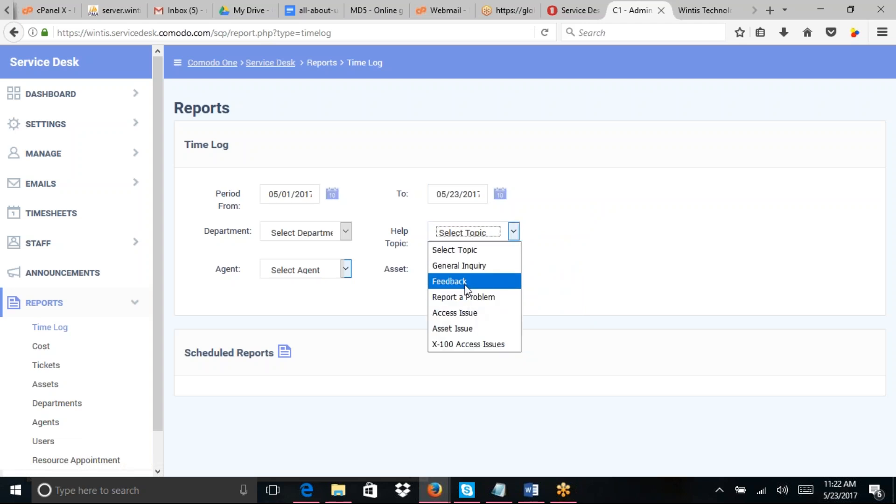
key("Escape")
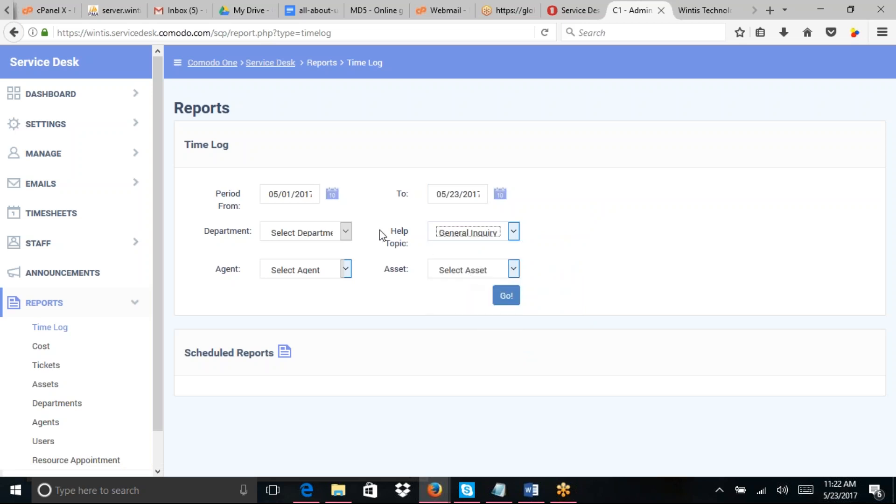
left_click(345, 231)
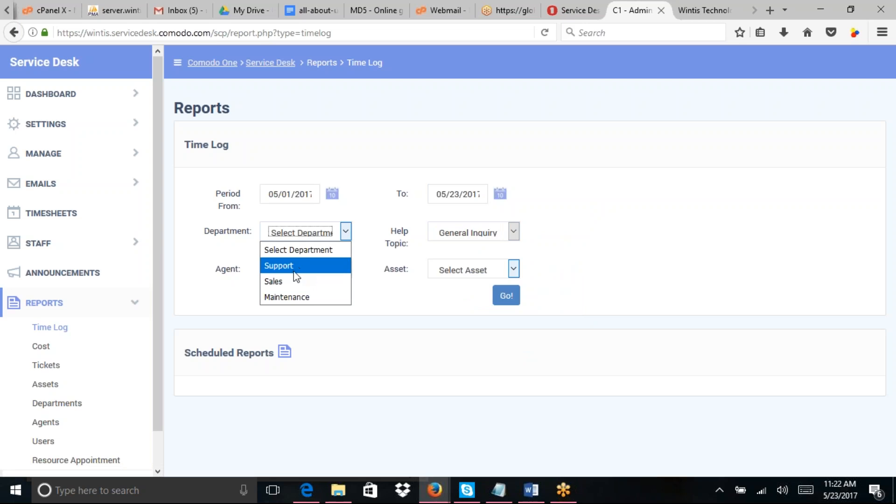
left_click(291, 282)
left_click(328, 231)
left_click(296, 262)
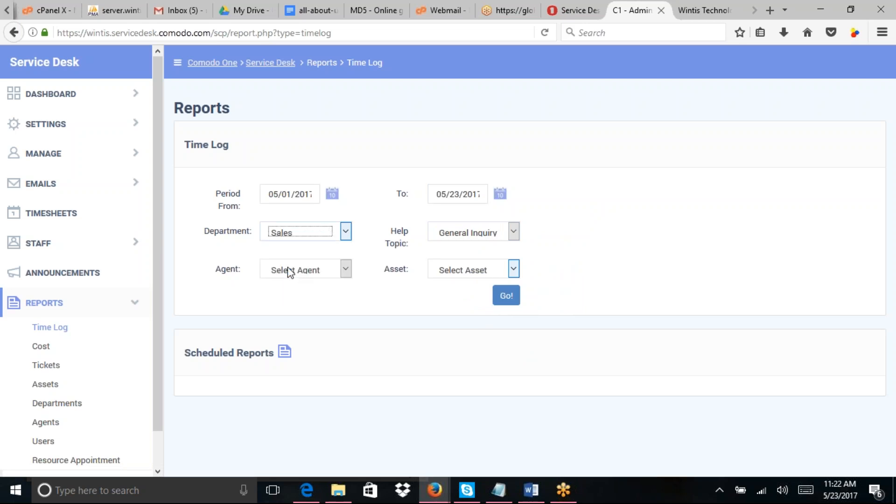
left_click(513, 303)
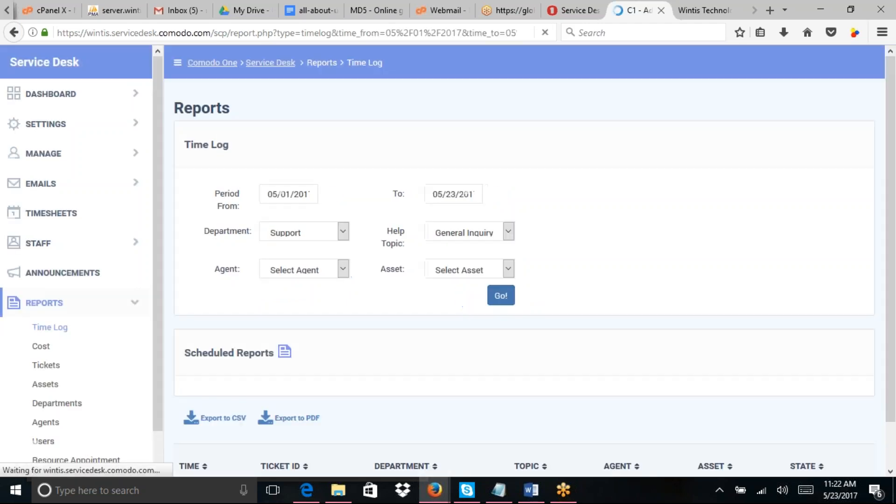
Step: Open the Scheduled Reports filter window for this report and close it unscheduled
left_click_drag(895, 229, 879, 189)
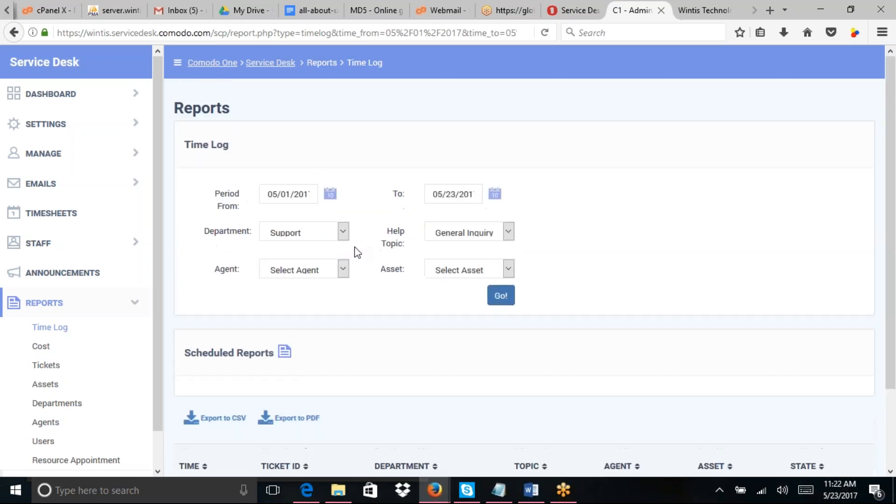
left_click(285, 355)
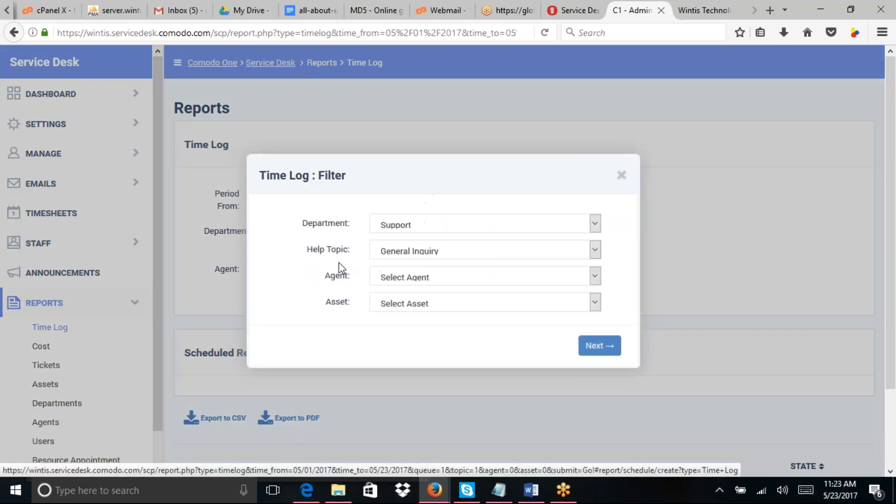
left_click(619, 183)
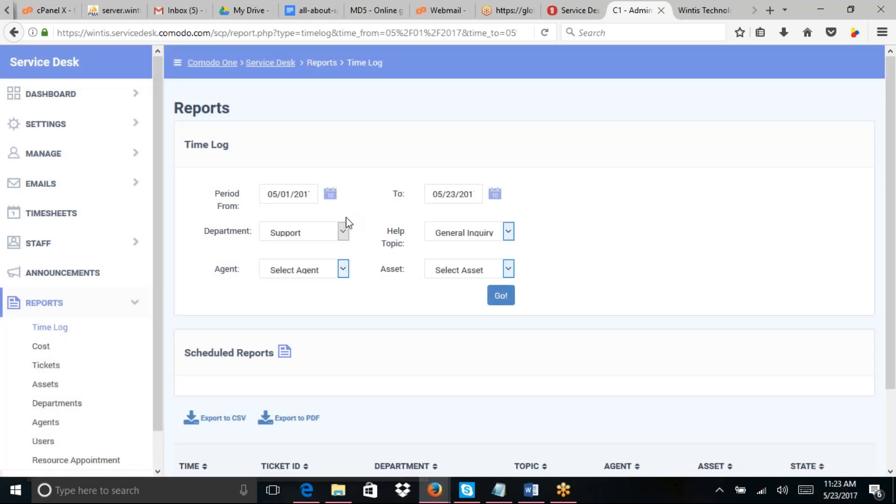
Step: Filter the report by one staff agent, leave Asset unset, and regenerate it
left_click(343, 271)
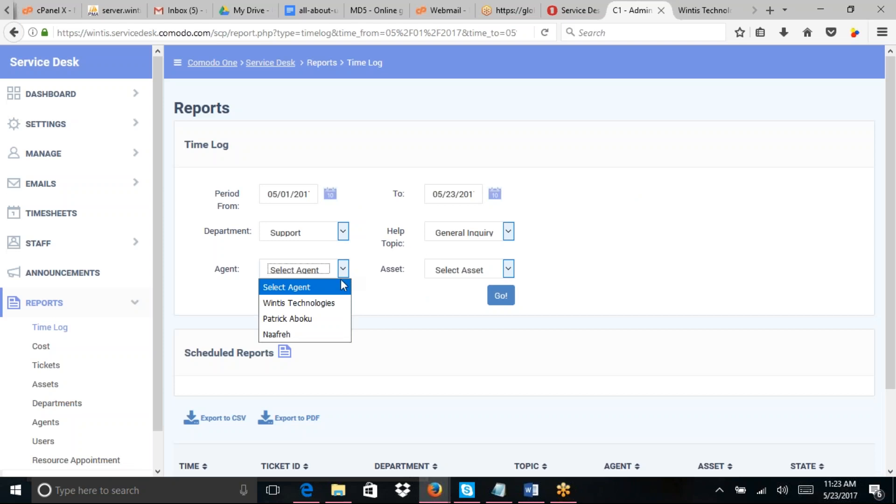
left_click(324, 319)
left_click(466, 277)
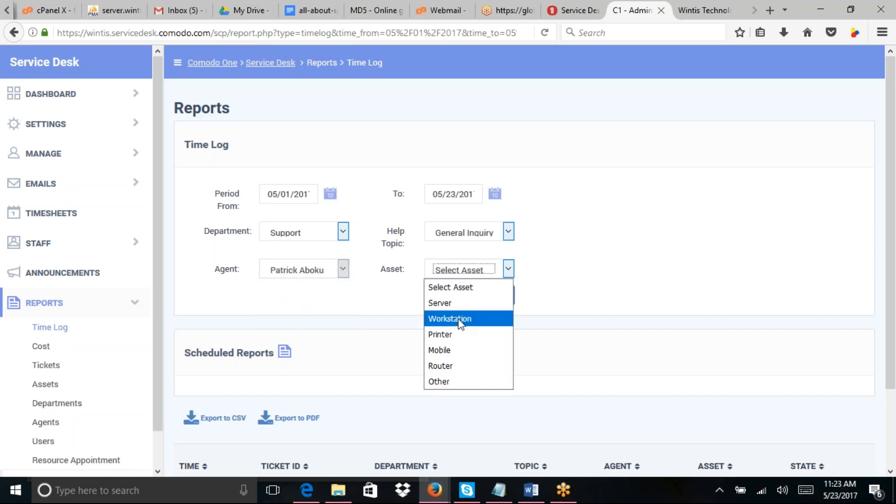
left_click(460, 290)
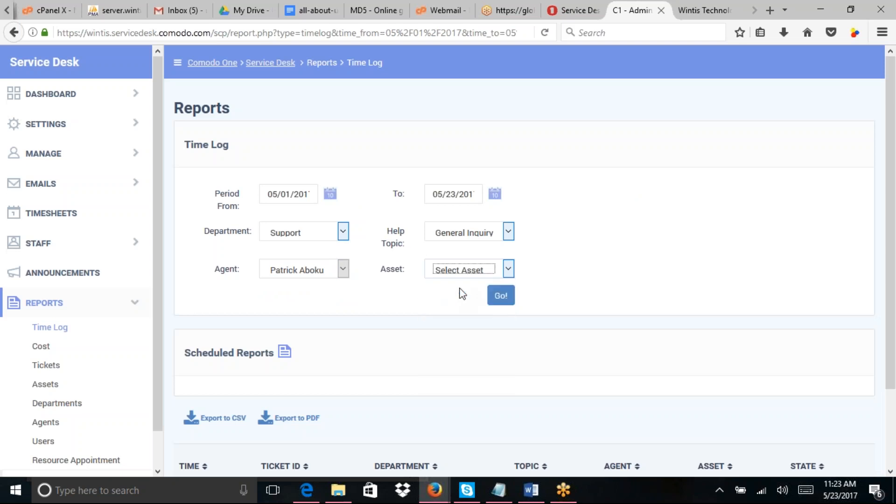
left_click(503, 299)
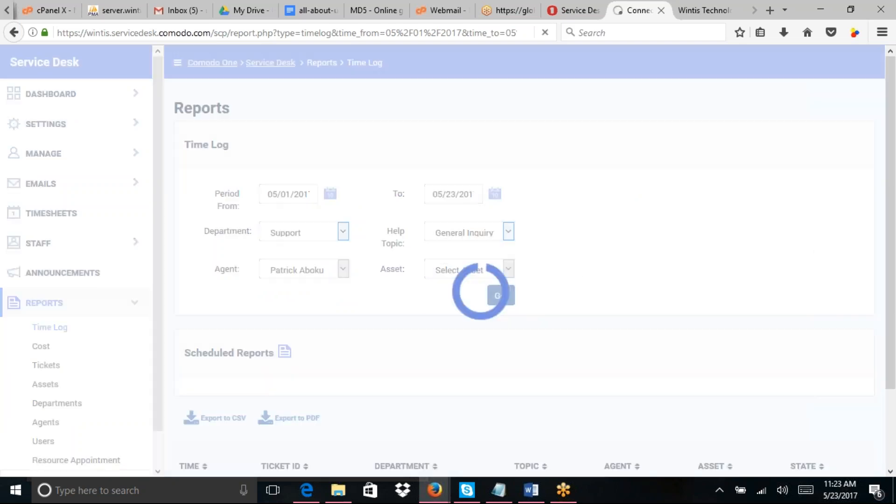